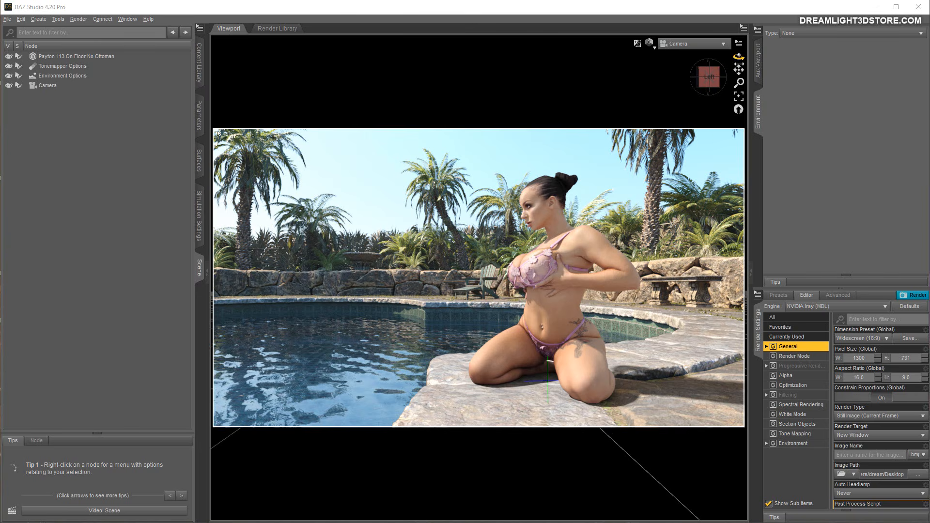
# Step: Delete the Payton 113 On Floor No Ottoman prop and the camera from the scene
pyautogui.moveTo(739, 56); pyautogui.dragTo(739, 95)
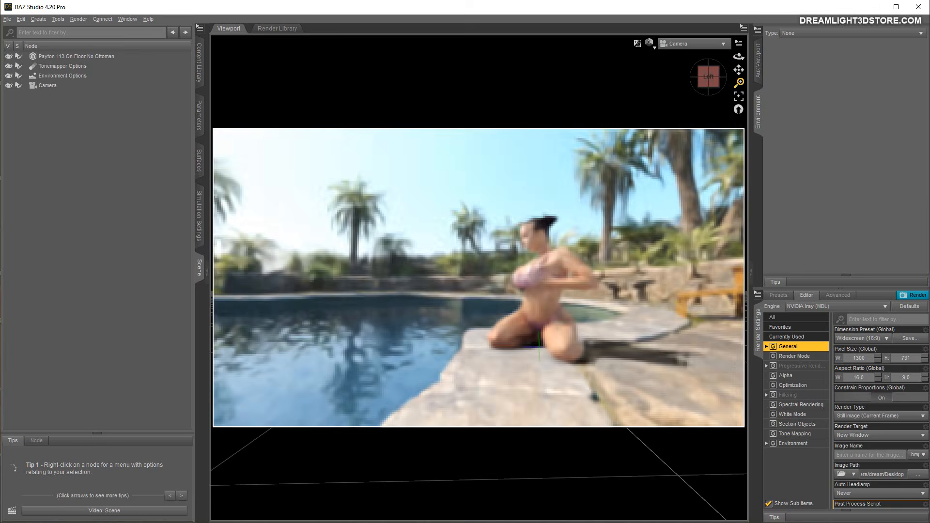
pyautogui.moveTo(738, 56); pyautogui.dragTo(732, 53)
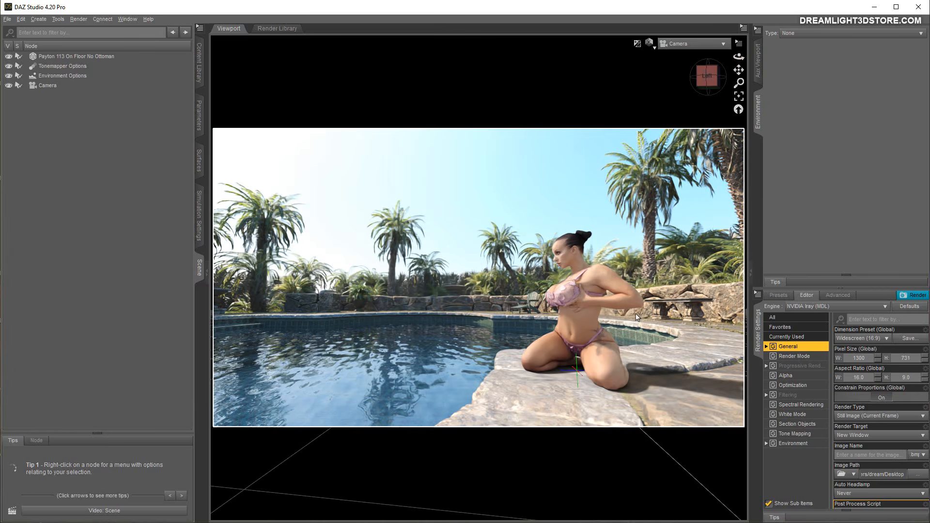
pyautogui.click(50, 86)
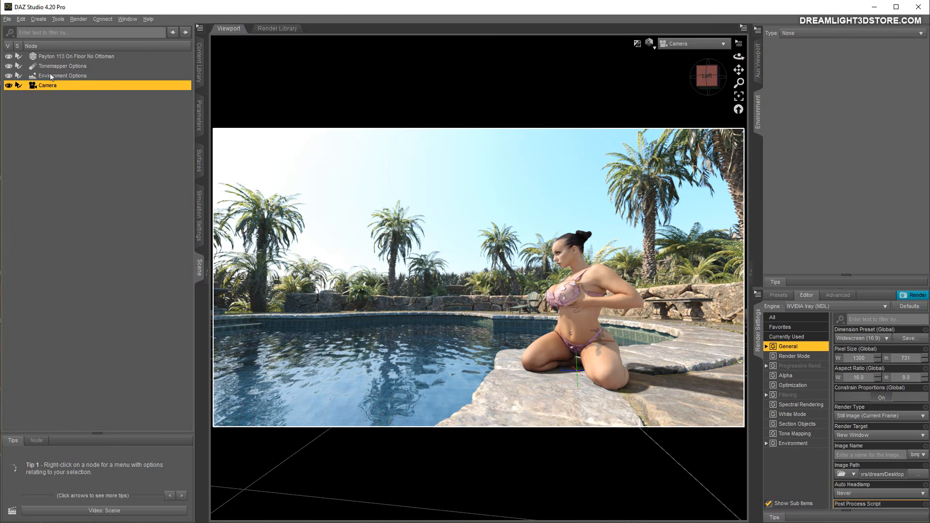
pyautogui.keyDown('ctrl'); pyautogui.click(51, 56); pyautogui.keyUp('ctrl')
pyautogui.rightClick(52, 57)
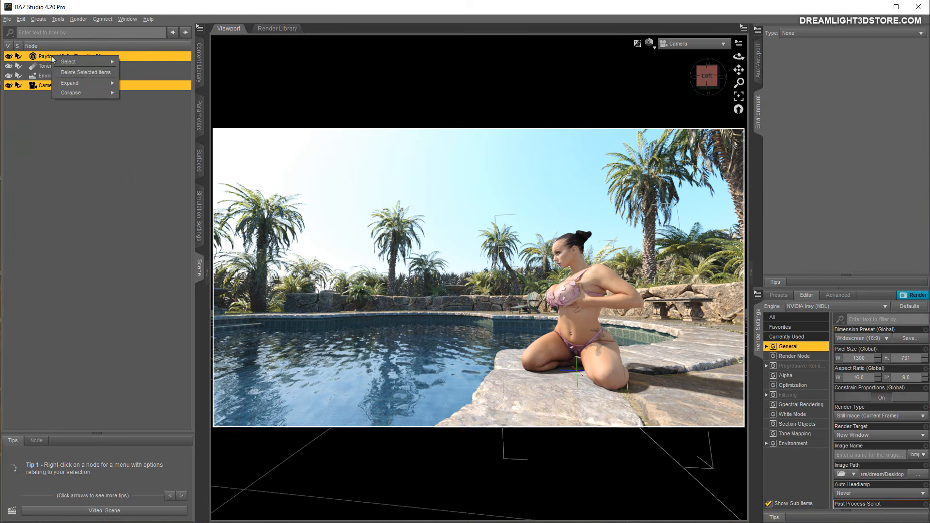
pyautogui.click(73, 73)
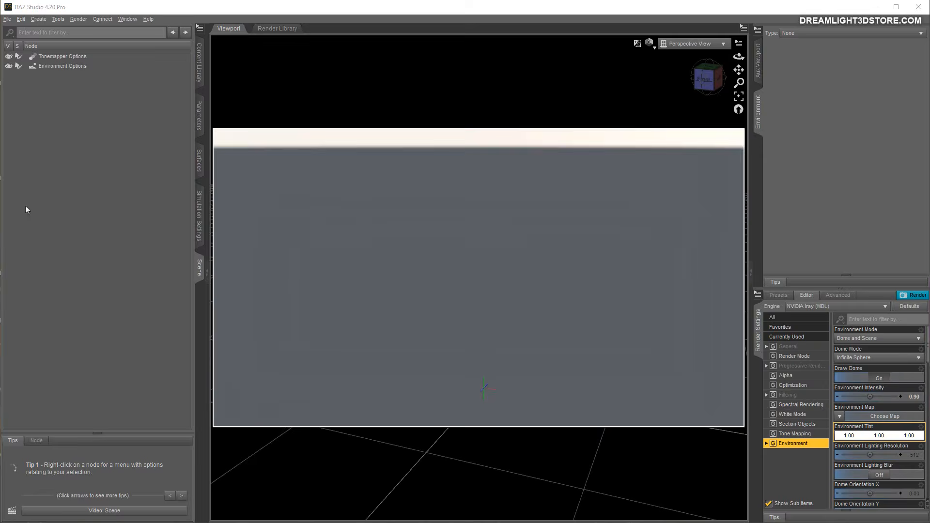
# Step: Load the 01 Payton 113 Load Prop set from the Payton 113 content folder into the empty scene
pyautogui.click(200, 64)
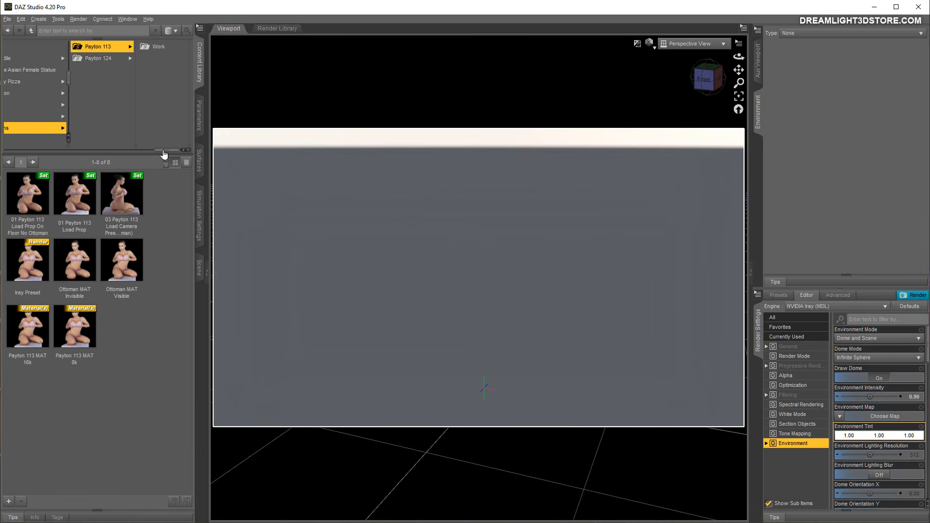
pyautogui.moveTo(164, 152); pyautogui.dragTo(154, 151)
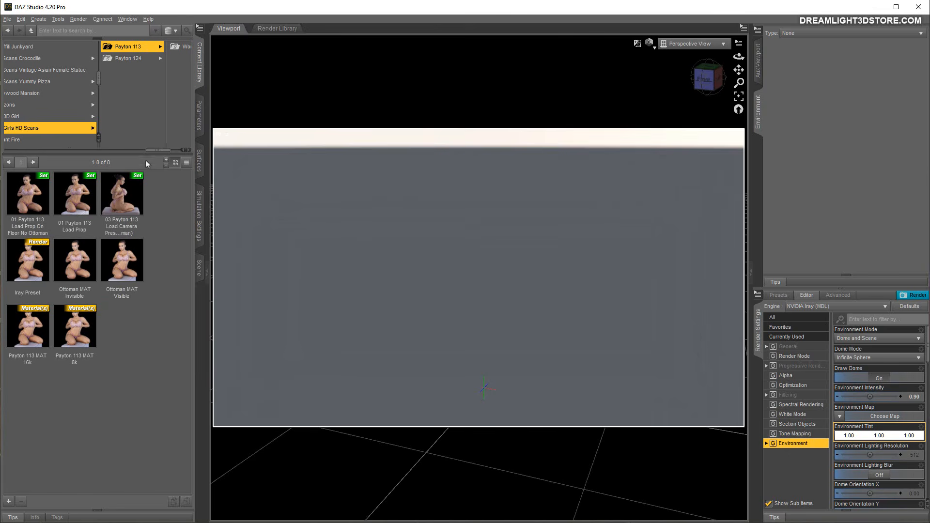
pyautogui.moveTo(154, 150)
pyautogui.mouseDown()
pyautogui.moveTo(16, 156)
pyautogui.moveTo(159, 166)
pyautogui.mouseUp()
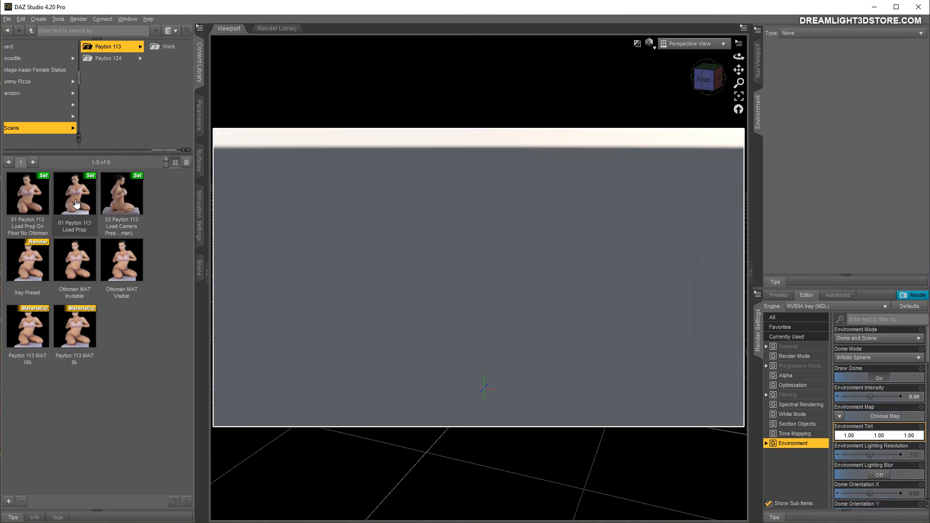
pyautogui.moveTo(76, 203)
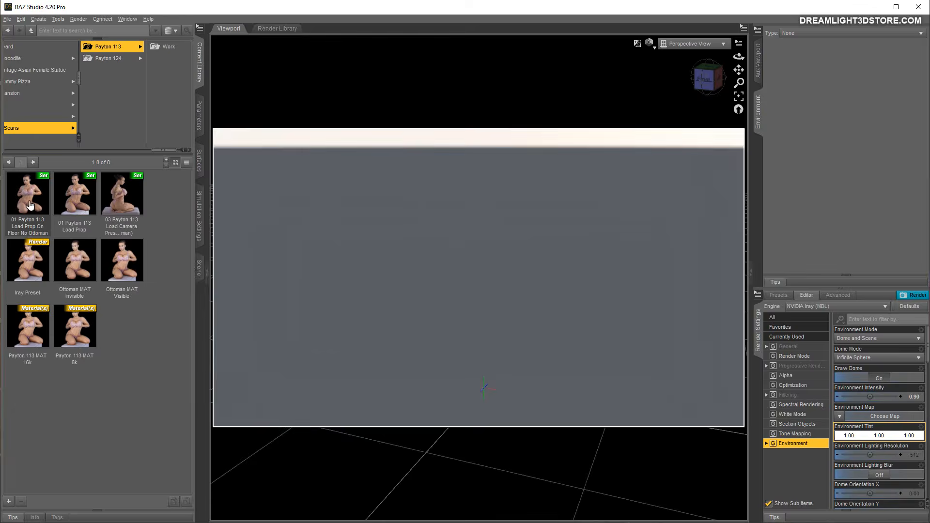
pyautogui.moveTo(27, 204)
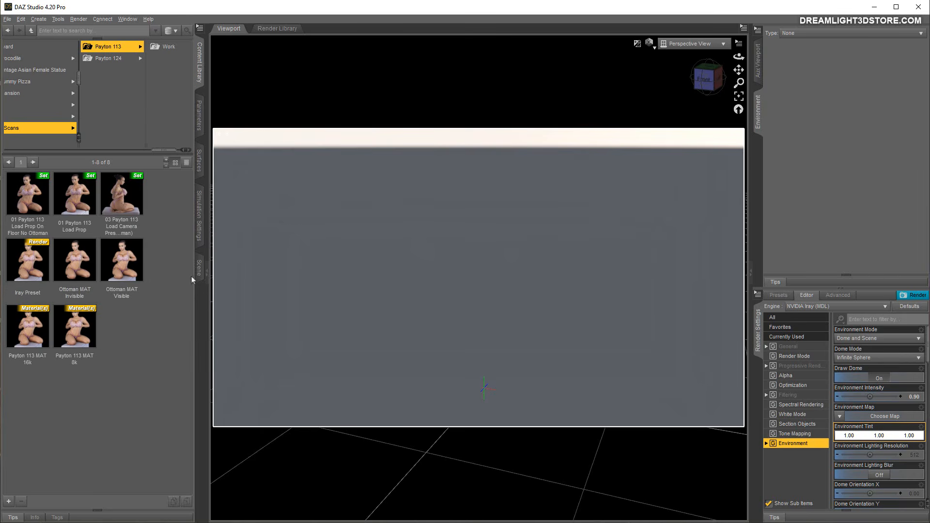
pyautogui.doubleClick(76, 202)
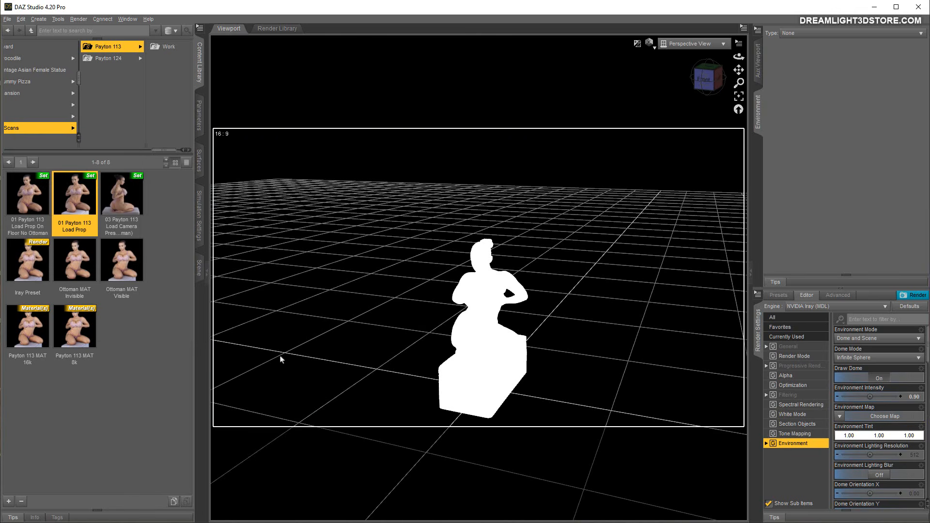
# Step: Load the 03 Payton 113 camera presets with ottoman and apply the Iray Preset render settings
pyautogui.doubleClick(121, 202)
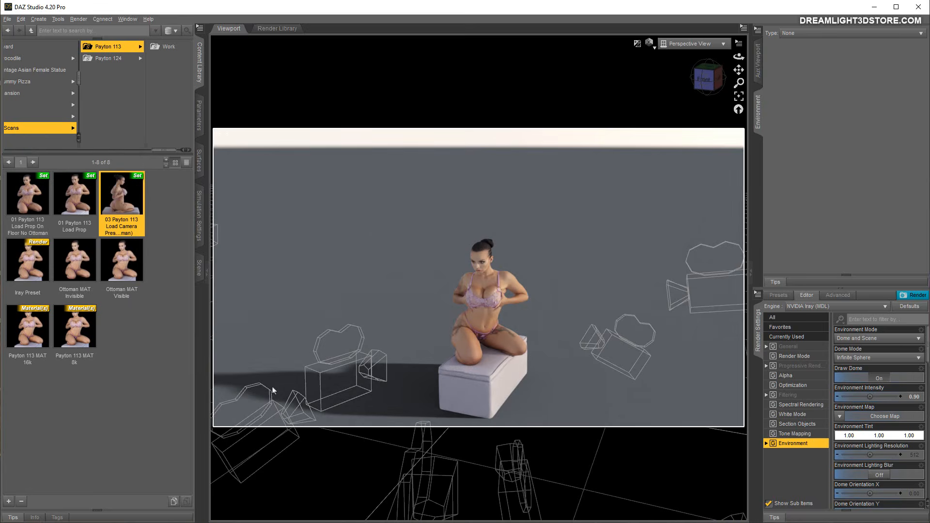
pyautogui.doubleClick(28, 265)
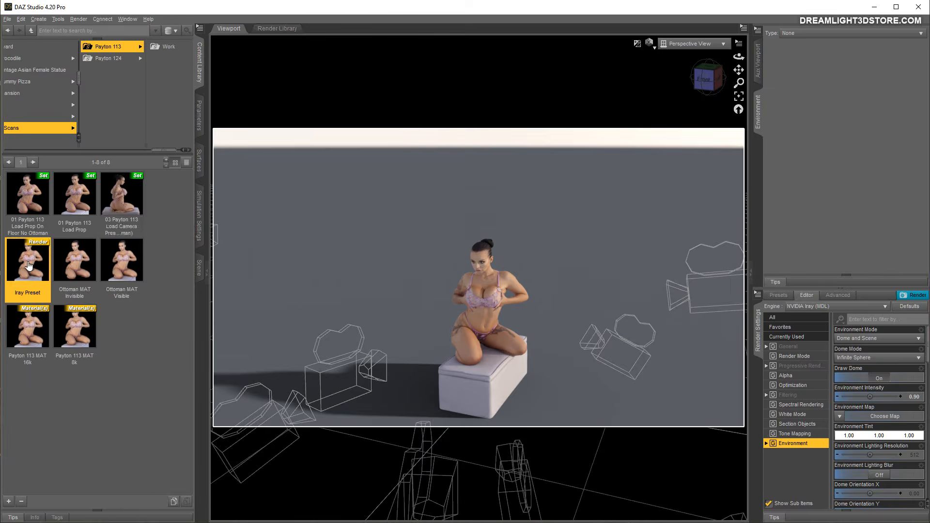
# Step: View the scene through Camera and examine the scanned figure from the front, side and back, including a close-up
pyautogui.click(690, 44)
pyautogui.click(684, 125)
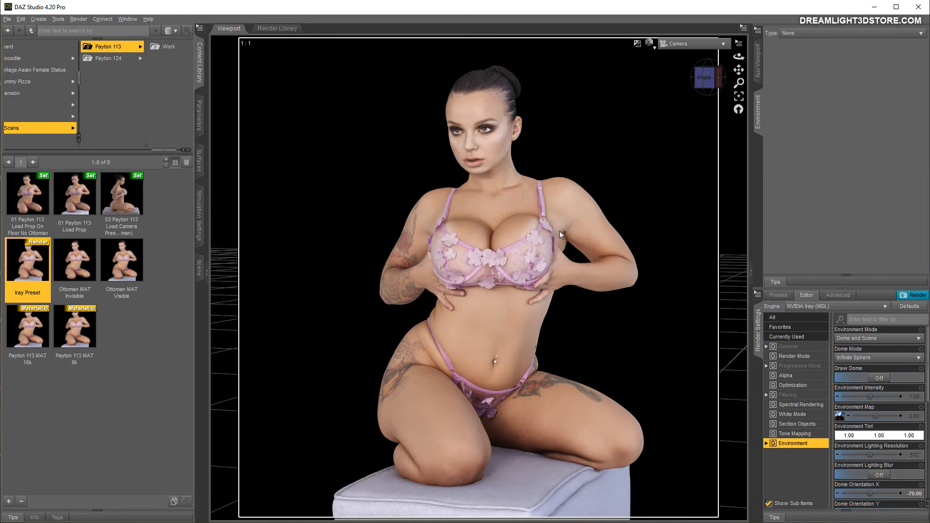
pyautogui.moveTo(739, 57); pyautogui.dragTo(792, 63)
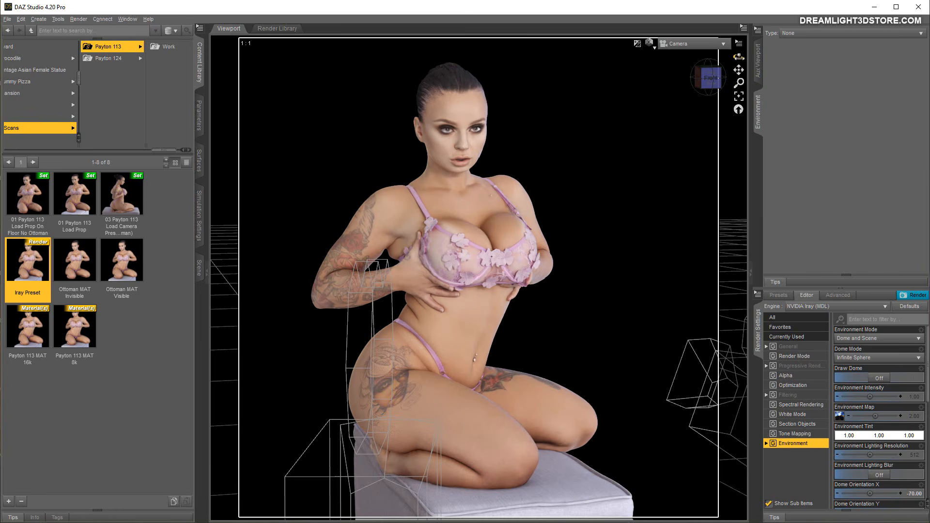
pyautogui.moveTo(739, 57); pyautogui.dragTo(778, 59)
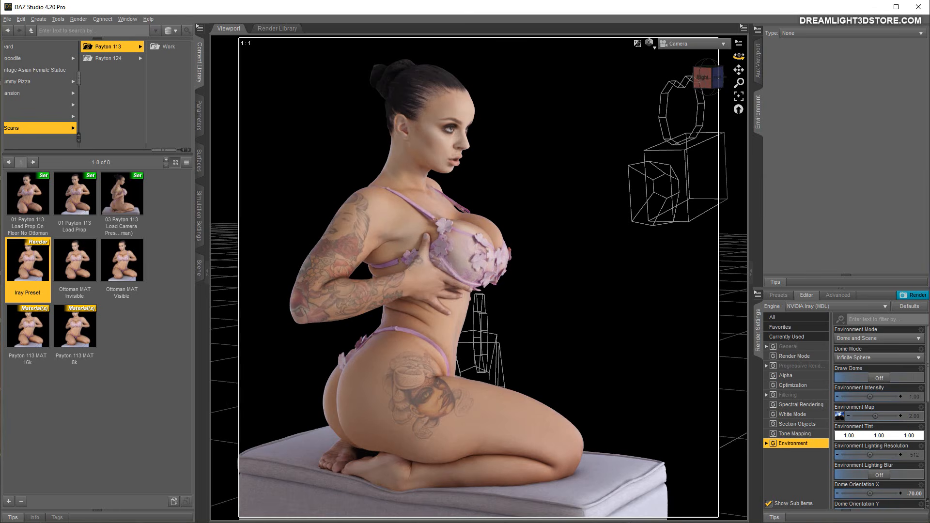
pyautogui.moveTo(739, 56); pyautogui.dragTo(720, 64)
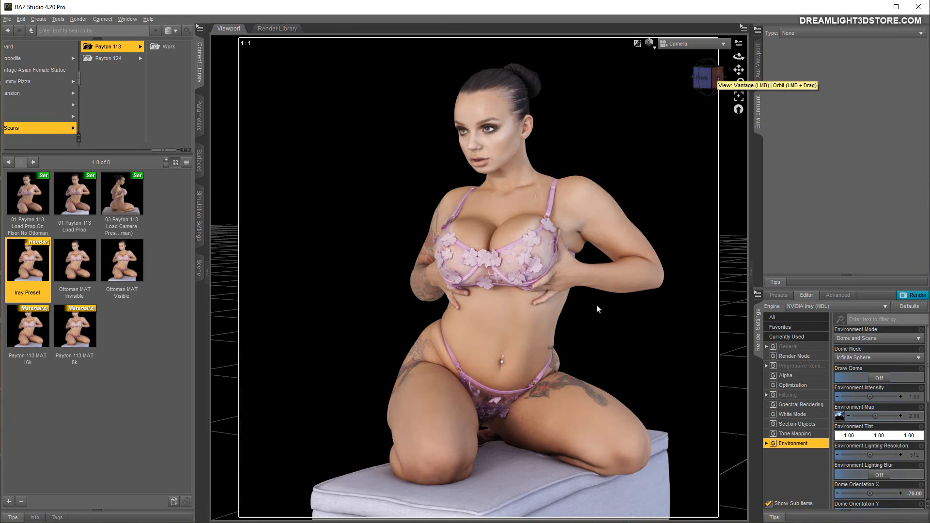
pyautogui.moveTo(738, 82); pyautogui.dragTo(738, 73)
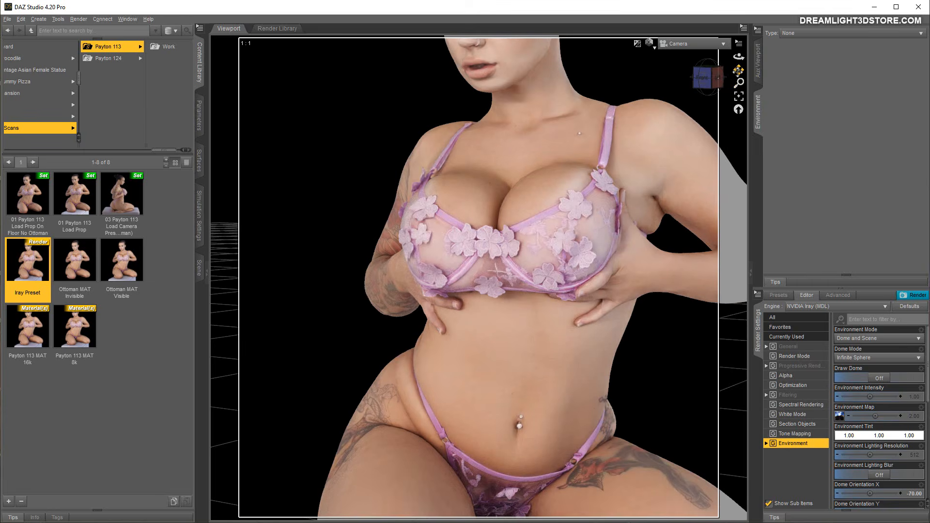
pyautogui.moveTo(739, 71)
pyautogui.mouseDown()
pyautogui.moveTo(703, 77)
pyautogui.moveTo(725, 79)
pyautogui.moveTo(736, 59)
pyautogui.moveTo(733, 68)
pyautogui.mouseUp()
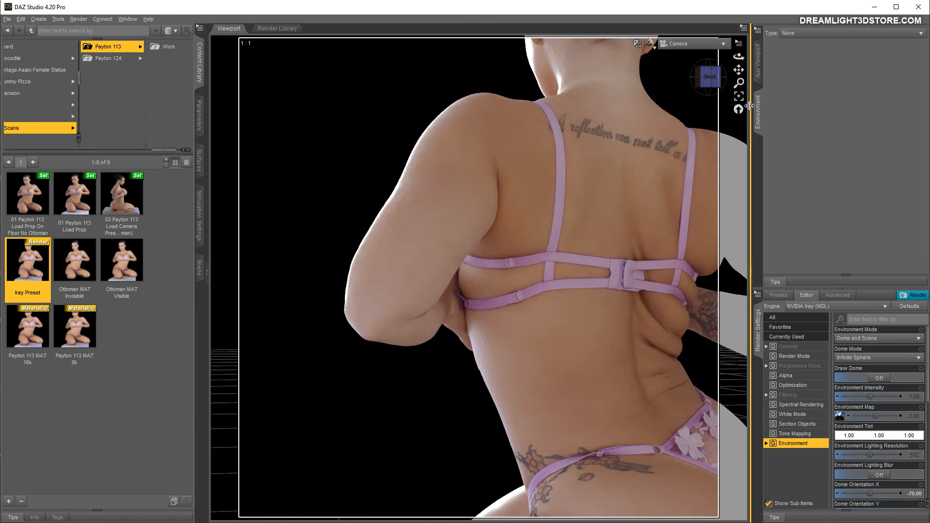
pyautogui.moveTo(738, 56); pyautogui.dragTo(736, 71)
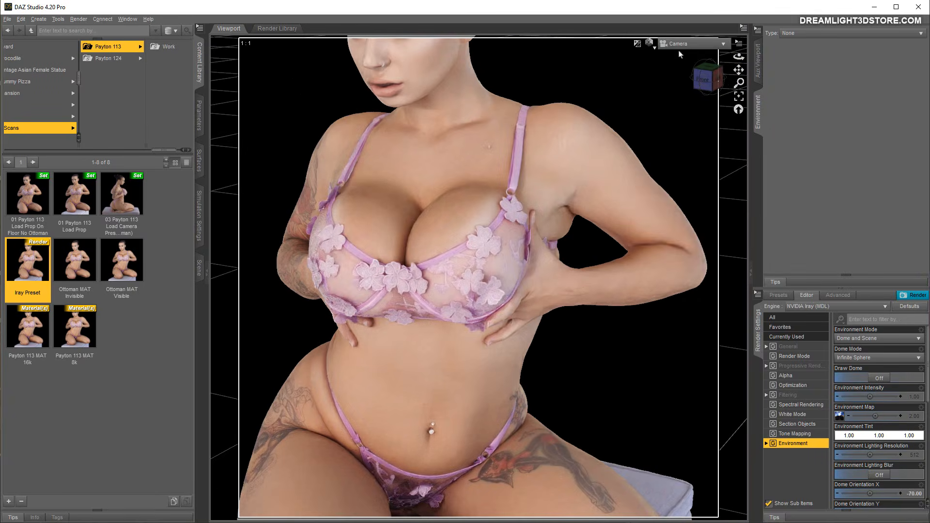
# Step: Preview the figure through Camera (2), Camera (3), Camera (4) and Camera (12), and return to Camera
pyautogui.click(680, 45)
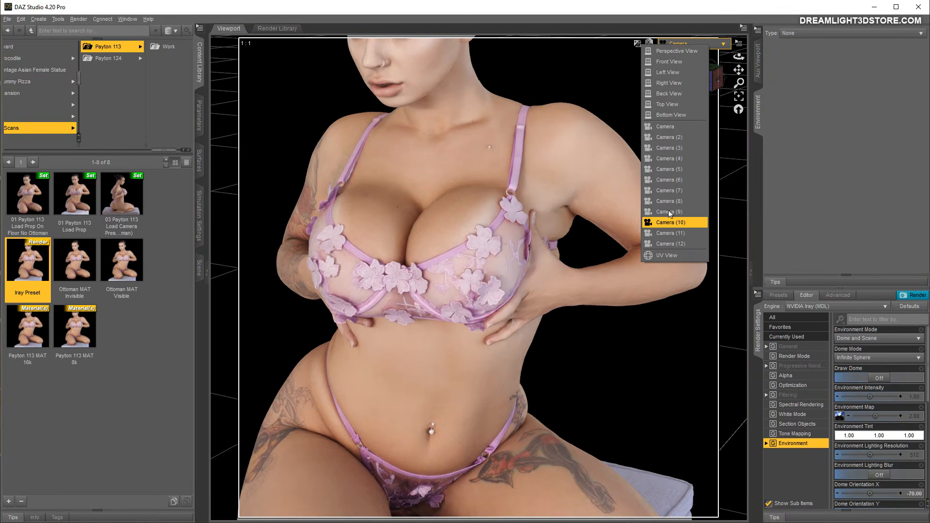
pyautogui.click(670, 137)
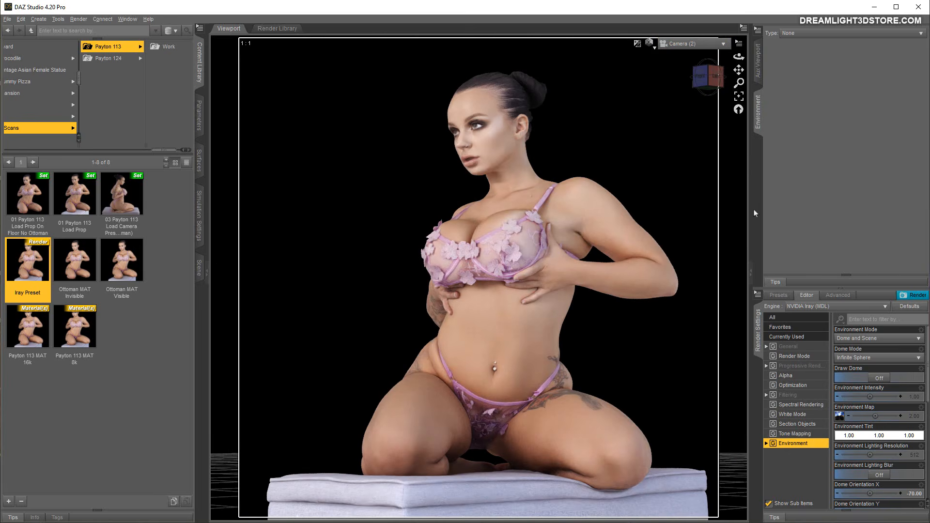
pyautogui.click(685, 45)
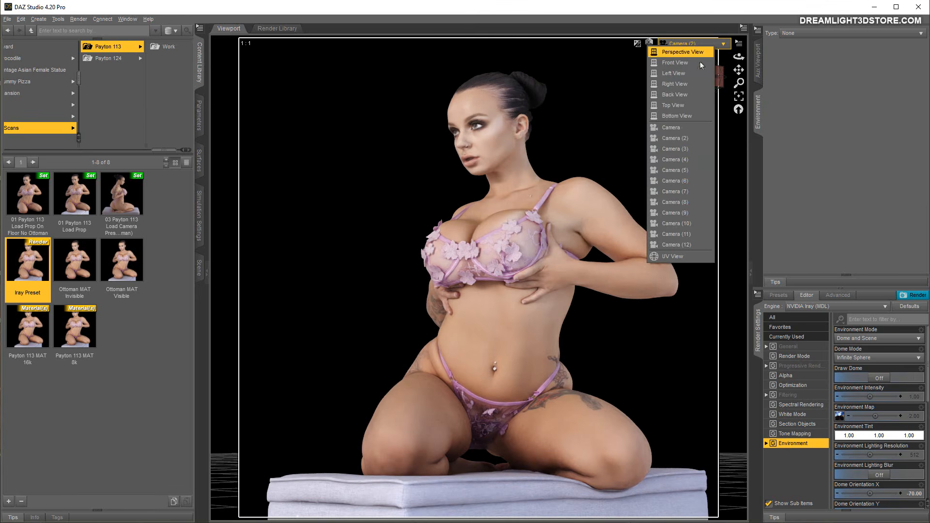
pyautogui.click(673, 146)
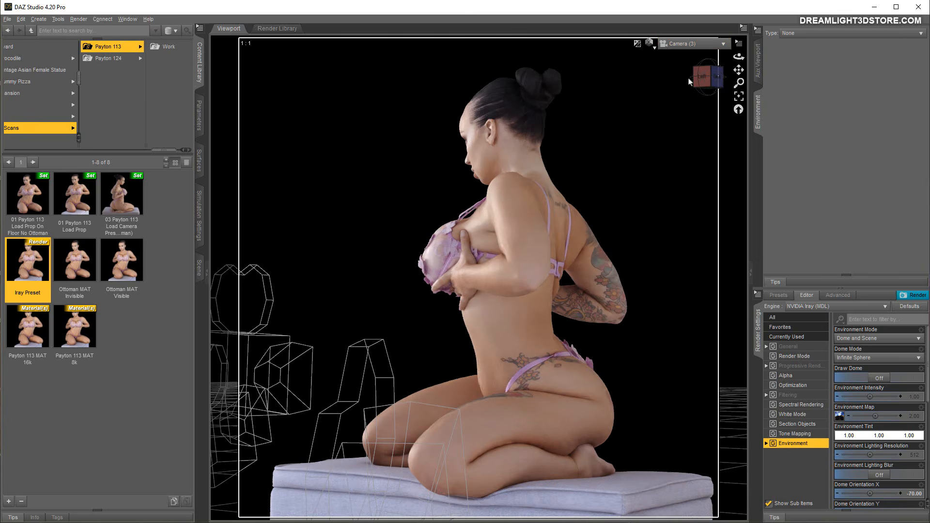
pyautogui.click(687, 44)
pyautogui.click(672, 155)
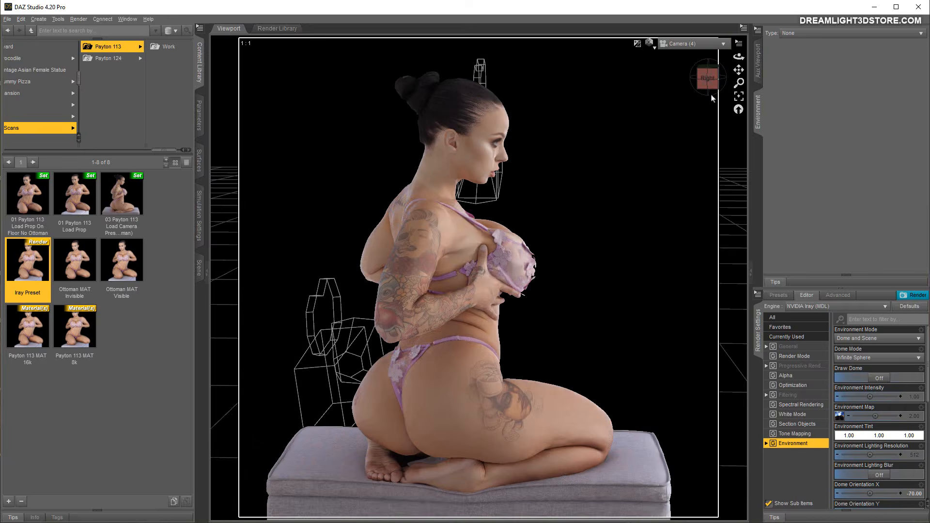
pyautogui.click(687, 44)
pyautogui.click(674, 251)
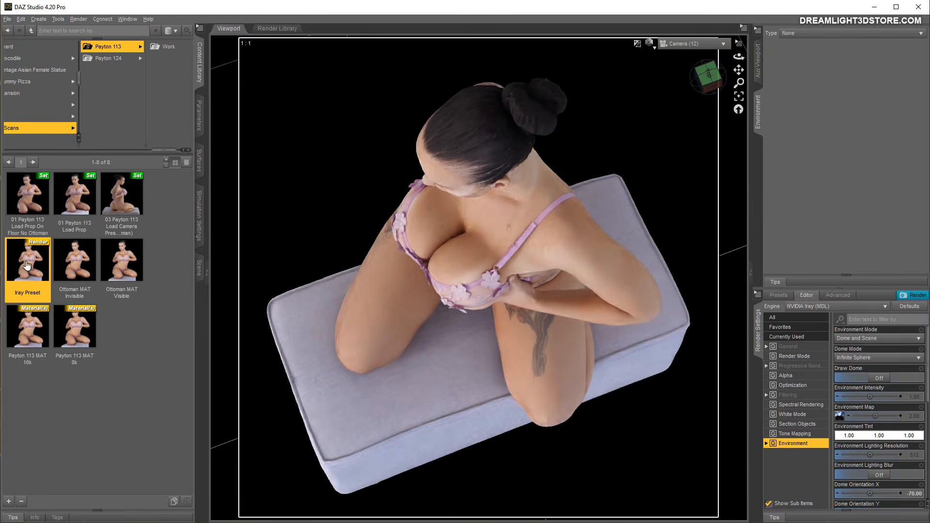
pyautogui.click(687, 43)
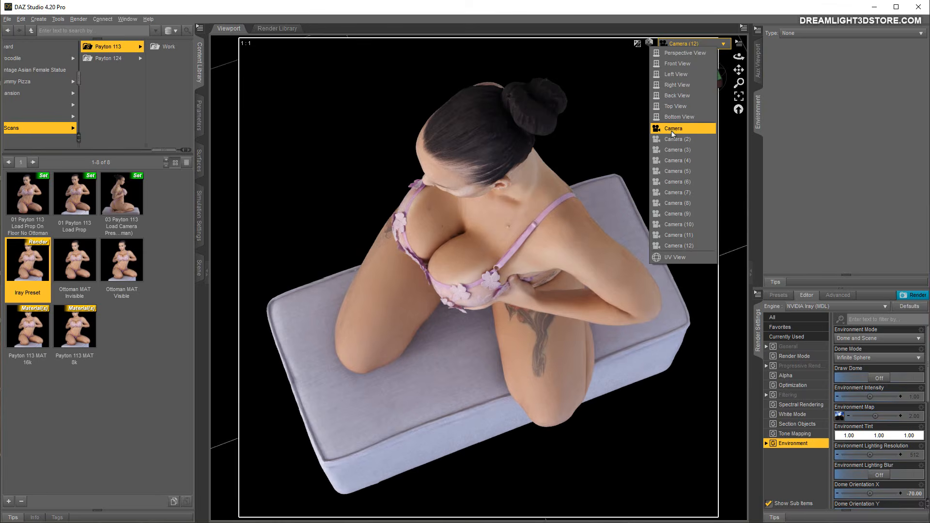
pyautogui.click(673, 131)
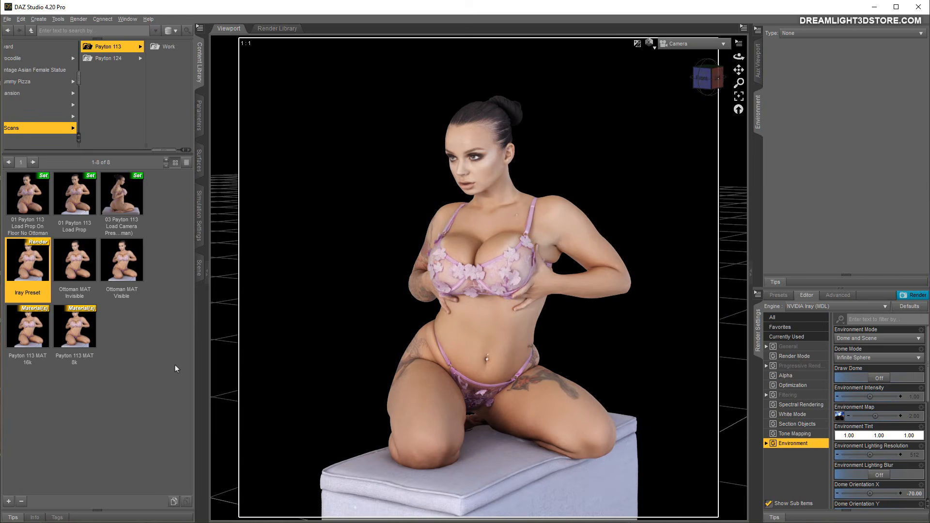
# Step: Hide the ottoman of the Payton 113 prop with Ottoman MAT Invisible, and restore it with Ottoman MAT Visible
pyautogui.click(199, 266)
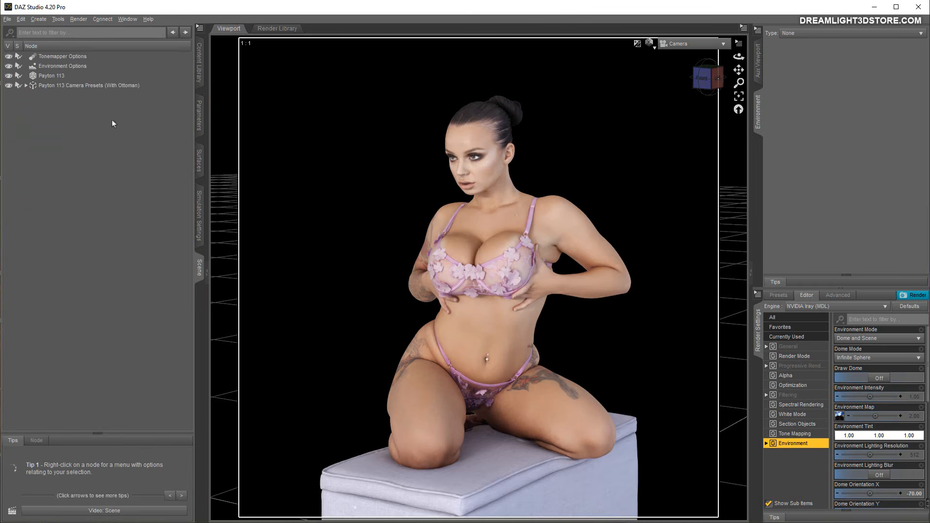
pyautogui.click(41, 78)
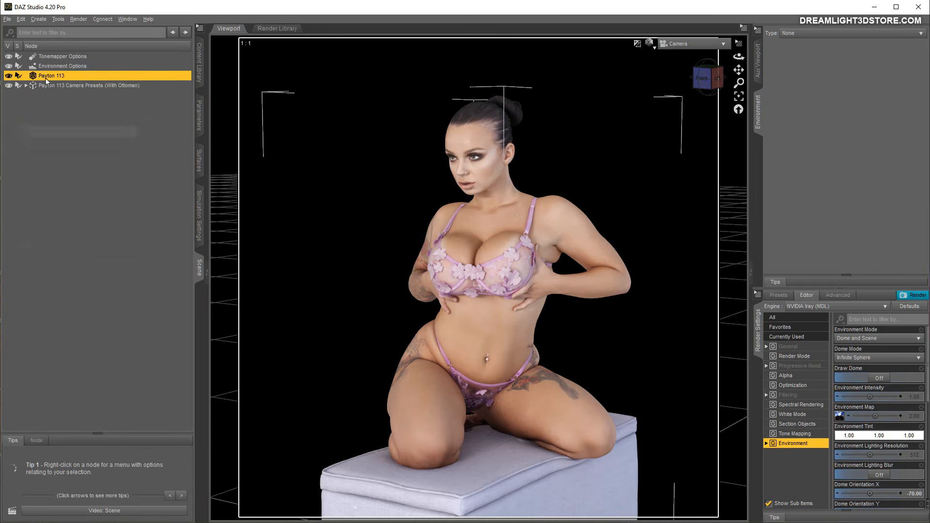
pyautogui.click(200, 71)
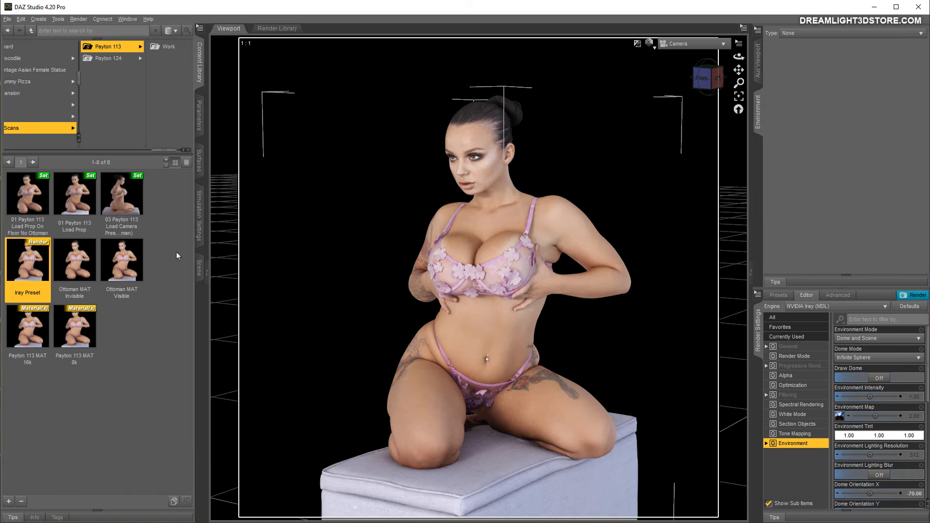
pyautogui.doubleClick(74, 268)
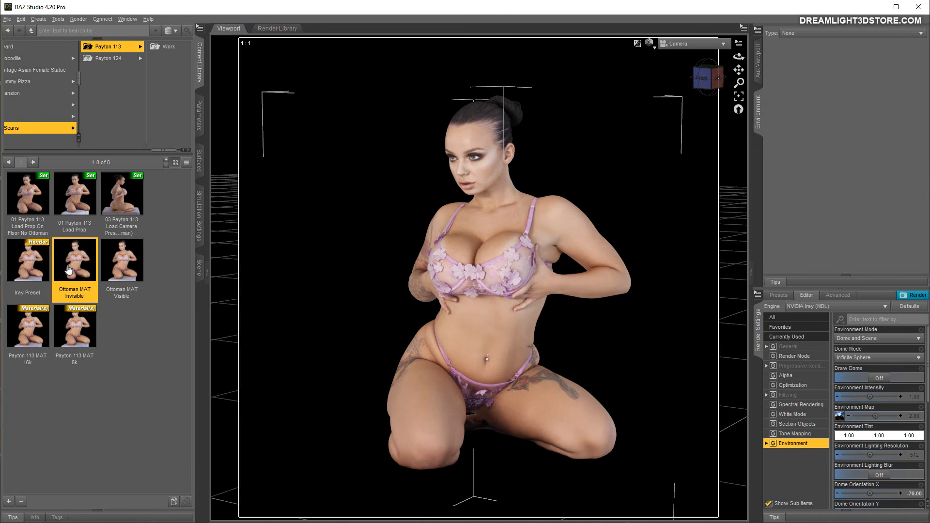
pyautogui.doubleClick(121, 268)
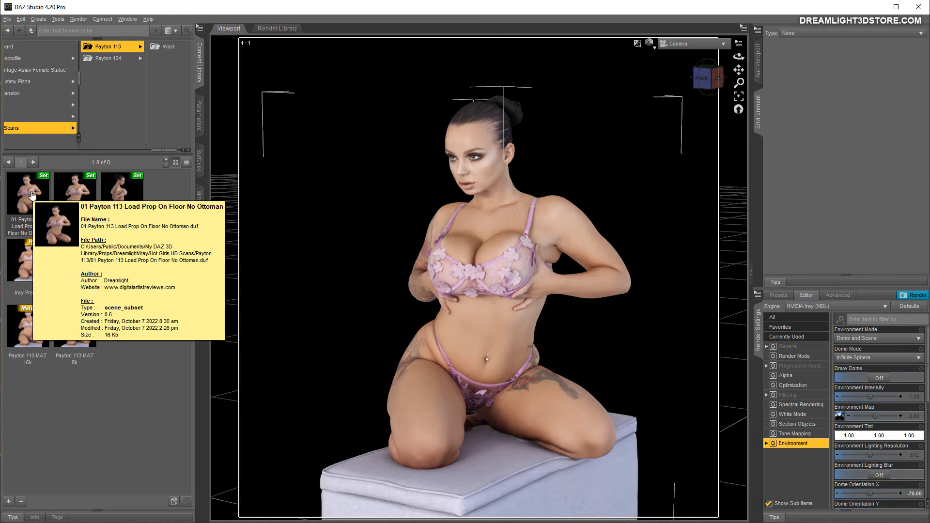
# Step: Load 01 Payton 113 Load Prop On Floor No Ottoman and delete the original Payton 113 prop from the scene
pyautogui.doubleClick(31, 195)
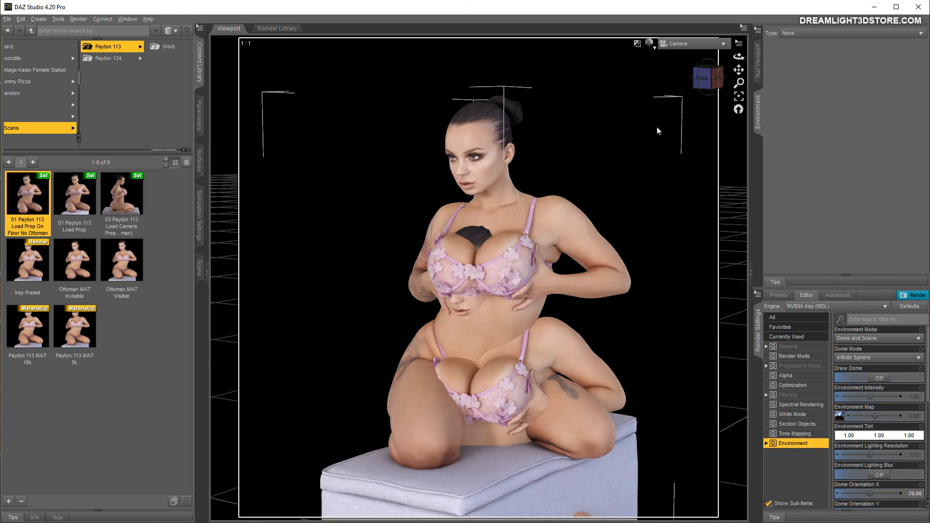
pyautogui.click(199, 116)
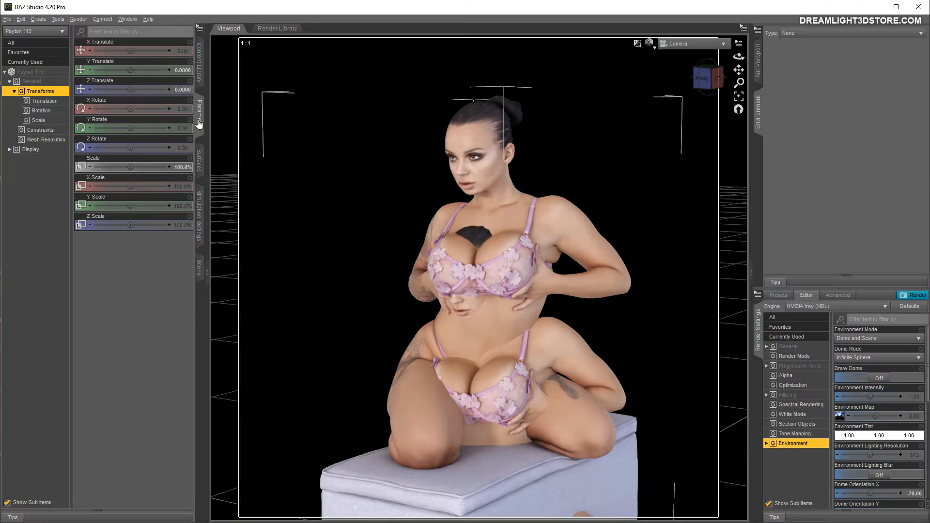
pyautogui.click(198, 267)
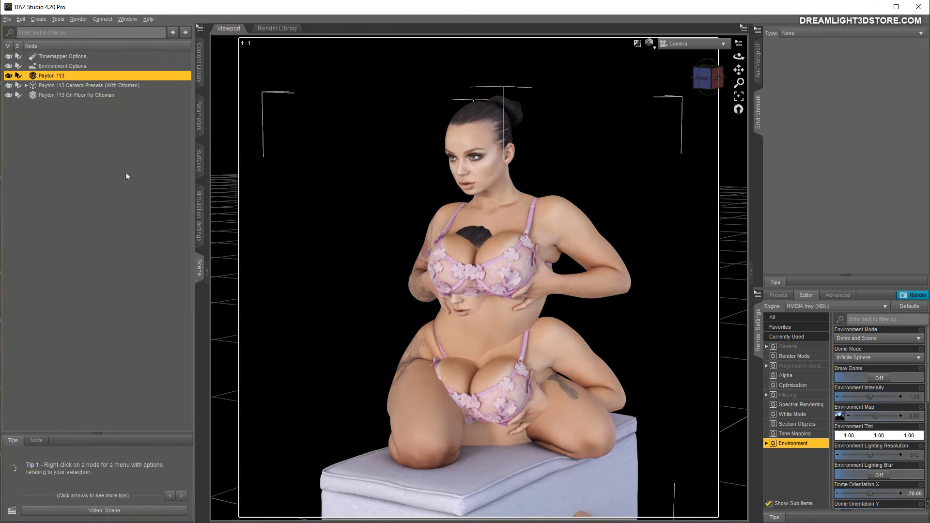
pyautogui.rightClick(54, 77)
pyautogui.click(68, 91)
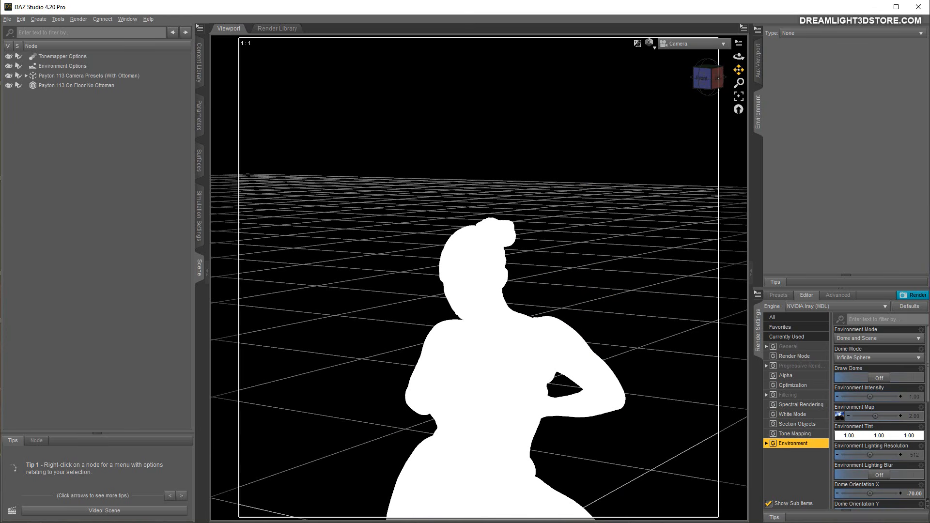
# Step: Create a 20 m Y Positive plane primitive at the world center beneath the on-floor figure, and delete that plane
pyautogui.moveTo(739, 70); pyautogui.dragTo(728, 10)
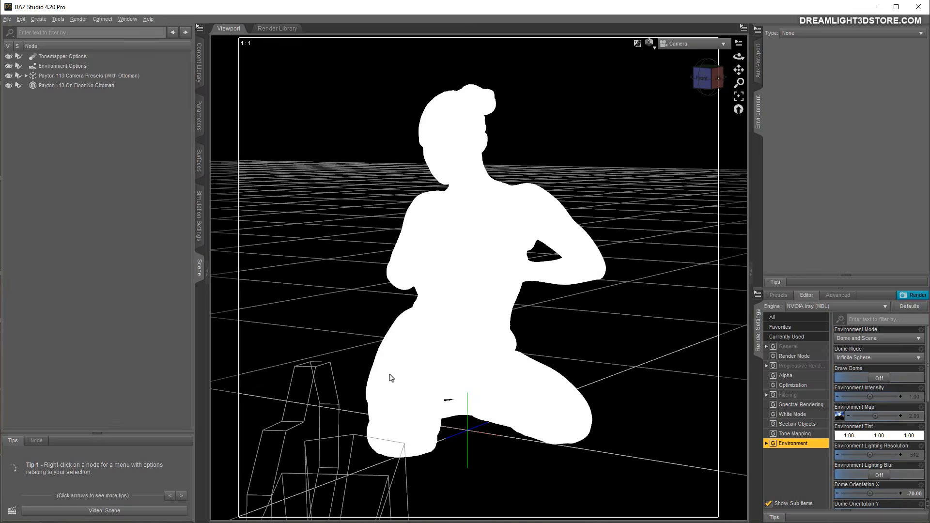
pyautogui.click(39, 19)
pyautogui.click(63, 91)
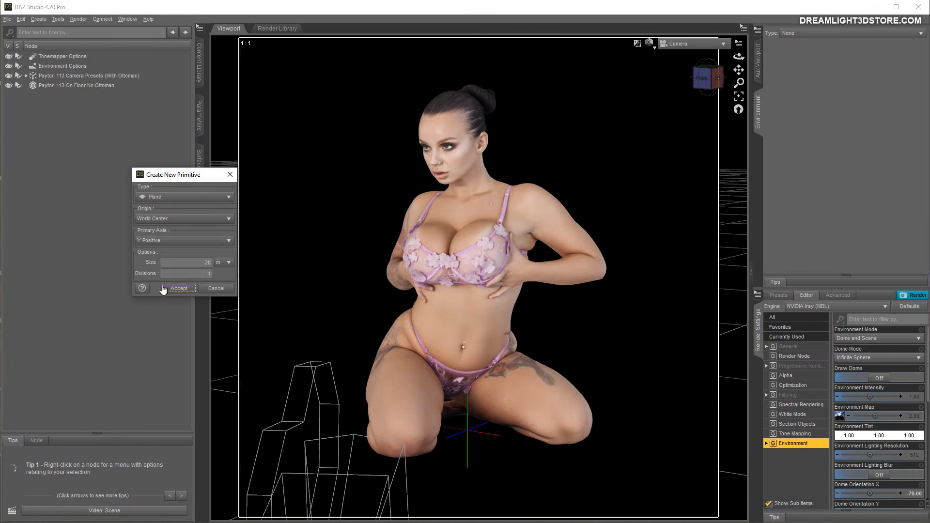
pyautogui.click(178, 288)
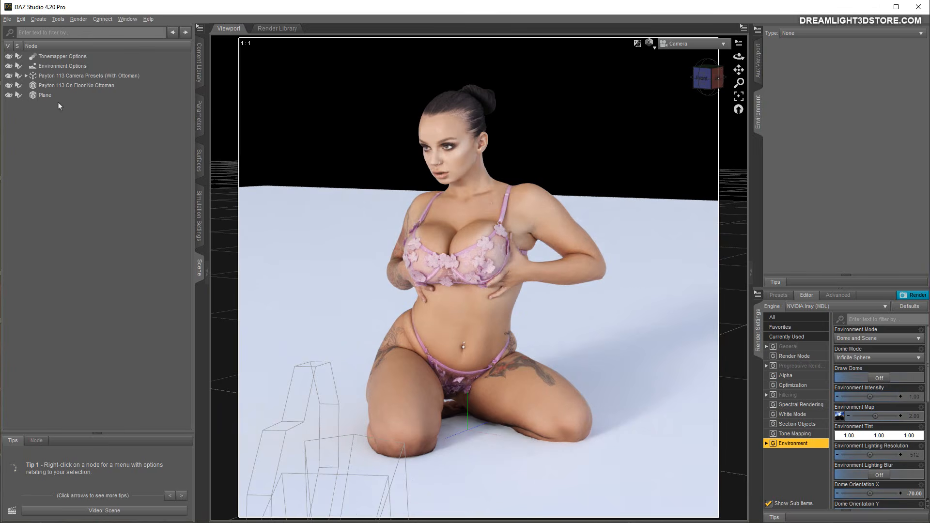
pyautogui.click(48, 95)
pyautogui.rightClick(48, 96)
pyautogui.click(59, 111)
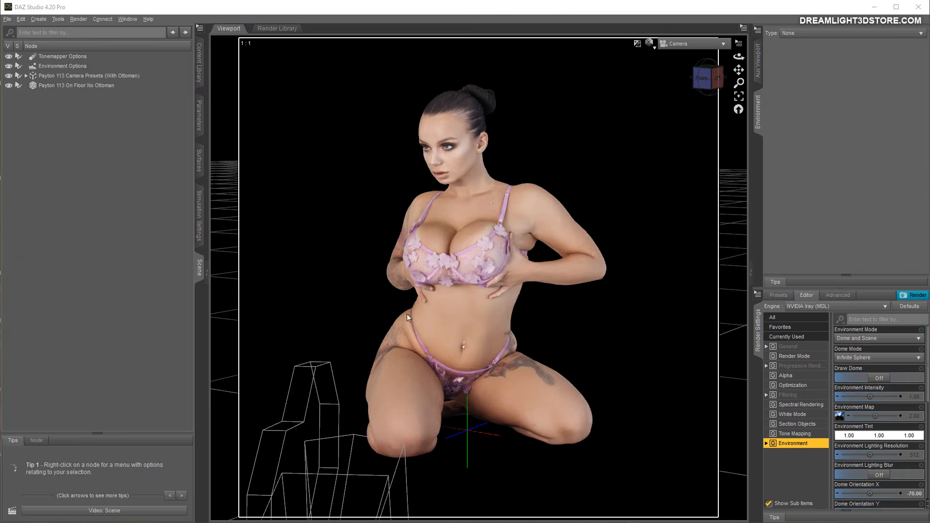
# Step: Select Payton 113 On Floor No Ottoman and inspect its surfaces and transform parameters
pyautogui.click(46, 86)
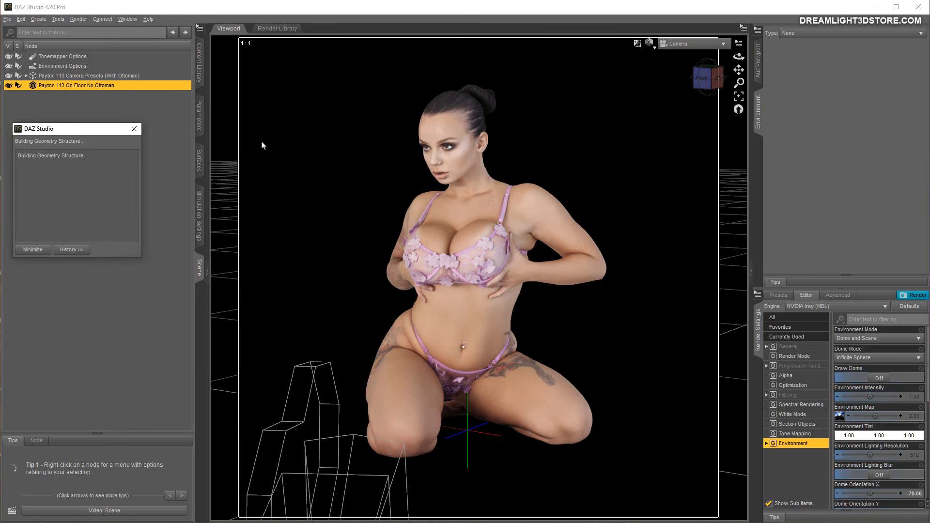
pyautogui.click(200, 165)
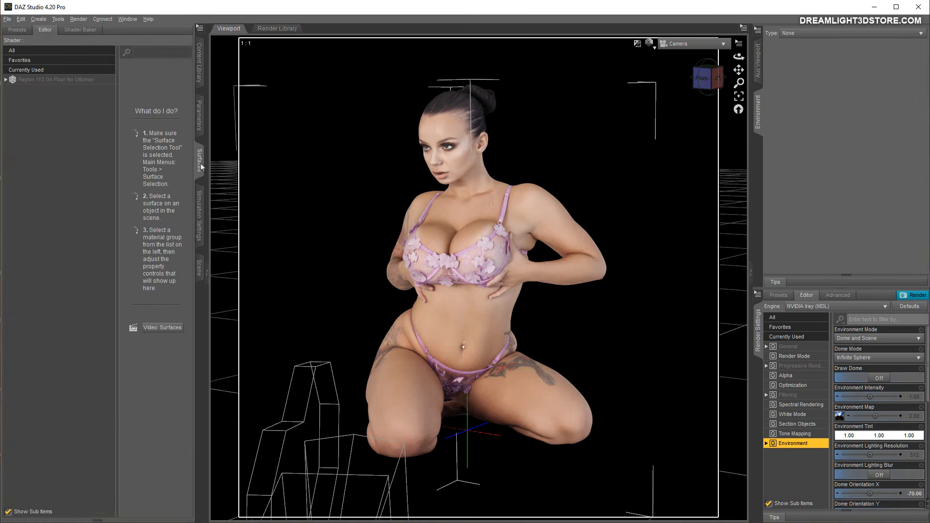
pyautogui.click(199, 127)
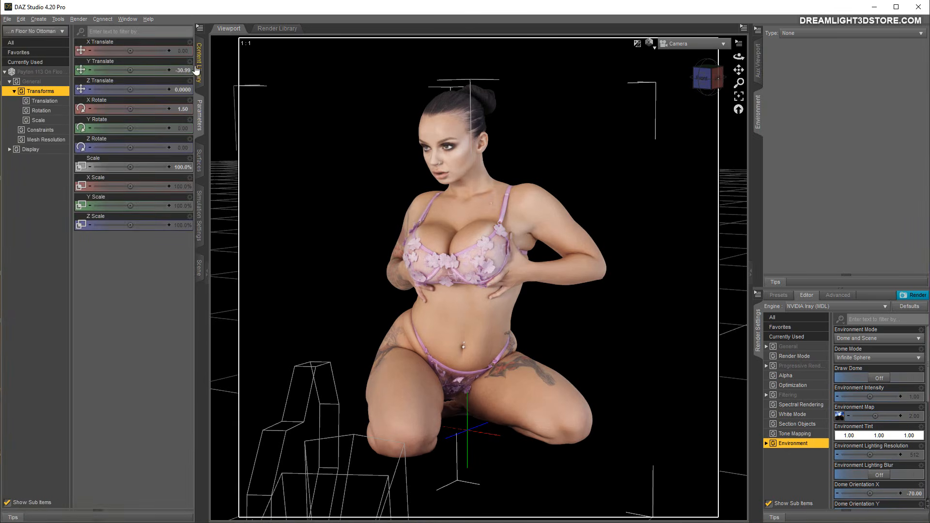
pyautogui.click(198, 73)
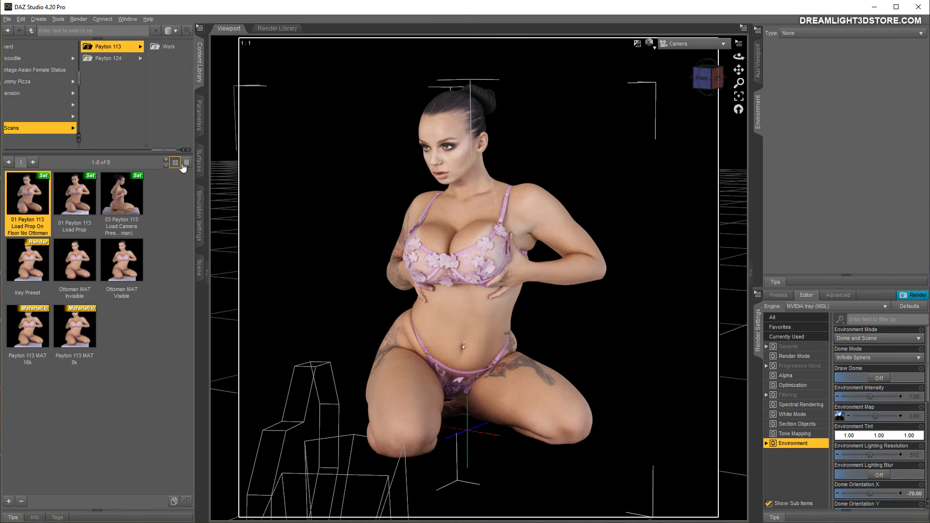
# Step: Replace the Payton 113 On Floor No Ottoman prop with the ottoman version from 01 Payton 113 Load Prop
pyautogui.click(199, 266)
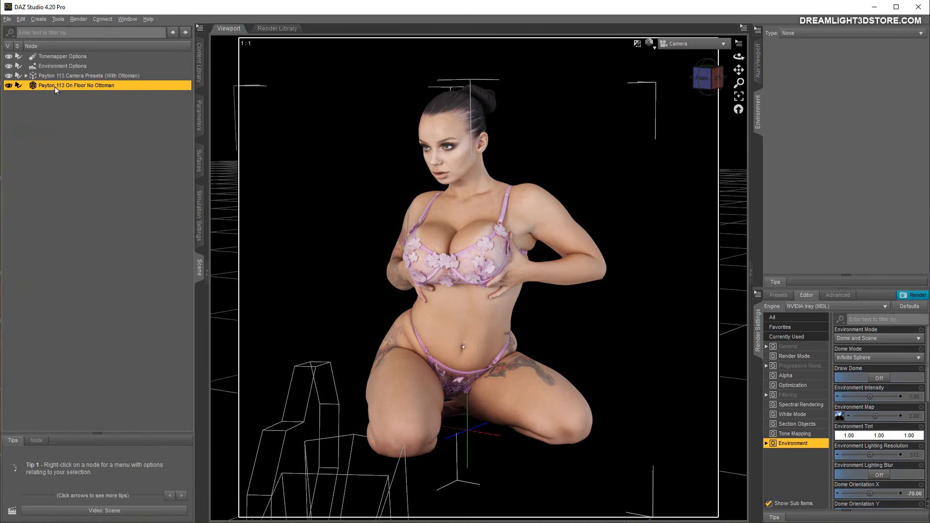
pyautogui.rightClick(55, 87)
pyautogui.click(67, 103)
pyautogui.click(200, 66)
pyautogui.click(80, 195)
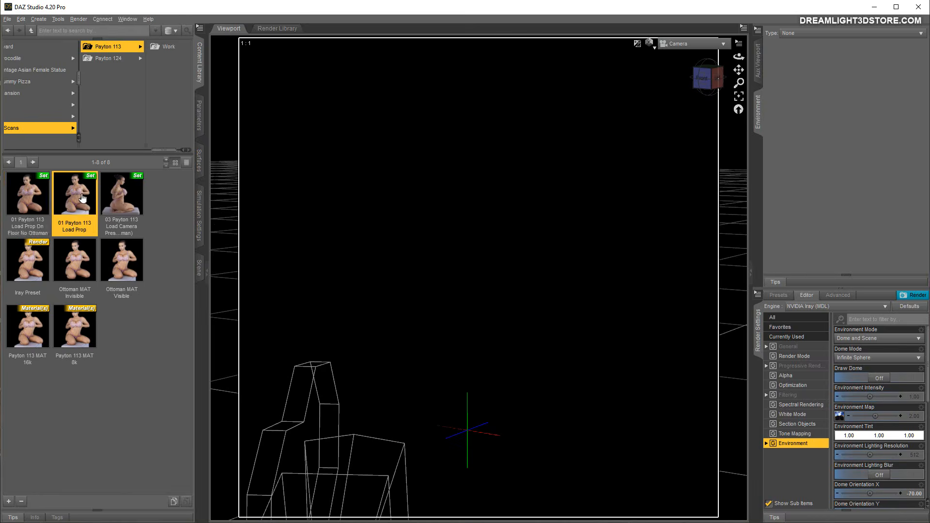
pyautogui.doubleClick(83, 197)
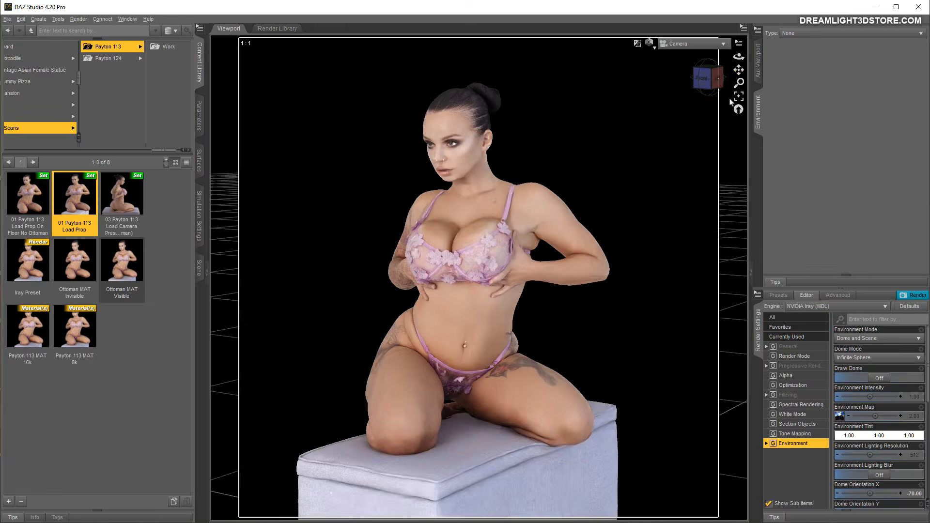
# Step: Examine the scan's detail in close-ups of the front torso, the feet on the ottoman and the thigh tattoo
pyautogui.moveTo(739, 83)
pyautogui.mouseDown()
pyautogui.moveTo(739, 48)
pyautogui.moveTo(725, 88)
pyautogui.mouseUp()
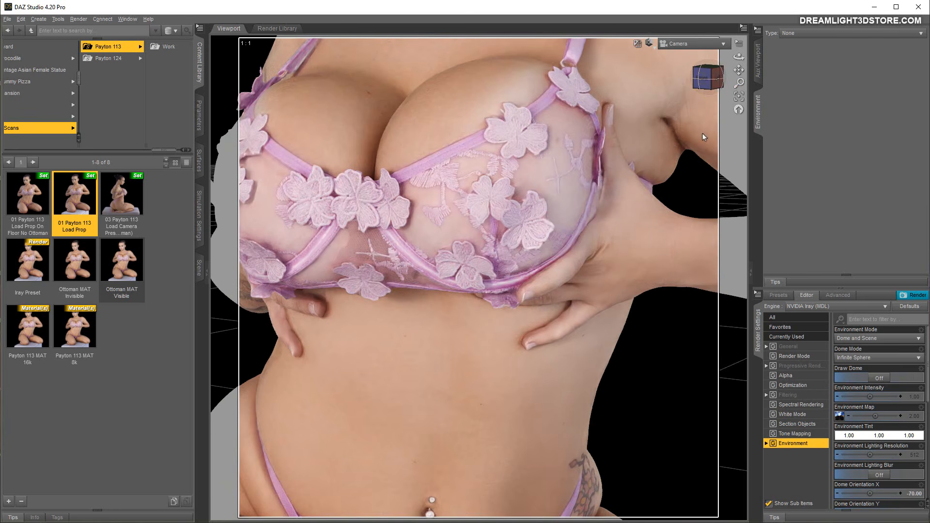
pyautogui.moveTo(739, 70); pyautogui.dragTo(802, 58)
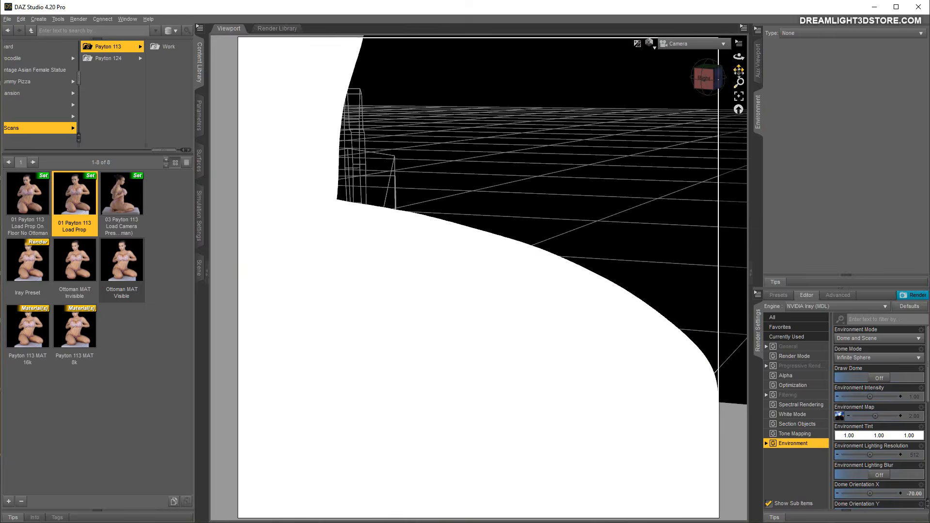
pyautogui.moveTo(739, 70)
pyautogui.mouseDown()
pyautogui.moveTo(768, 69)
pyautogui.moveTo(755, 68)
pyautogui.mouseUp()
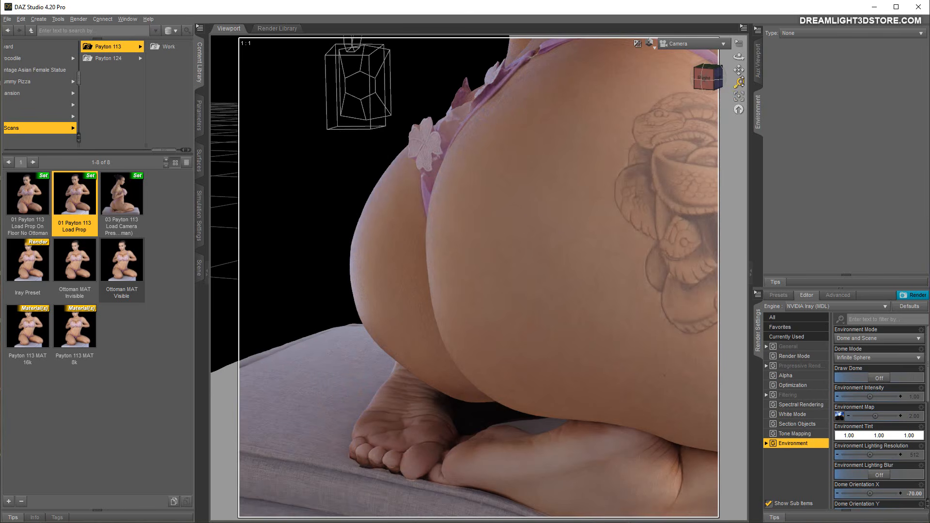
pyautogui.moveTo(739, 70)
pyautogui.mouseDown()
pyautogui.moveTo(712, 71)
pyautogui.moveTo(739, 78)
pyautogui.moveTo(739, 68)
pyautogui.mouseUp()
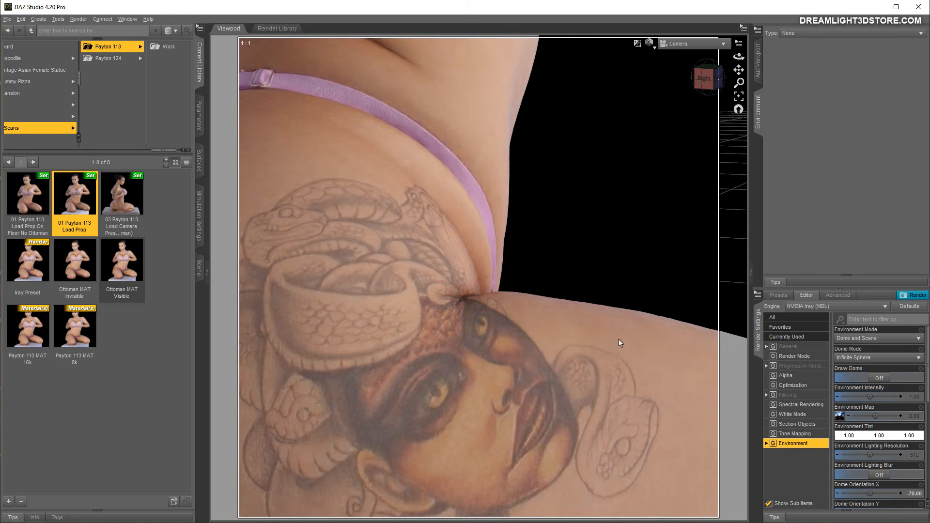
# Step: Apply the Payton 113 MAT 16k material preset to the Payton 113 prop and inspect the face and shoulders up close
pyautogui.click(199, 267)
pyautogui.click(51, 86)
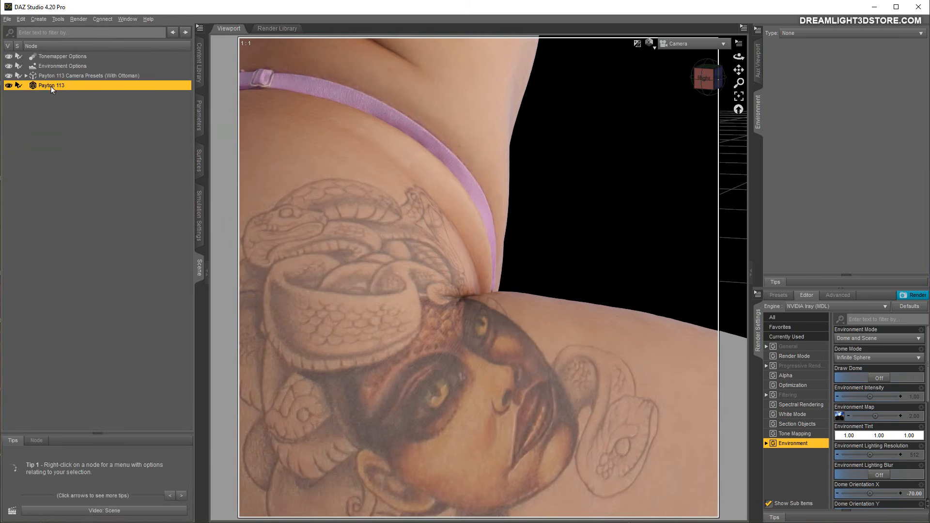
pyautogui.click(199, 63)
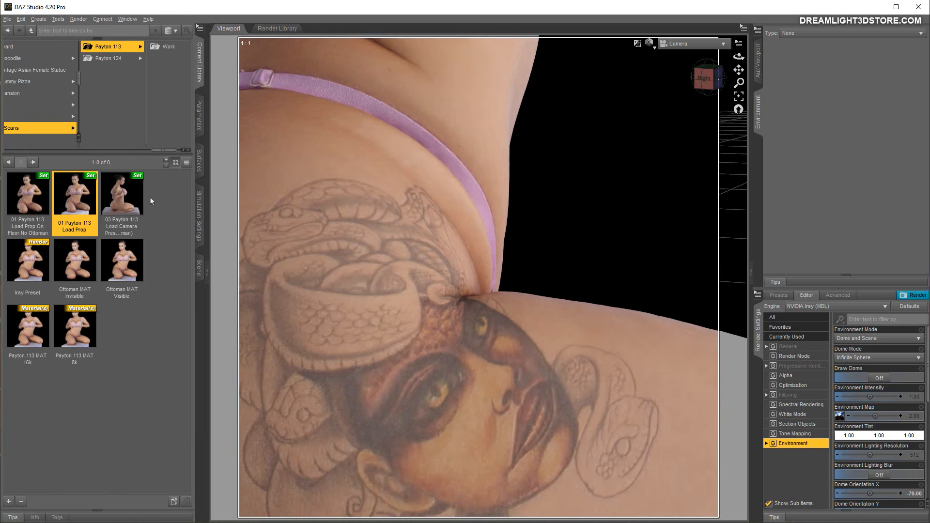
pyautogui.doubleClick(41, 336)
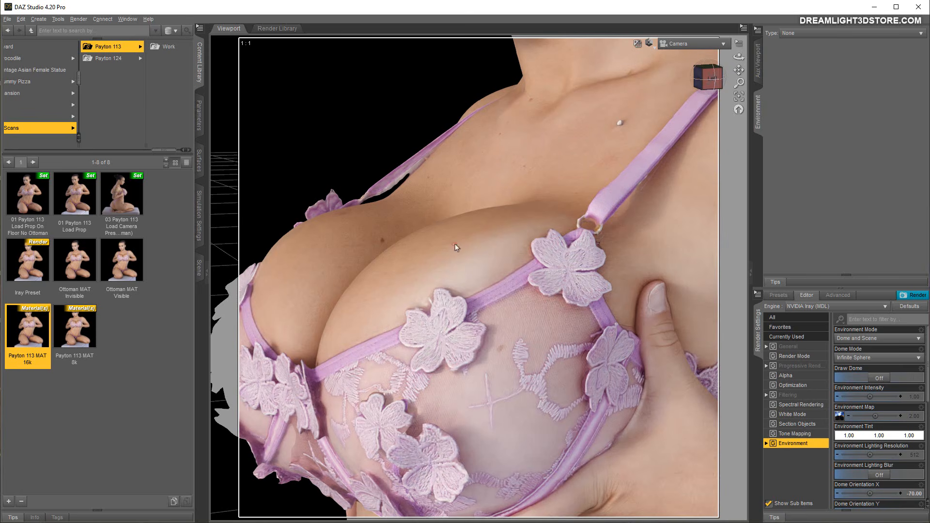
pyautogui.moveTo(739, 82); pyautogui.dragTo(716, 269)
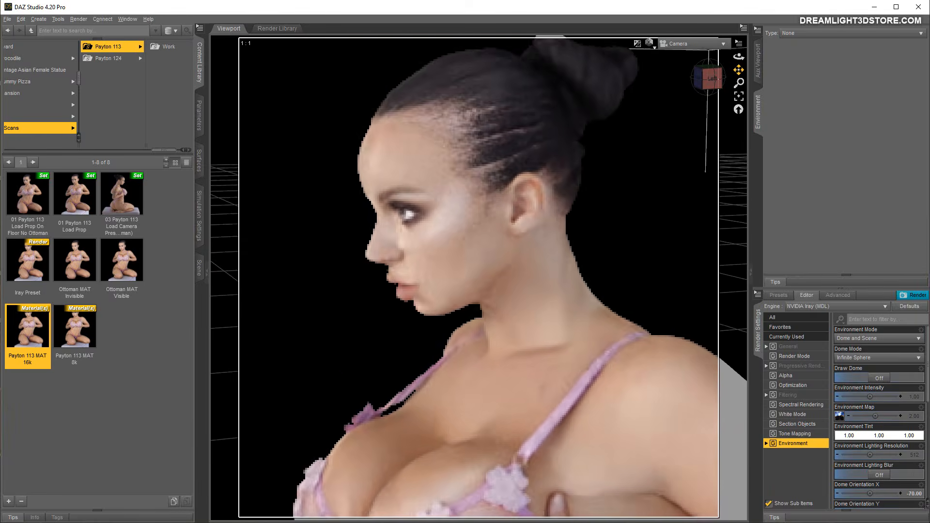
pyautogui.moveTo(739, 57); pyautogui.dragTo(775, 41)
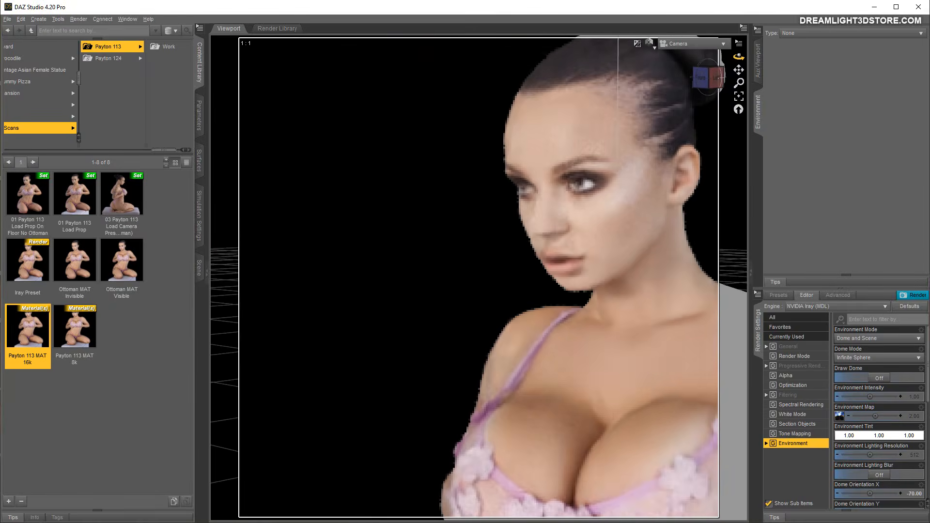
pyautogui.moveTo(739, 70); pyautogui.dragTo(748, 51)
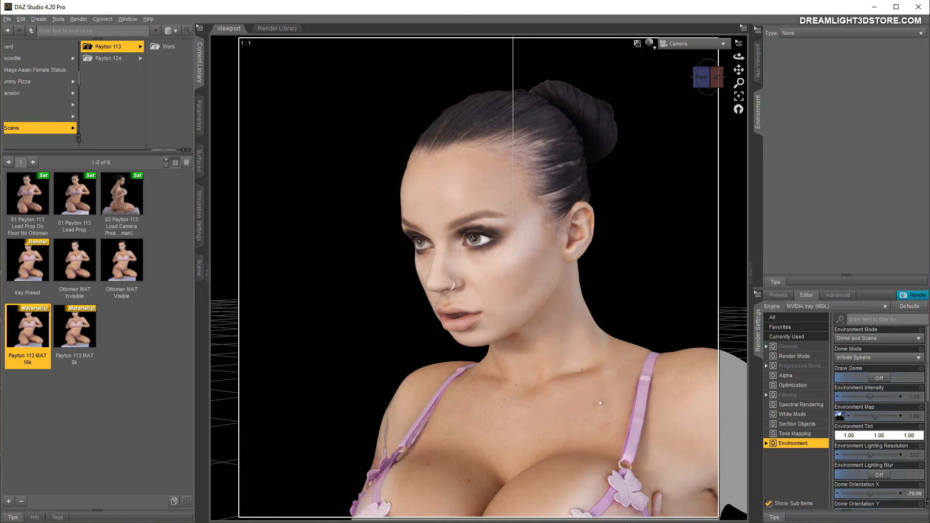
# Step: Delete the Payton 113 prop and its camera presets group, and load 01 Payton 113 Load Prop On Floor No Ottoman
pyautogui.click(199, 268)
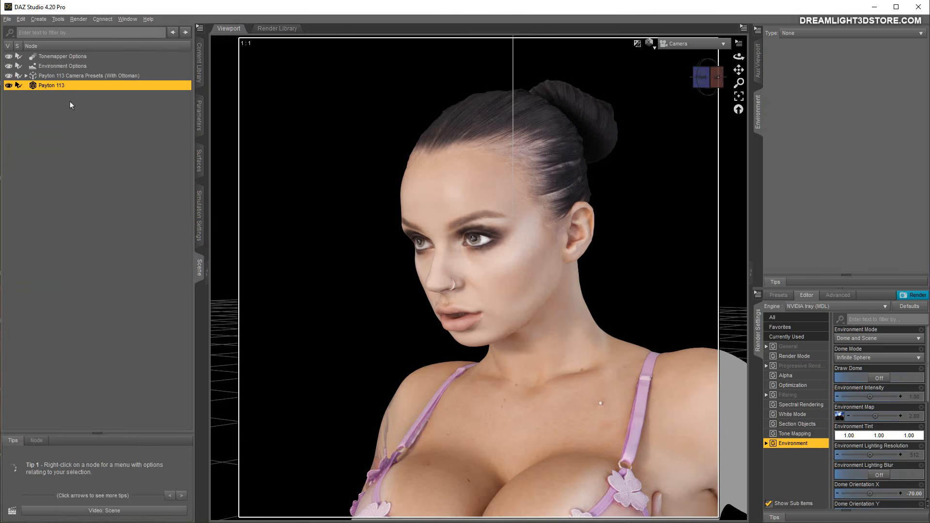
pyautogui.rightClick(61, 89)
pyautogui.click(77, 103)
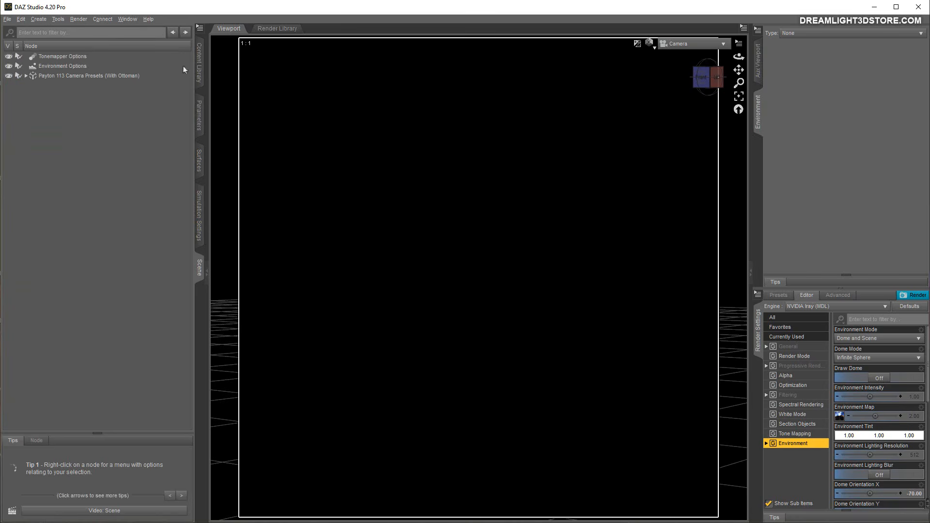
pyautogui.click(86, 77)
pyautogui.rightClick(86, 77)
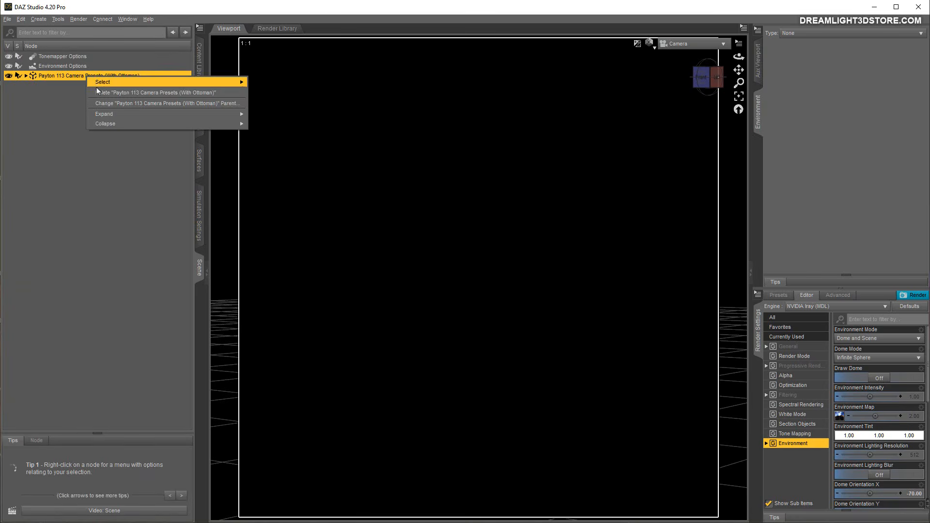
pyautogui.click(98, 93)
pyautogui.click(200, 58)
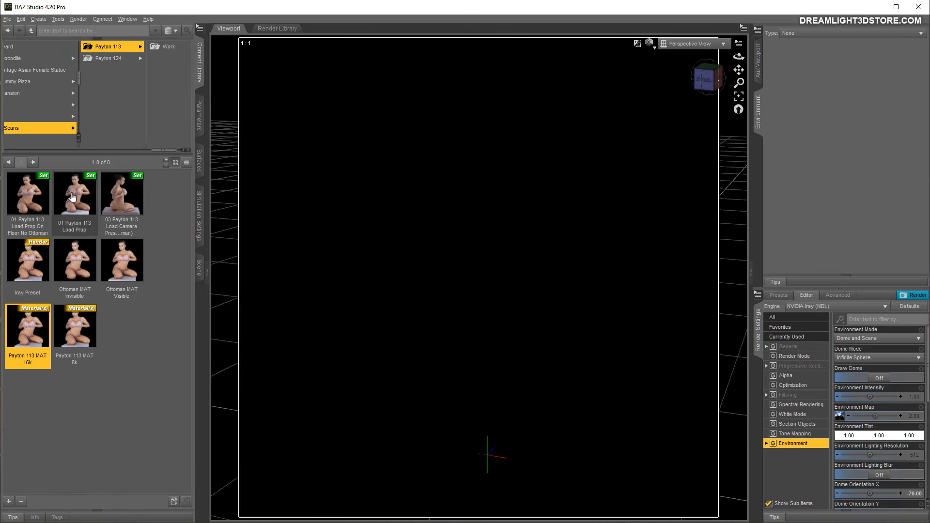
pyautogui.doubleClick(33, 196)
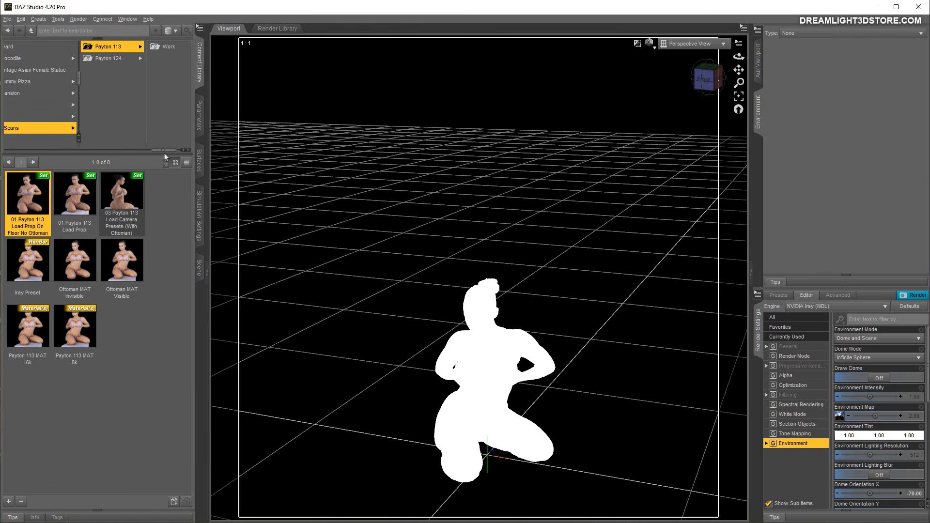
# Step: Browse the Light Presets content to Hot HDRI Sets and open the Tropical Pool folder
pyautogui.moveTo(160, 153); pyautogui.dragTo(61, 153)
pyautogui.click(57, 61)
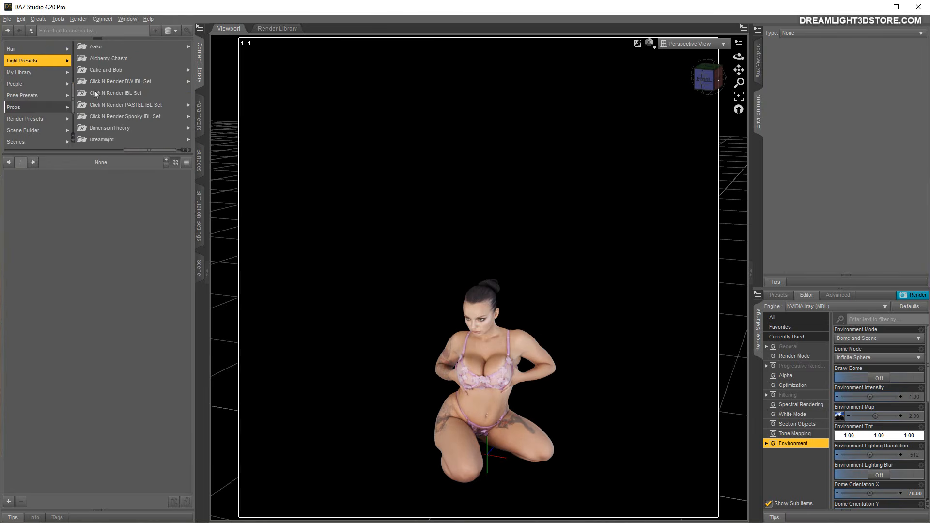
pyautogui.click(127, 60)
pyautogui.scroll(-8, 127, 109)
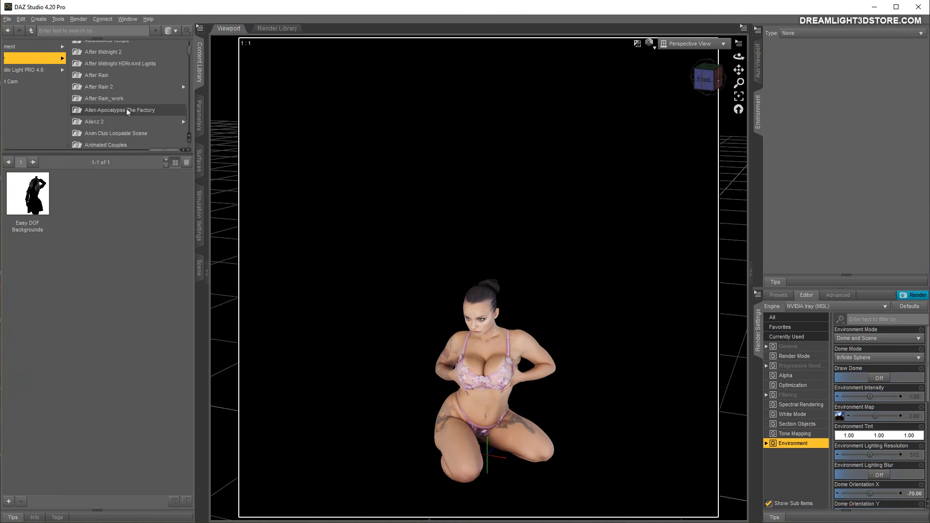
pyautogui.scroll(-10, 114, 112)
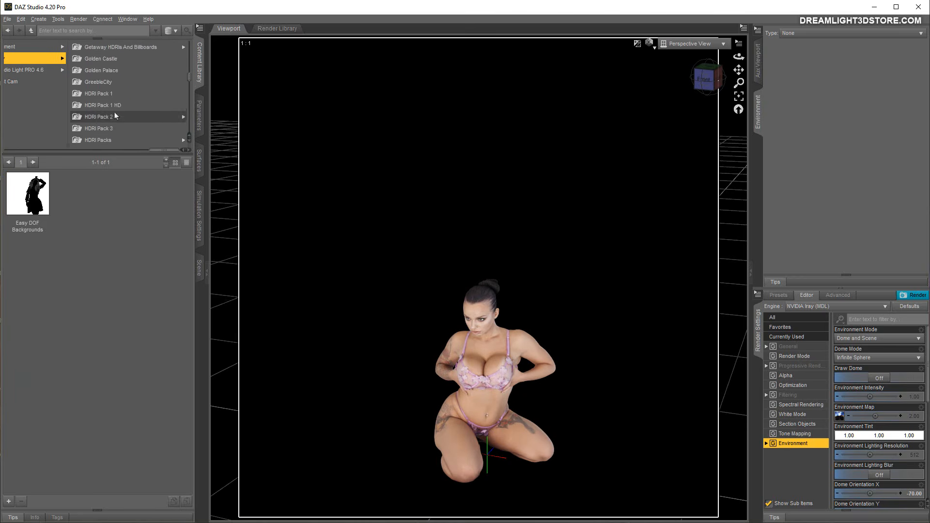
pyautogui.scroll(-2, 114, 111)
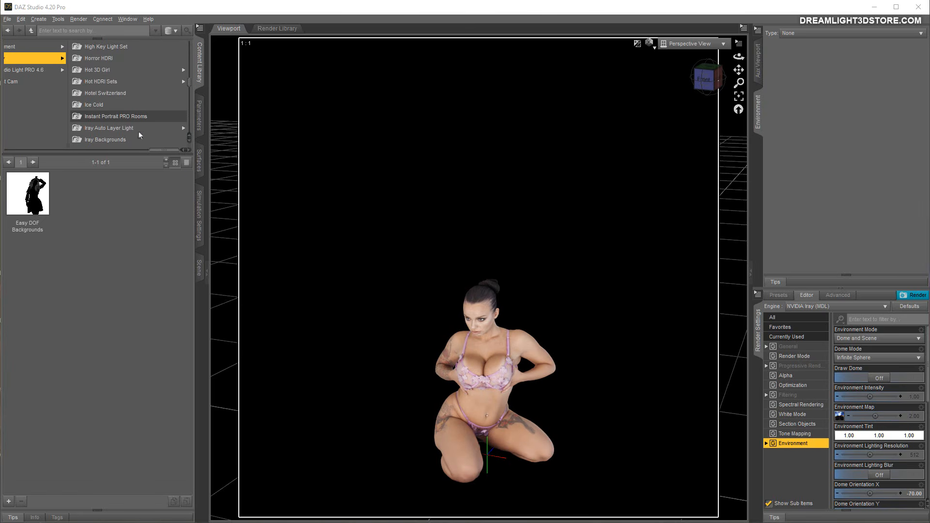
pyautogui.click(97, 81)
pyautogui.click(147, 46)
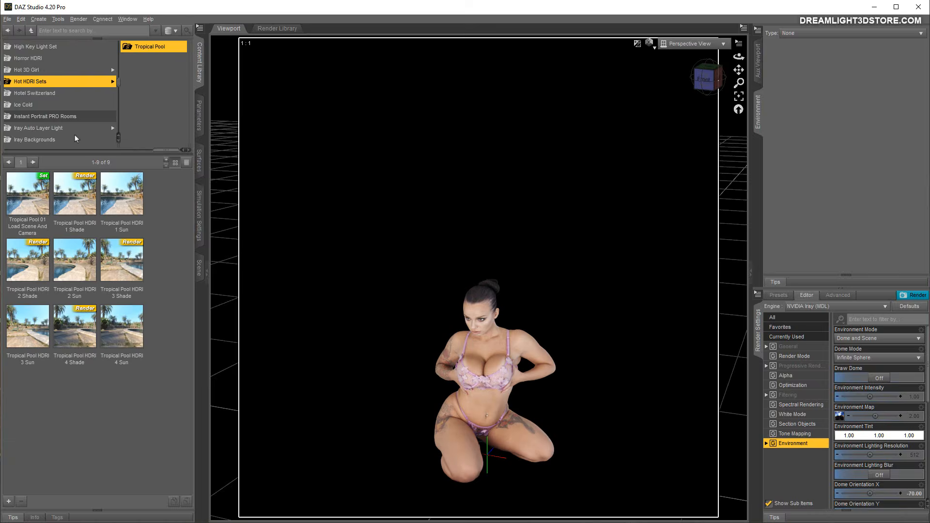
# Step: Load the Tropical Pool 01 scene and camera with the Tropical Pool HDRI 1 Sun preset, framing the prop at the pool's edge
pyautogui.doubleClick(25, 196)
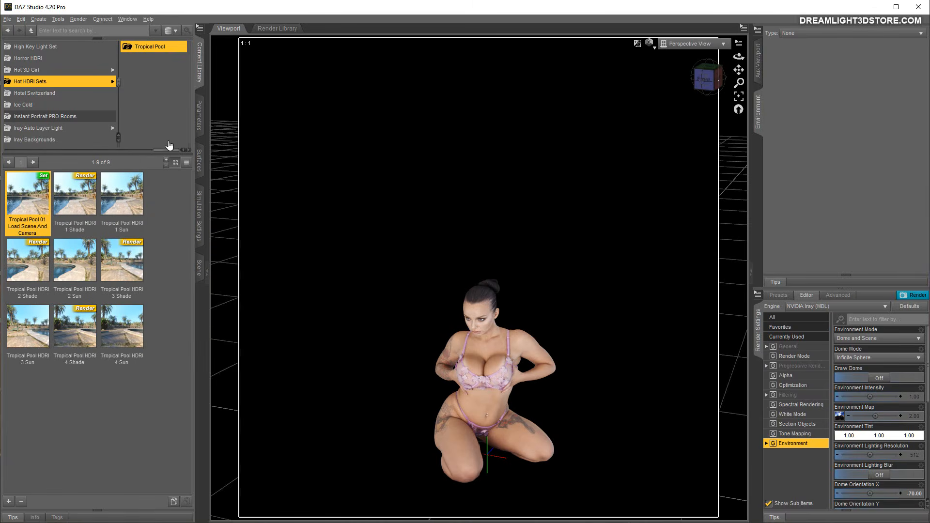
pyautogui.click(672, 48)
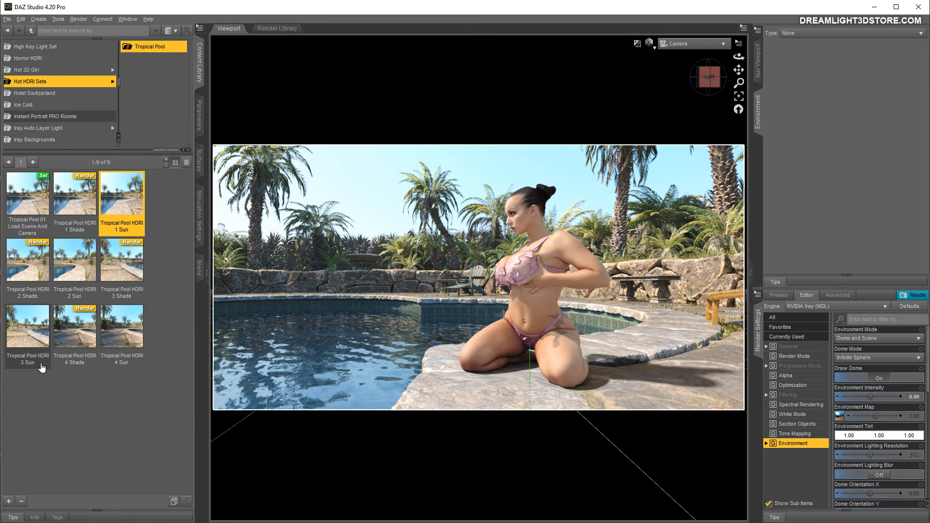
pyautogui.moveTo(42, 367)
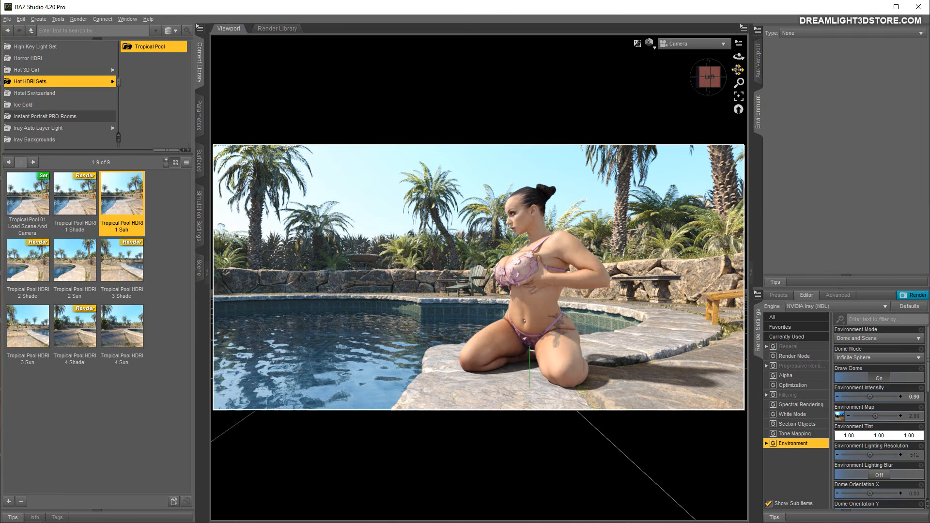
pyautogui.moveTo(738, 69); pyautogui.dragTo(734, 69)
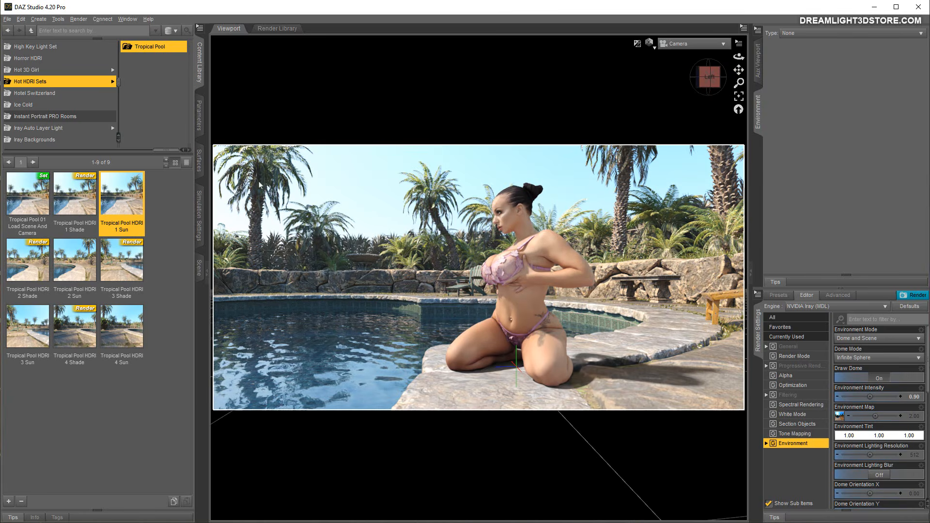
# Step: Try moving the Payton 113 On Floor No Ottoman prop to an X Translate of about 33.6, and undo the move
pyautogui.click(199, 116)
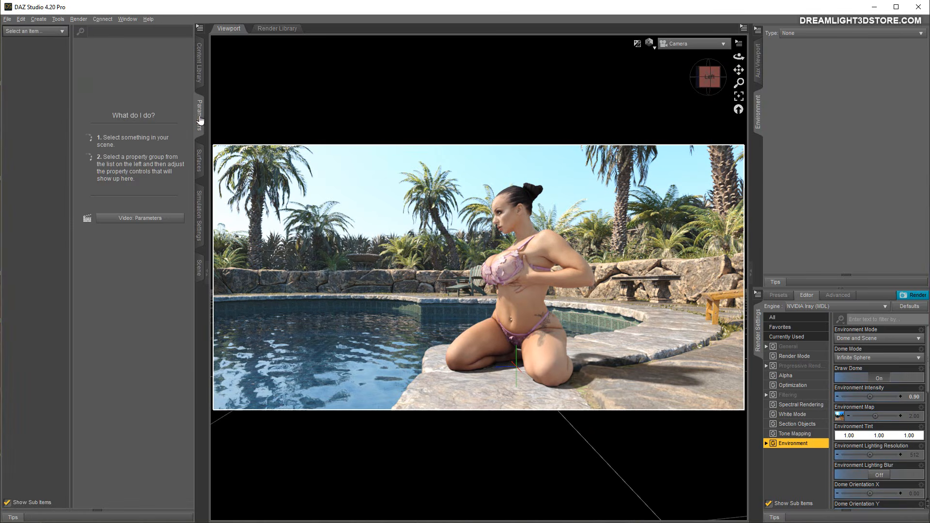
pyautogui.click(199, 267)
pyautogui.click(47, 57)
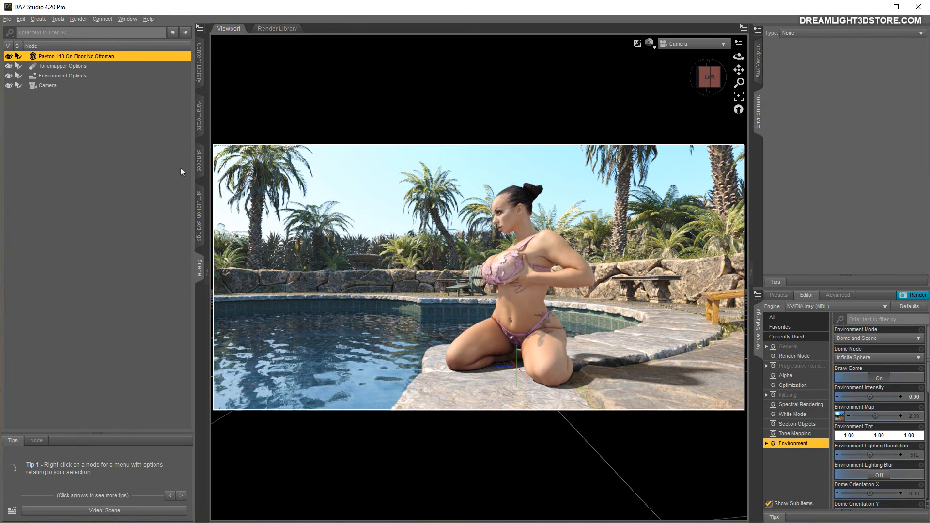
pyautogui.click(199, 117)
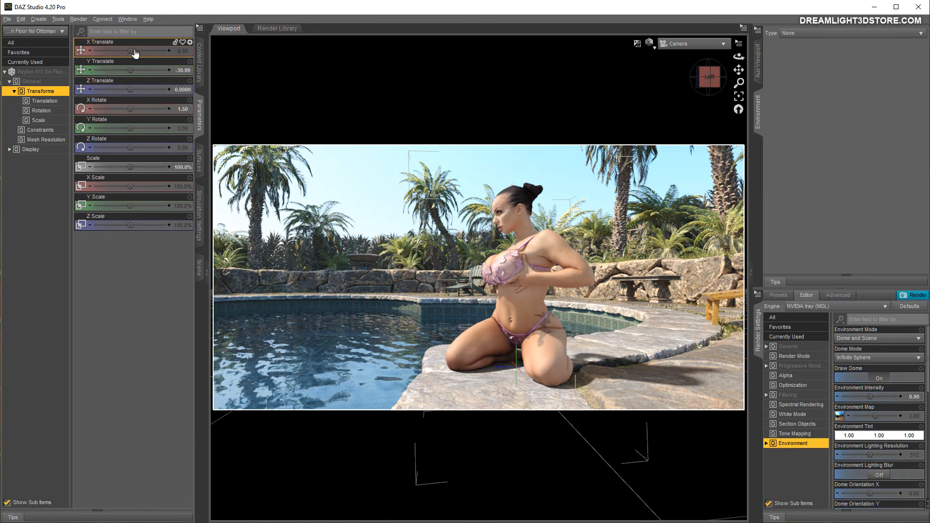
pyautogui.moveTo(130, 49); pyautogui.dragTo(140, 50)
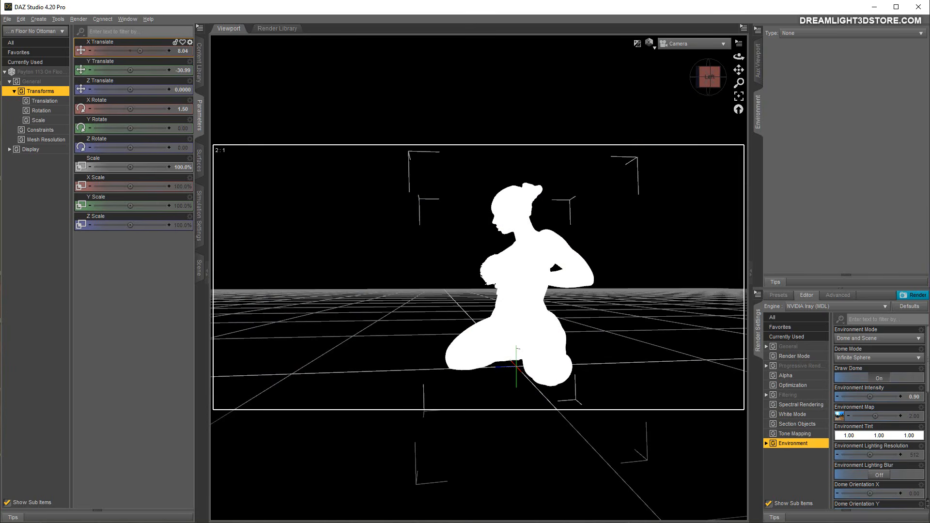
pyautogui.moveTo(140, 50); pyautogui.dragTo(172, 50)
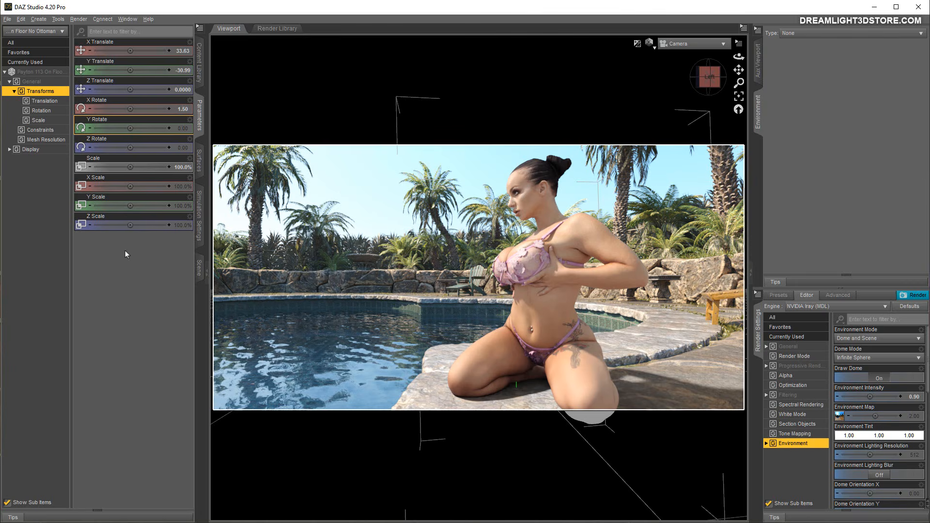
pyautogui.click(21, 19)
pyautogui.click(30, 30)
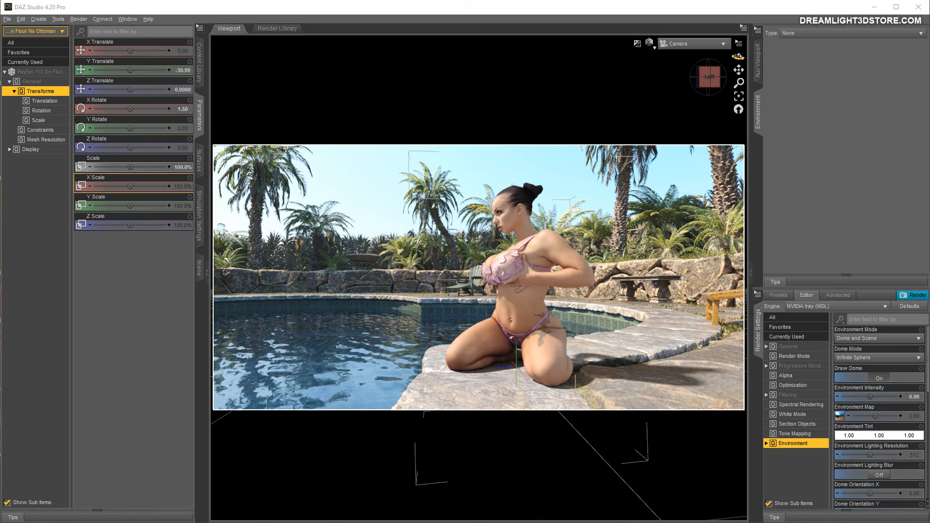
# Step: Orbit Camera around the prop and pull it back to frame the figure from behind beside the pool
pyautogui.moveTo(739, 57); pyautogui.dragTo(635, 57)
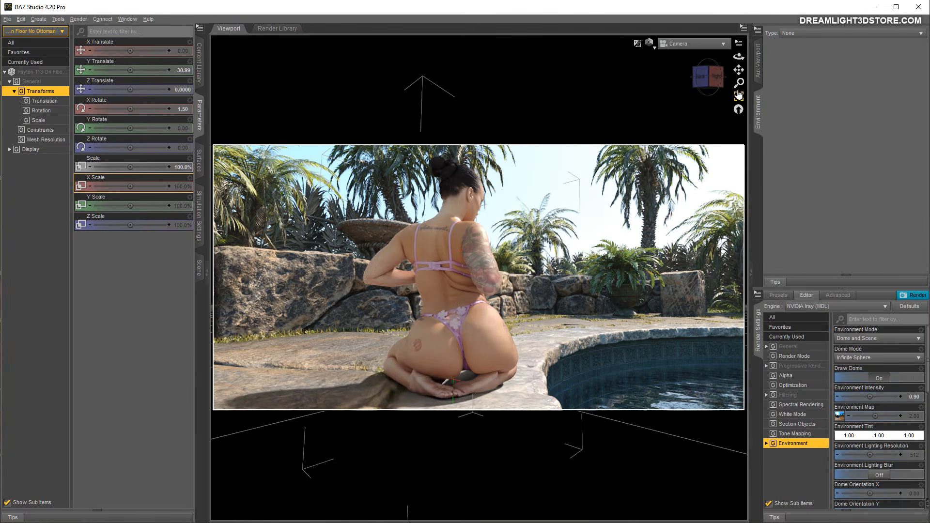
pyautogui.moveTo(739, 83); pyautogui.dragTo(739, 95)
pyautogui.moveTo(738, 57); pyautogui.dragTo(746, 51)
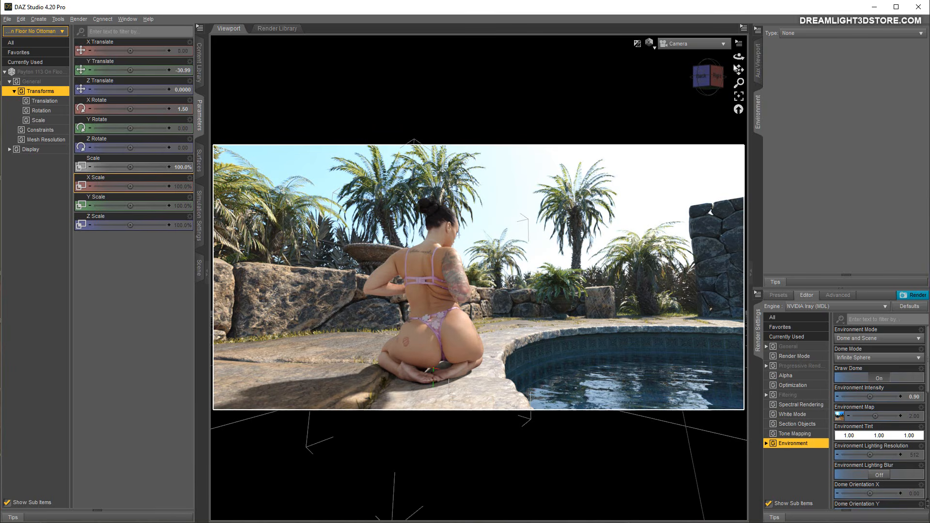
pyautogui.moveTo(738, 58)
pyautogui.mouseDown()
pyautogui.moveTo(730, 57)
pyautogui.moveTo(750, 57)
pyautogui.moveTo(730, 57)
pyautogui.moveTo(739, 58)
pyautogui.mouseUp()
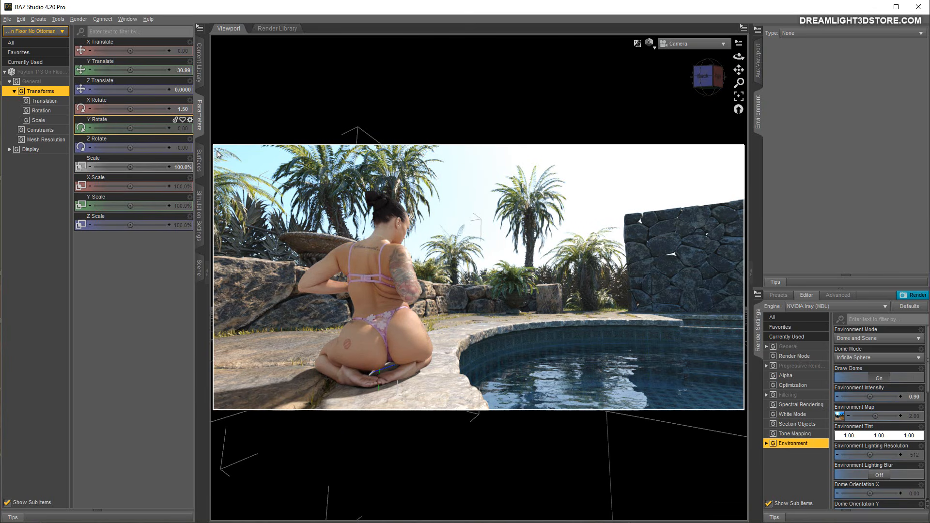
# Step: Select Camera in the scene and set its Y Translate to 40
pyautogui.click(199, 268)
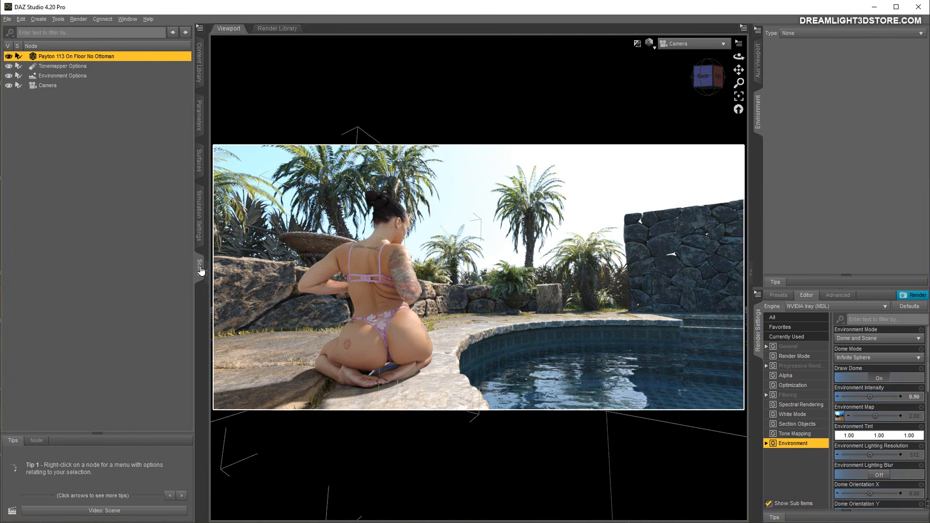
pyautogui.click(46, 85)
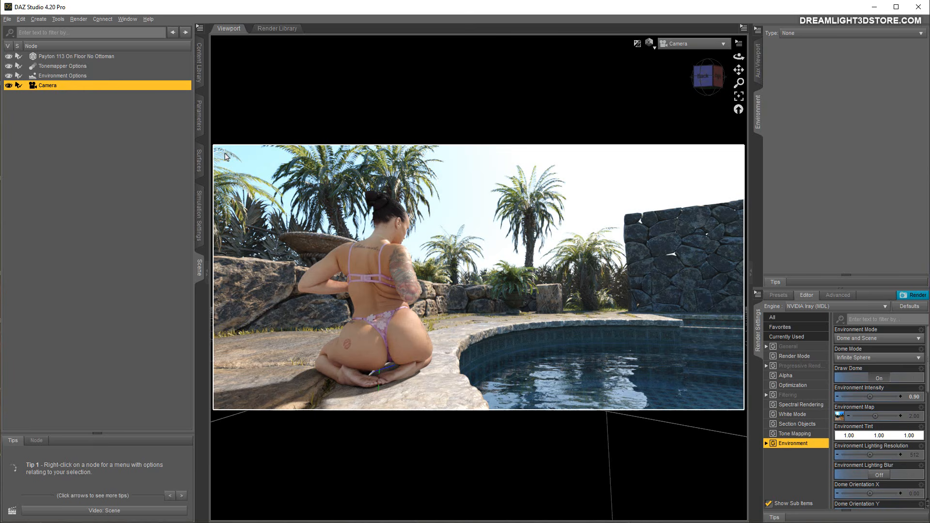
pyautogui.click(199, 116)
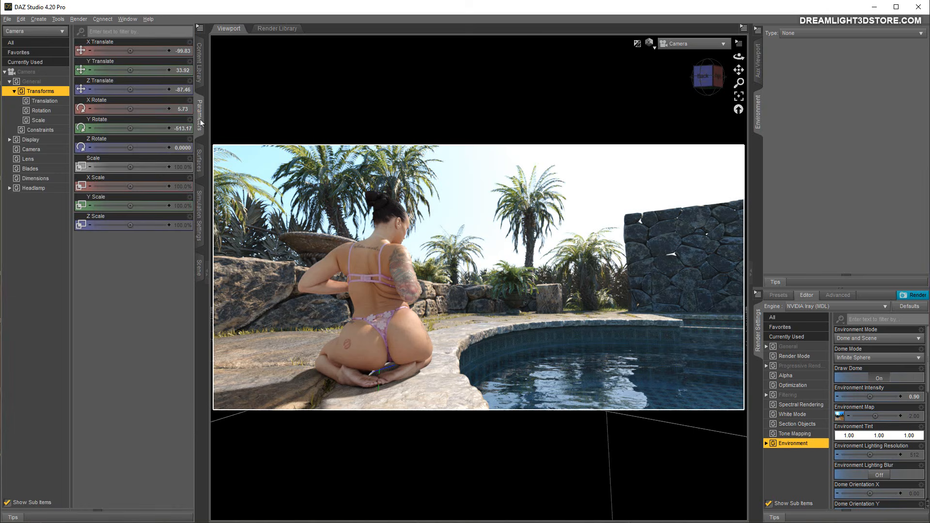
pyautogui.click(182, 71)
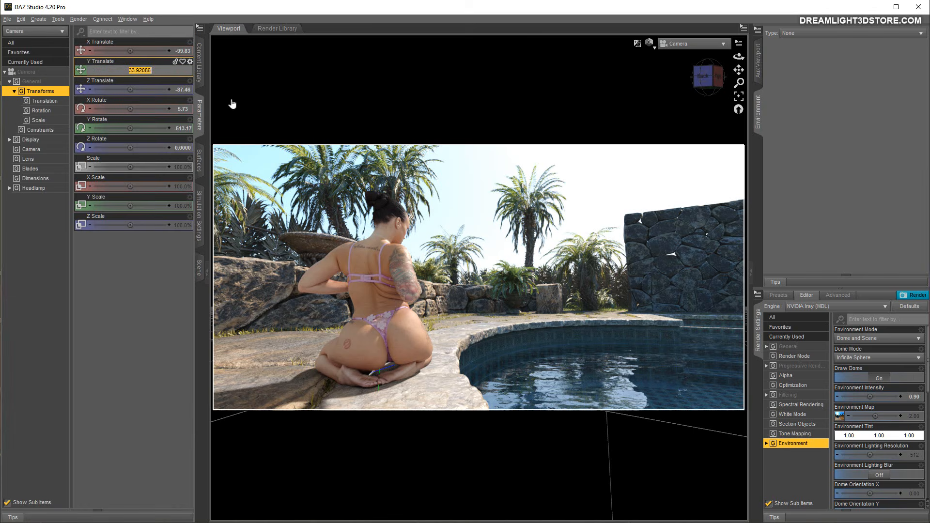
pyautogui.write('40')
pyautogui.press('Return')
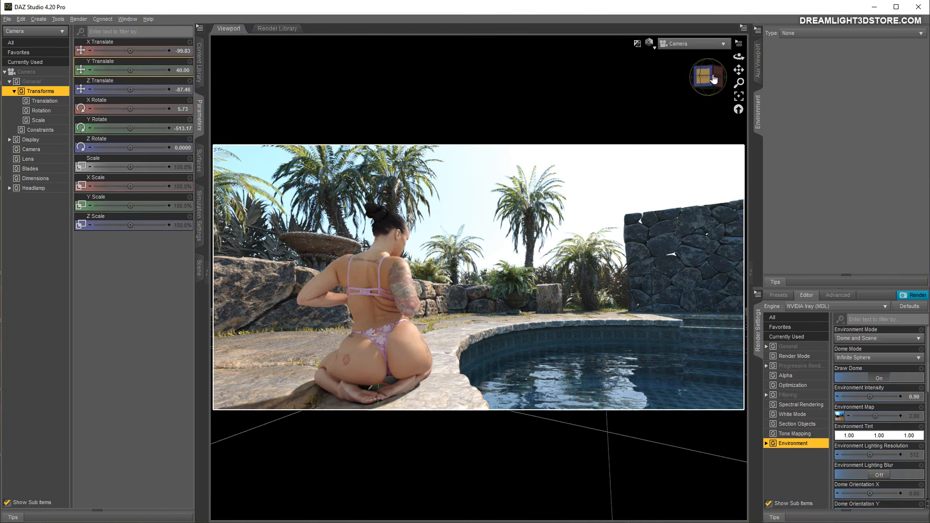
# Step: Tilt the camera slightly and pan it down to a Y Translate of about 22.6, shifting the prop against the HDRI ground
pyautogui.moveTo(739, 57); pyautogui.dragTo(733, 63, button='right')
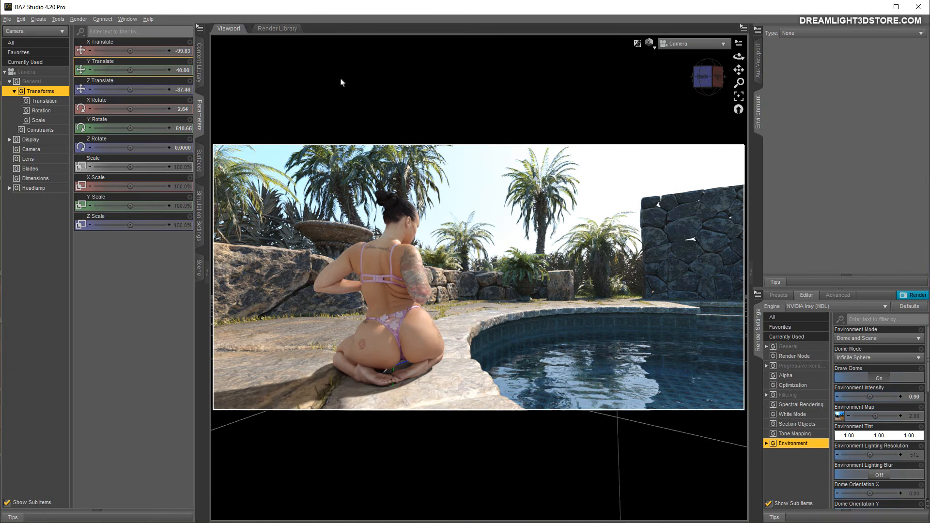
pyautogui.moveTo(738, 70); pyautogui.dragTo(738, 88)
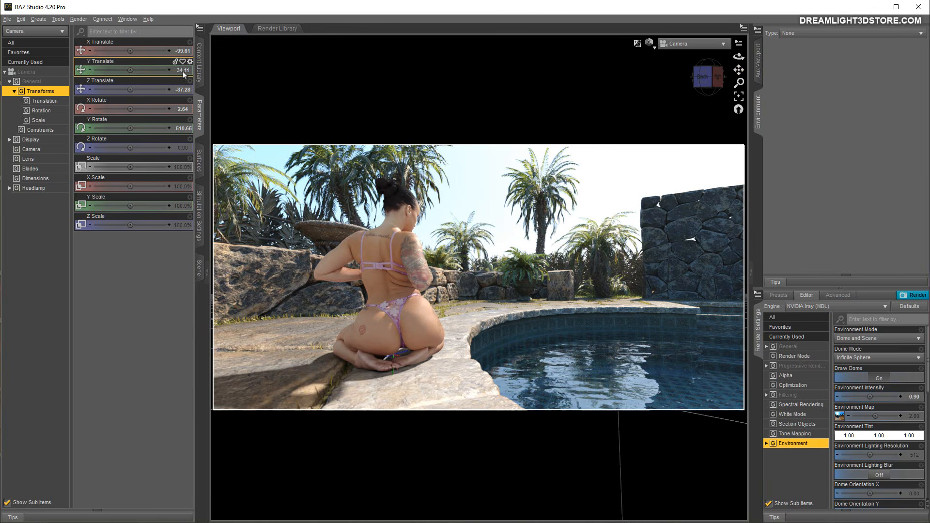
pyautogui.moveTo(738, 70); pyautogui.dragTo(738, 84)
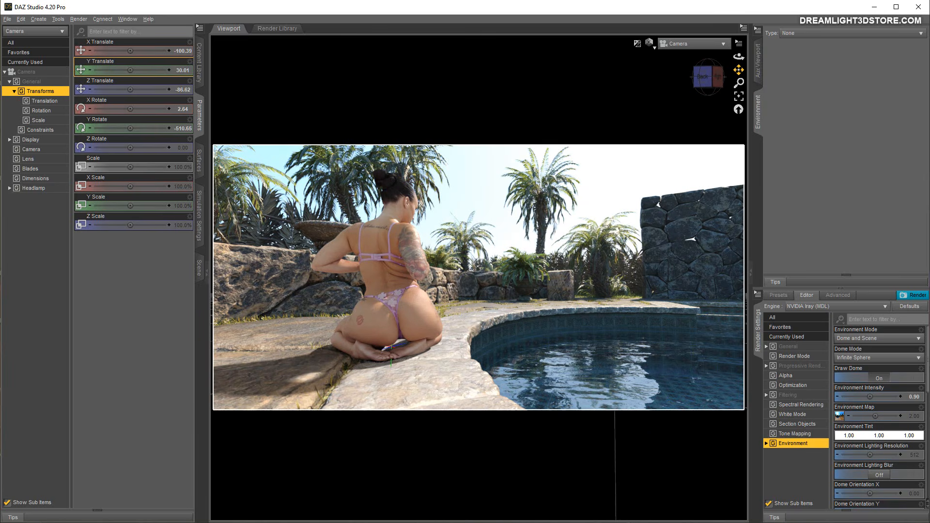
pyautogui.moveTo(739, 70); pyautogui.dragTo(737, 52)
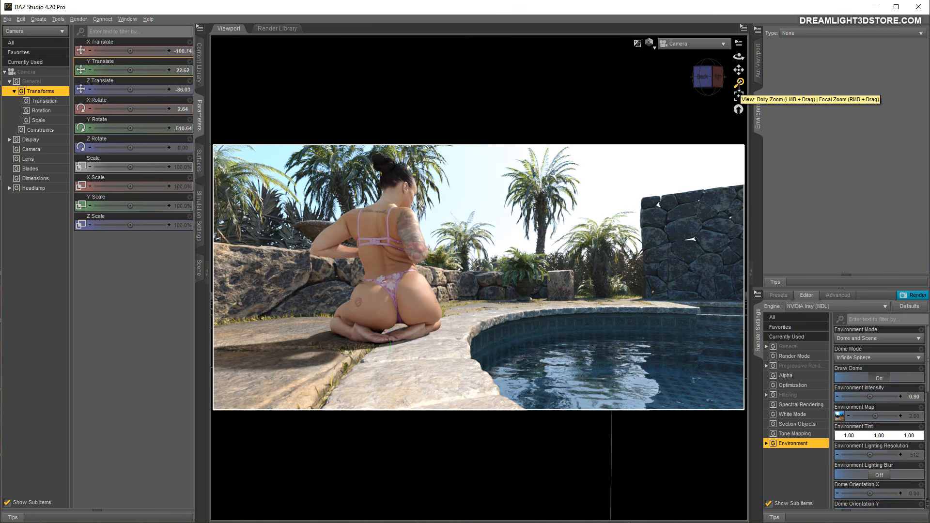
# Step: Move the camera into a low-angle close-up of the prop's back and set its Y Translate to 40
pyautogui.moveTo(738, 83); pyautogui.dragTo(740, 68)
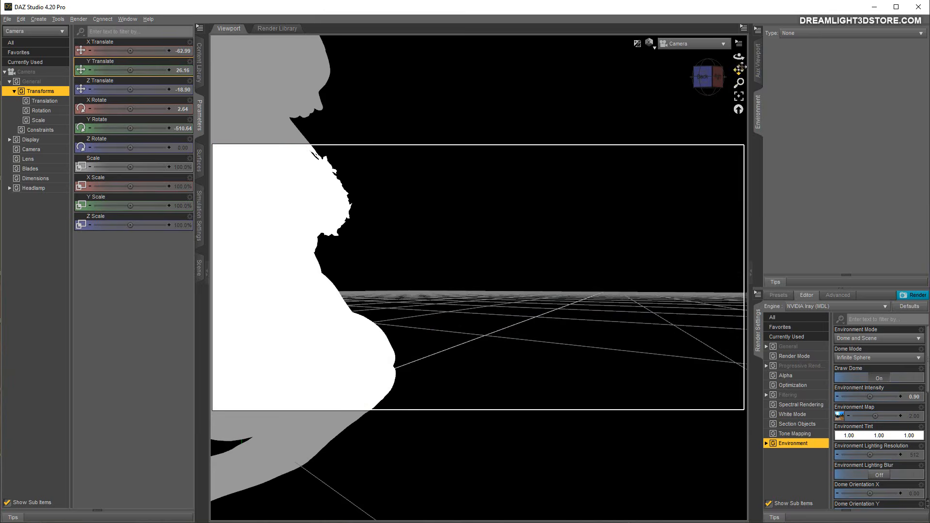
pyautogui.moveTo(739, 57); pyautogui.dragTo(724, 36, button='right')
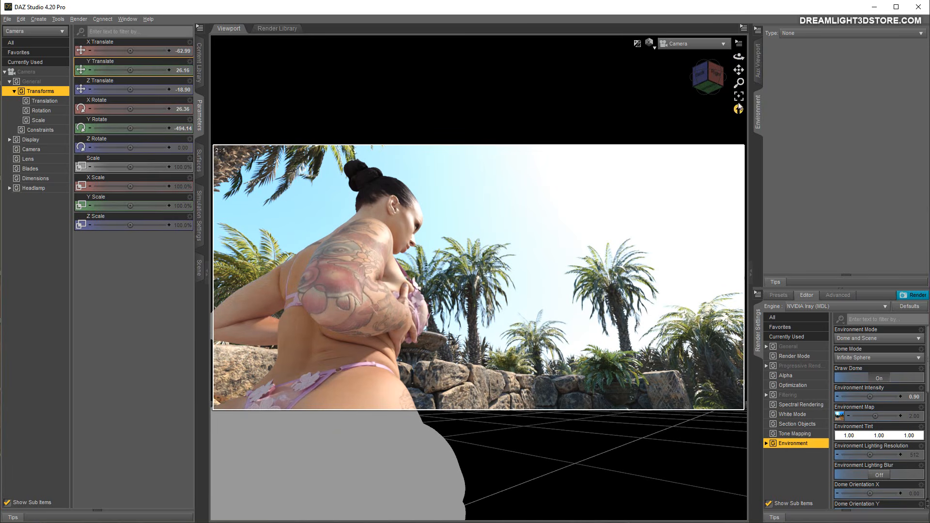
pyautogui.moveTo(739, 70); pyautogui.dragTo(739, 47)
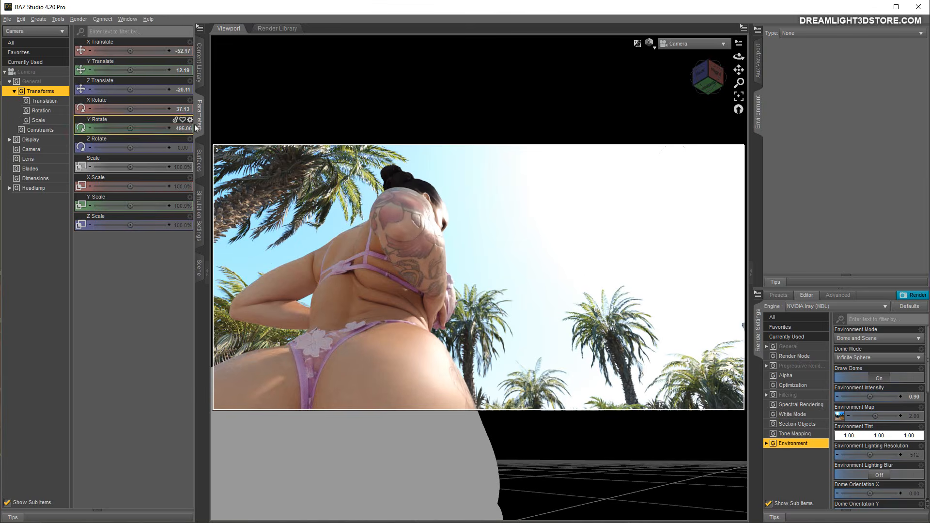
pyautogui.click(186, 71)
pyautogui.write('40')
pyautogui.press('Return')
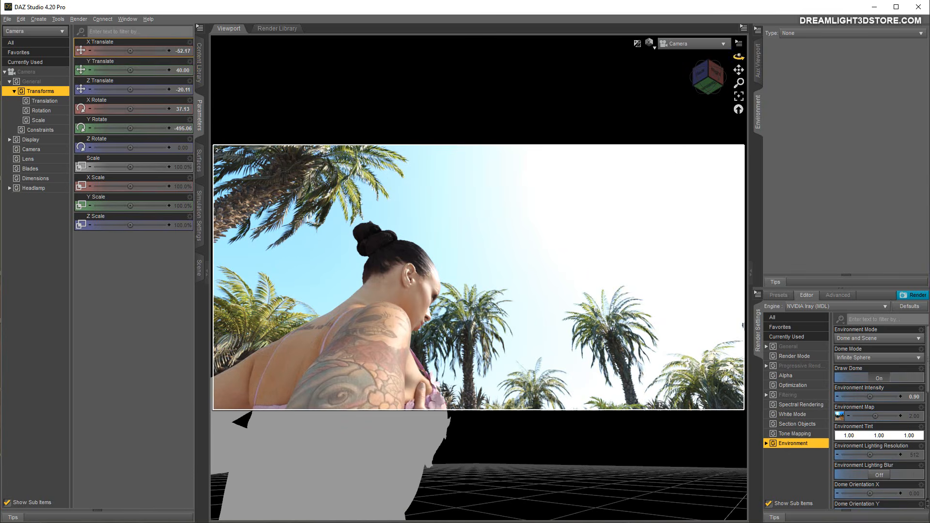
# Step: Level the camera and dolly it back to a wide poolside framing from behind, with its Y Translate set to 40
pyautogui.moveTo(739, 57); pyautogui.dragTo(740, 81)
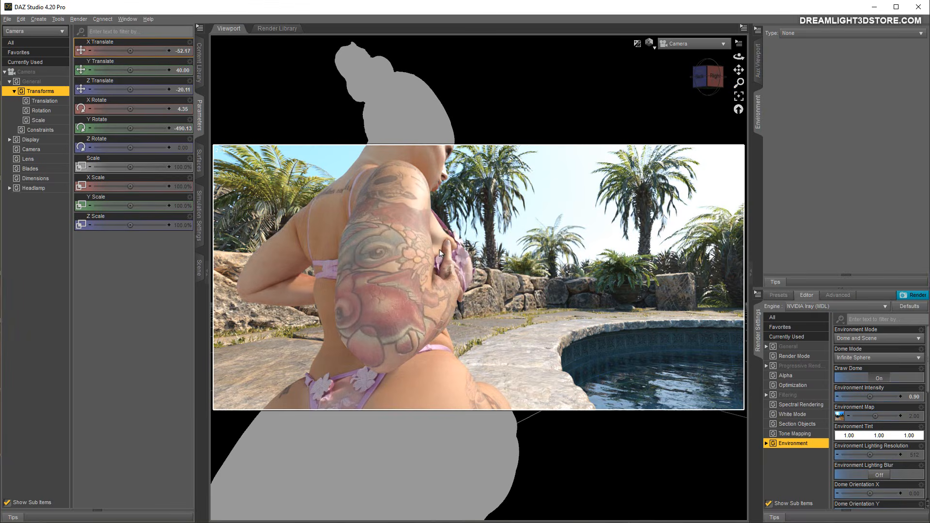
pyautogui.moveTo(739, 83); pyautogui.dragTo(740, 143)
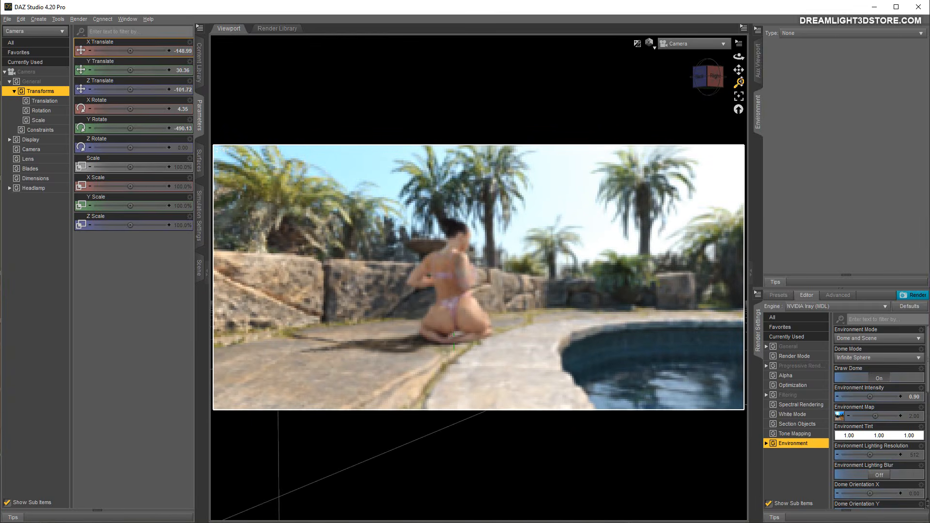
pyautogui.moveTo(739, 71); pyautogui.dragTo(717, 73)
pyautogui.press('Tab')
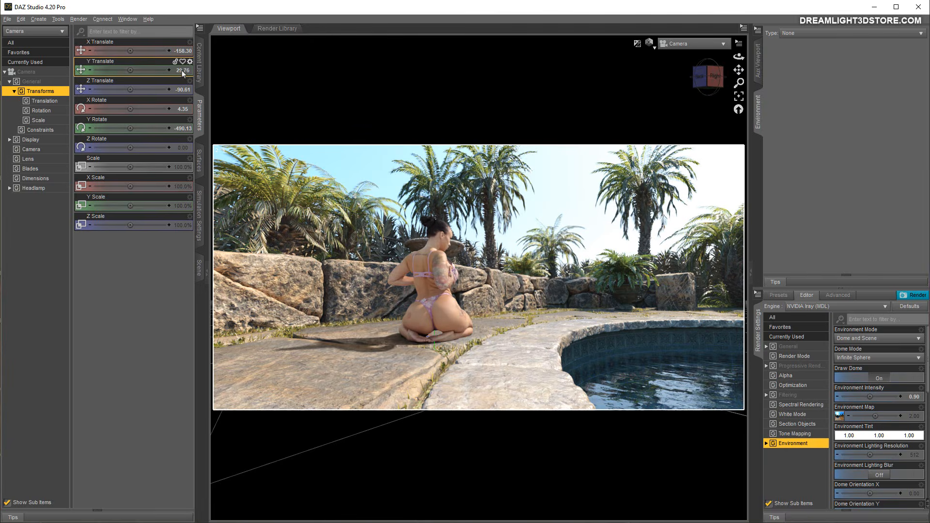
pyautogui.write('40')
pyautogui.press('Return')
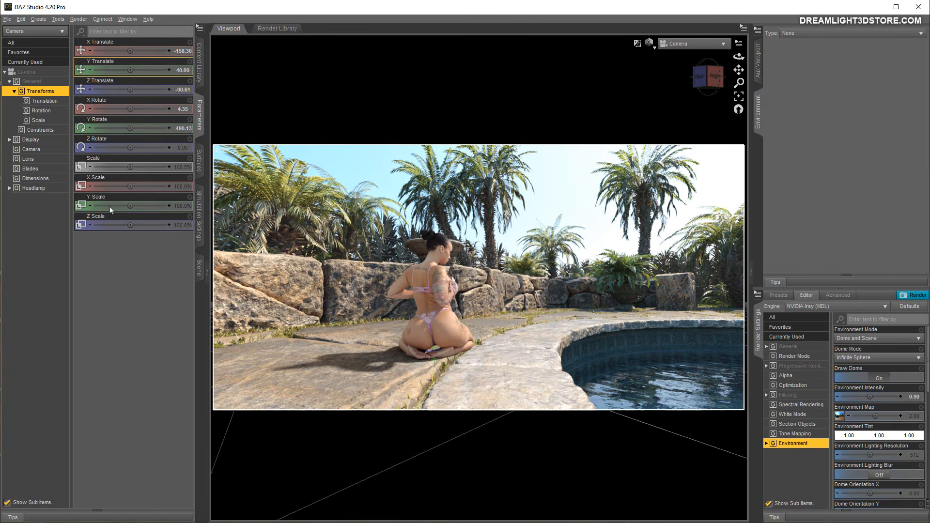
# Step: Apply the Tropical Pool HDRI 2 Sun preset and orbit the camera to a side view of the prop by the pool
pyautogui.click(198, 62)
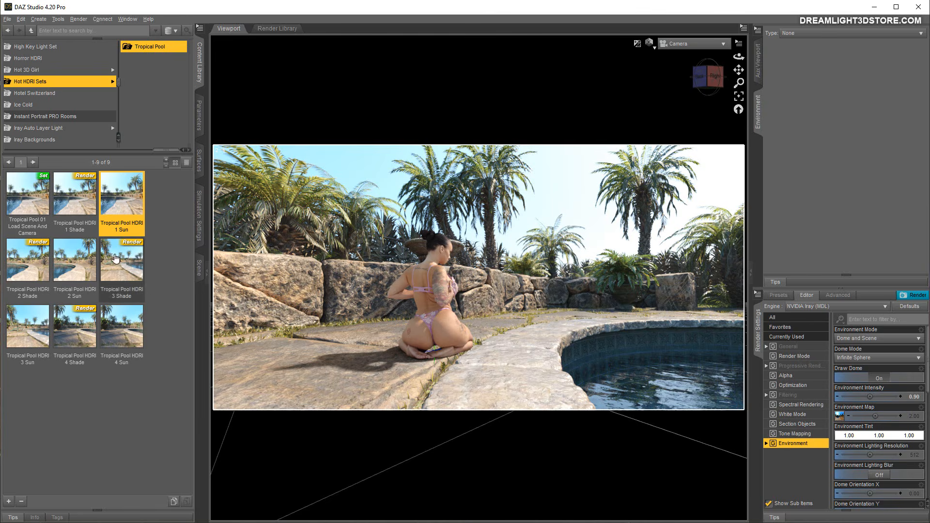
pyautogui.doubleClick(75, 265)
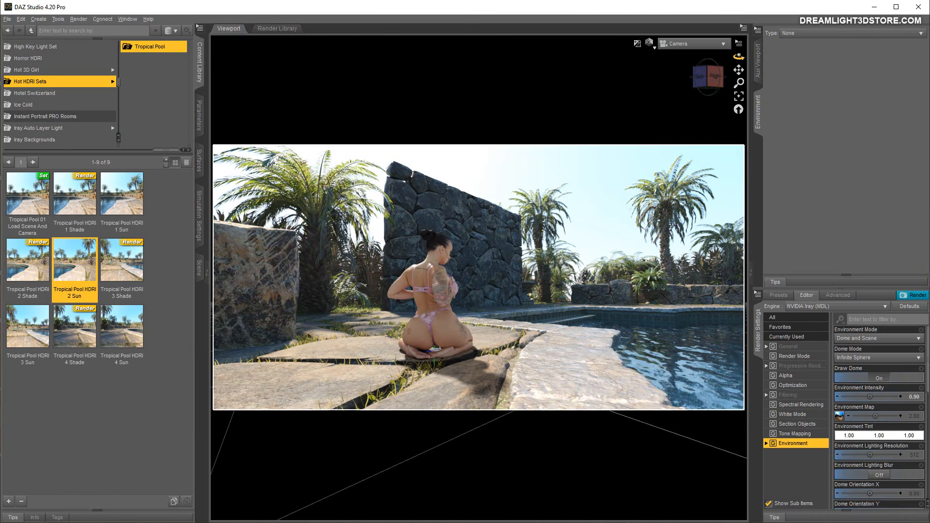
pyautogui.moveTo(739, 57); pyautogui.dragTo(542, 238)
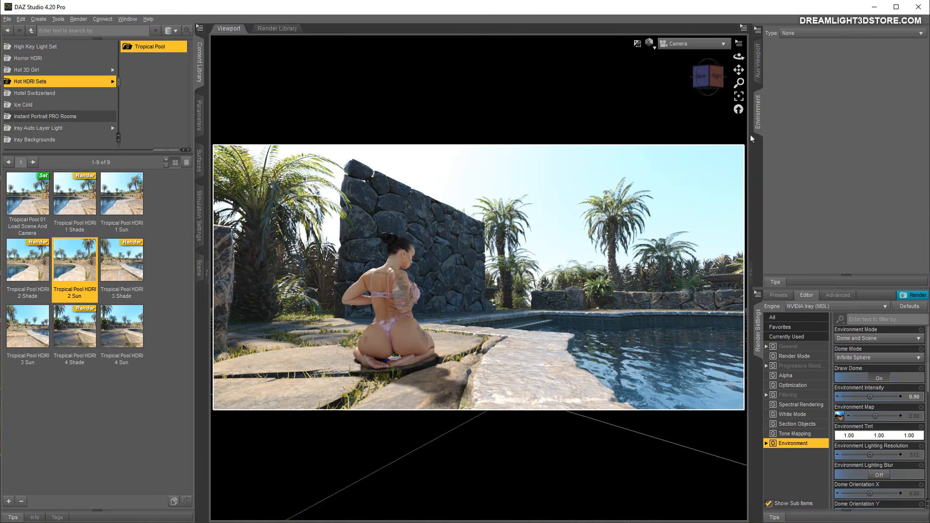
pyautogui.moveTo(739, 57); pyautogui.dragTo(721, 87)
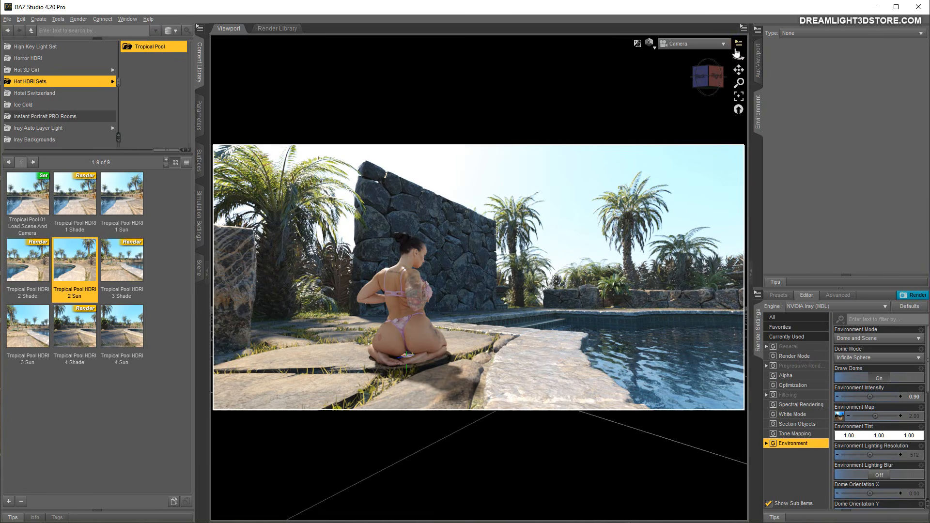
pyautogui.moveTo(743, 58); pyautogui.dragTo(828, 58)
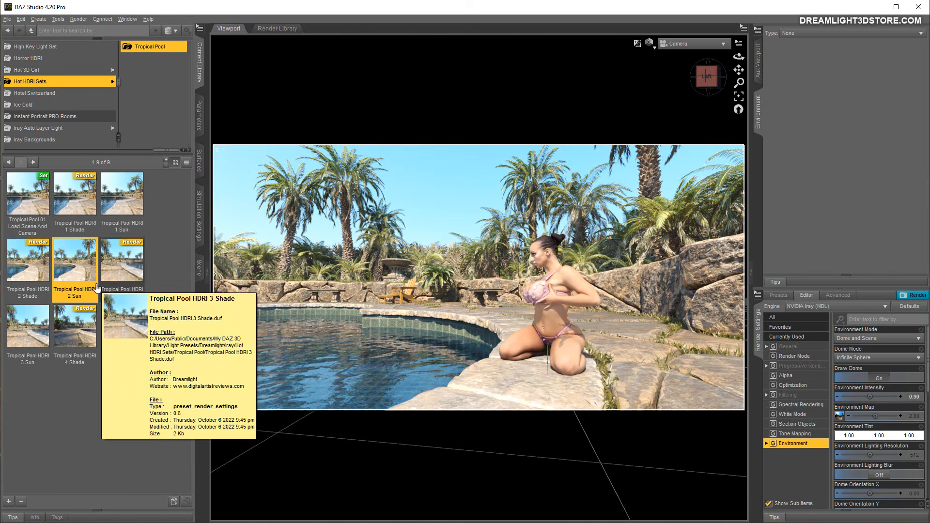
# Step: Apply the Tropical Pool HDRI 3 Sun preset and set the camera's Y Translate to 40
pyautogui.click(26, 331)
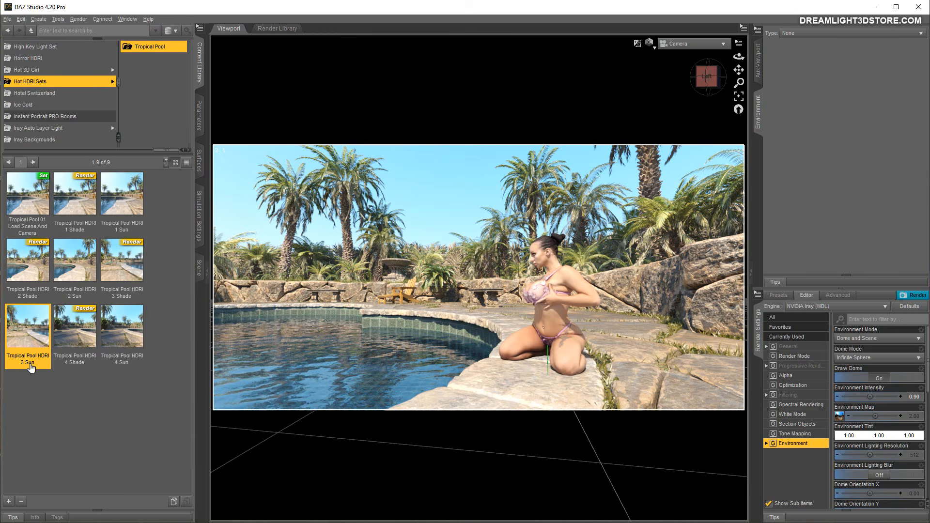
pyautogui.doubleClick(31, 338)
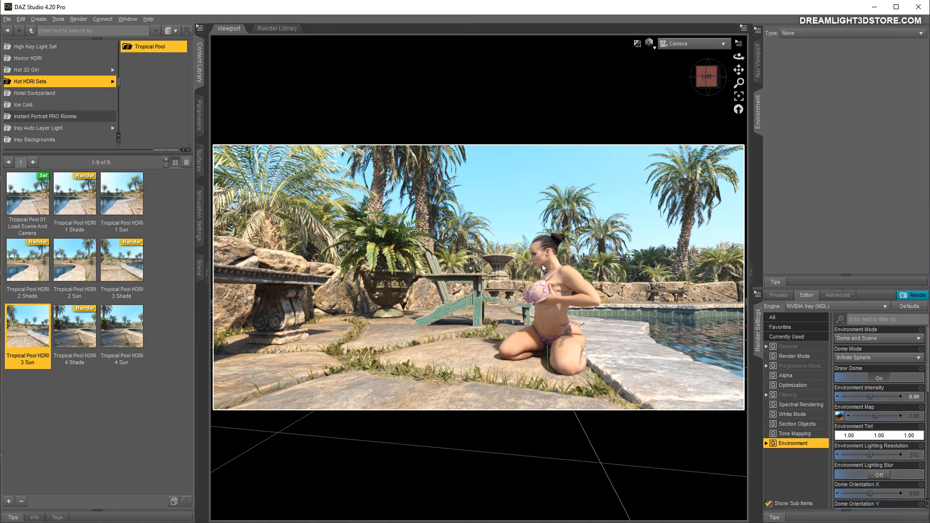
pyautogui.click(199, 267)
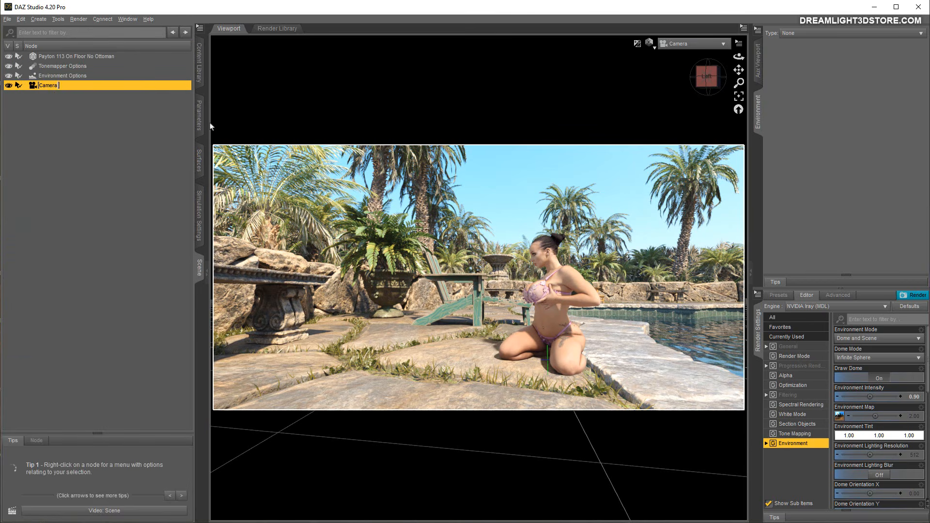
pyautogui.click(199, 116)
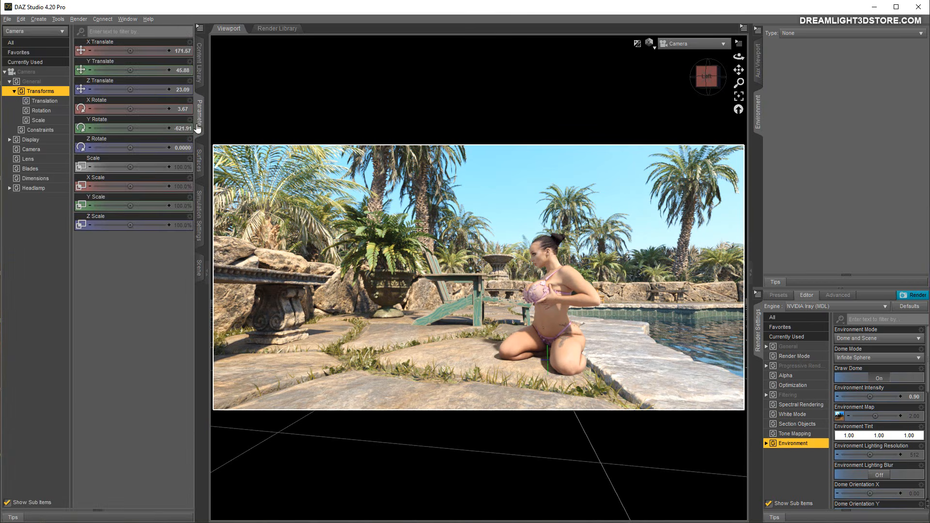
pyautogui.click(180, 74)
pyautogui.write('40')
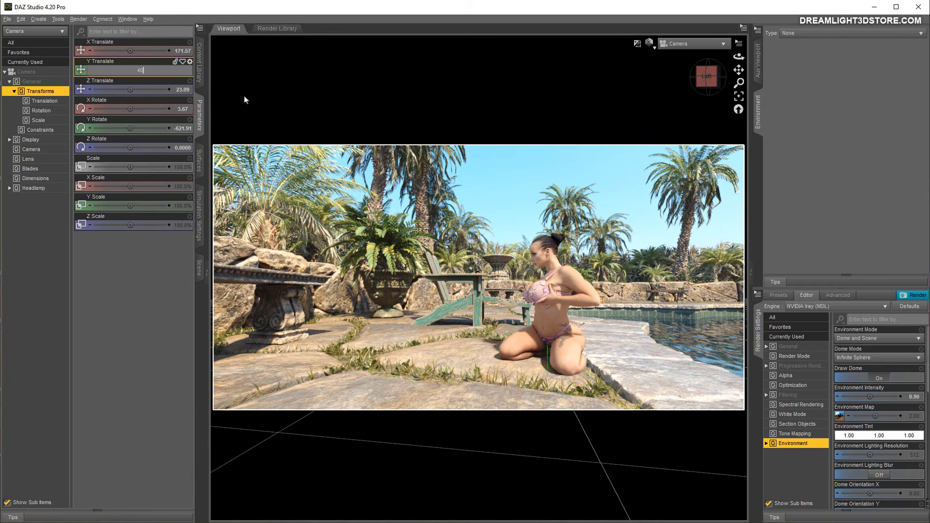
pyautogui.press('Return')
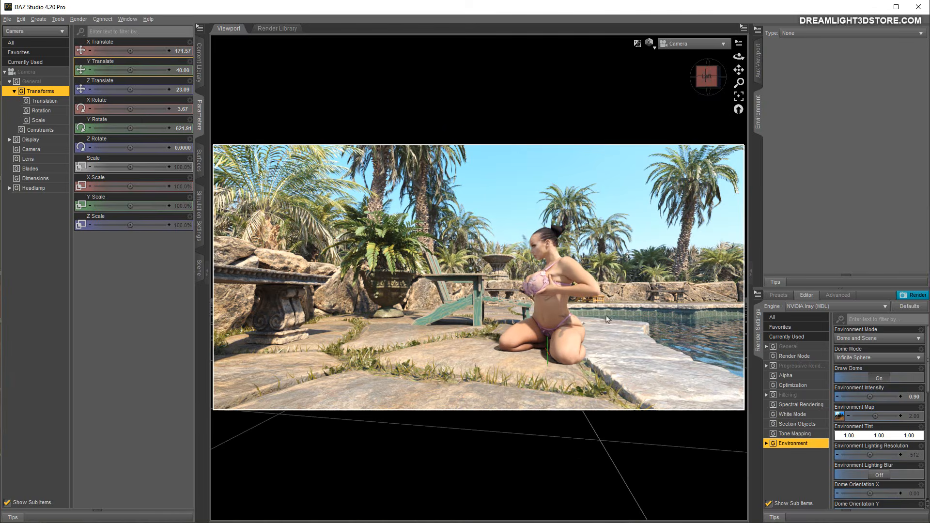
# Step: Pan the camera, set its Y Translate back to 40, and orbit it to frame the prop beside the pool
pyautogui.moveTo(739, 69); pyautogui.dragTo(733, 102)
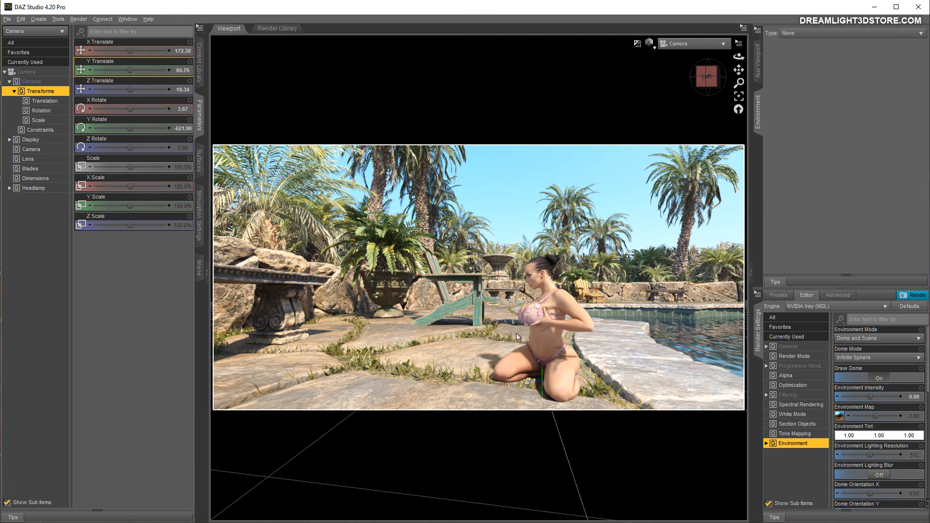
pyautogui.click(181, 74)
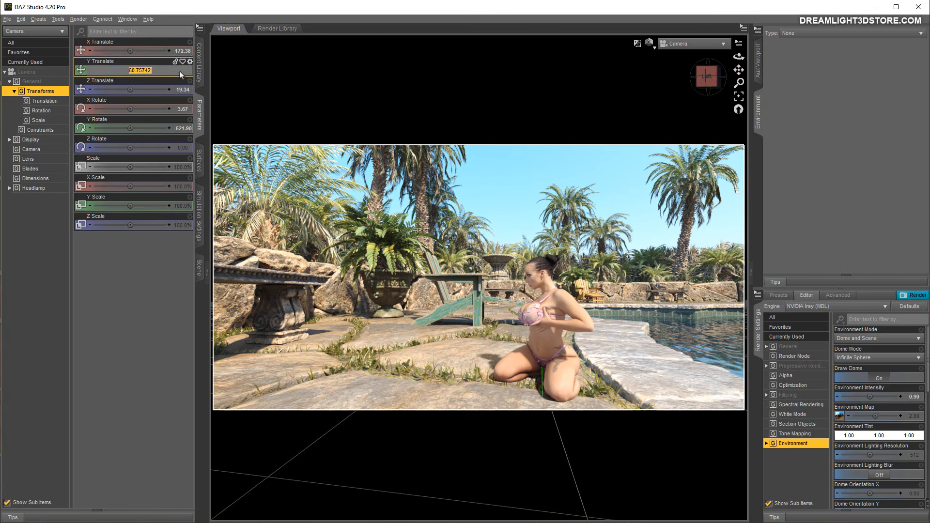
pyautogui.write('40')
pyautogui.press('Return')
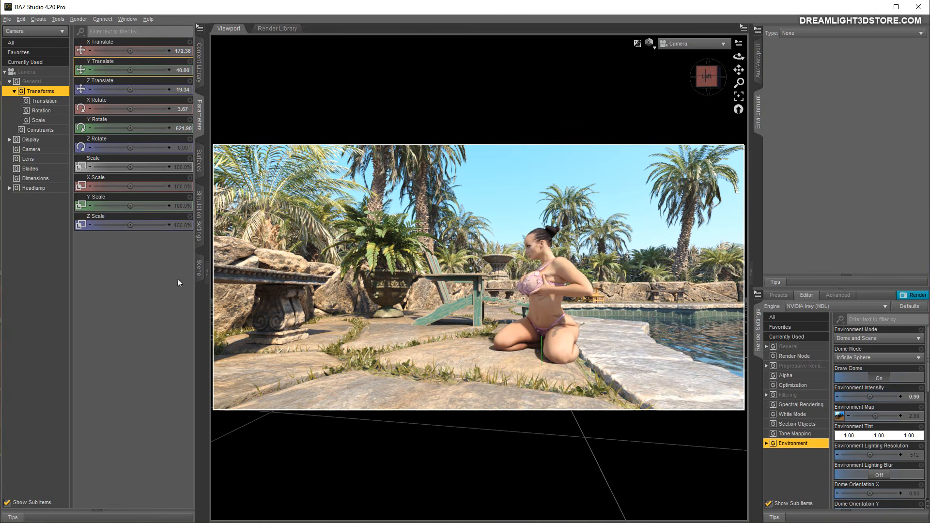
pyautogui.moveTo(738, 56); pyautogui.dragTo(770, 58)
pyautogui.moveTo(738, 57)
pyautogui.mouseDown(button='right')
pyautogui.moveTo(739, 109)
pyautogui.moveTo(739, 66)
pyautogui.mouseUp(button='right')
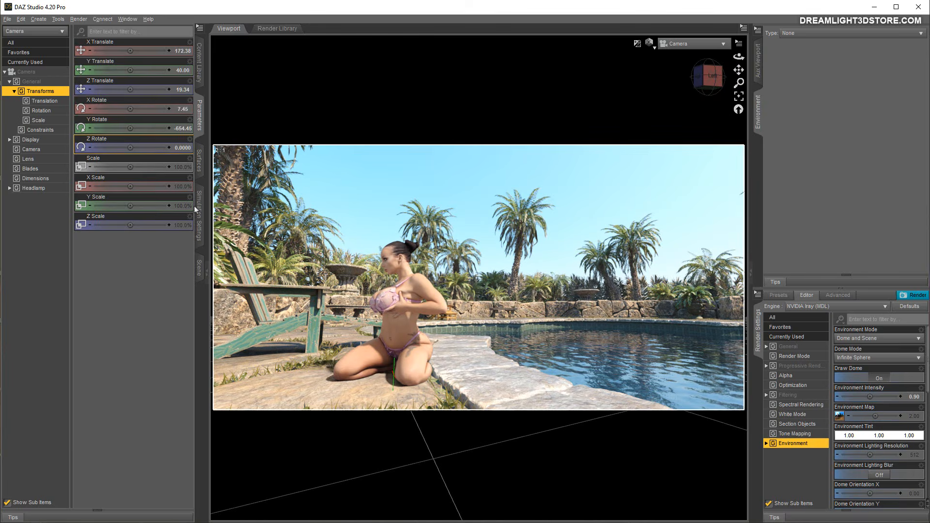
# Step: Rotate the Payton 113 On Floor No Ottoman prop to a Y Rotate of 45, and further to 90
pyautogui.click(199, 268)
pyautogui.click(56, 56)
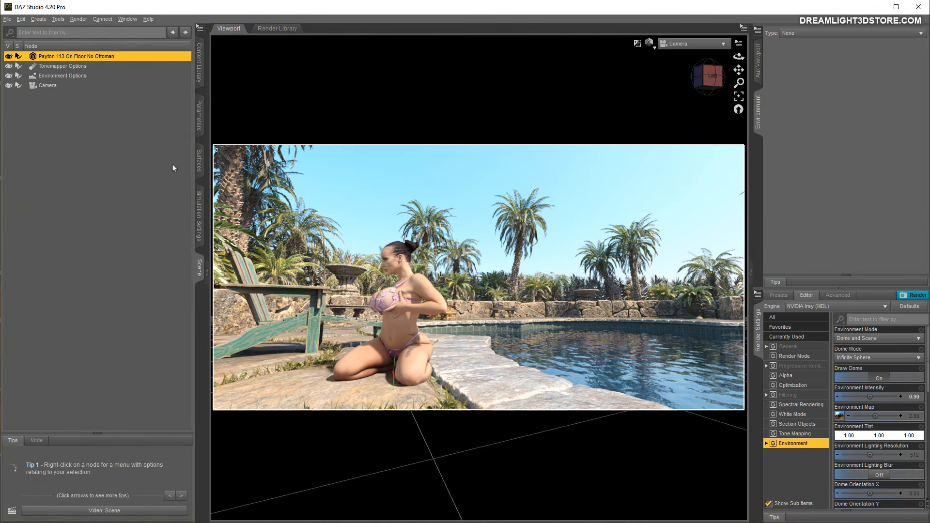
pyautogui.click(199, 117)
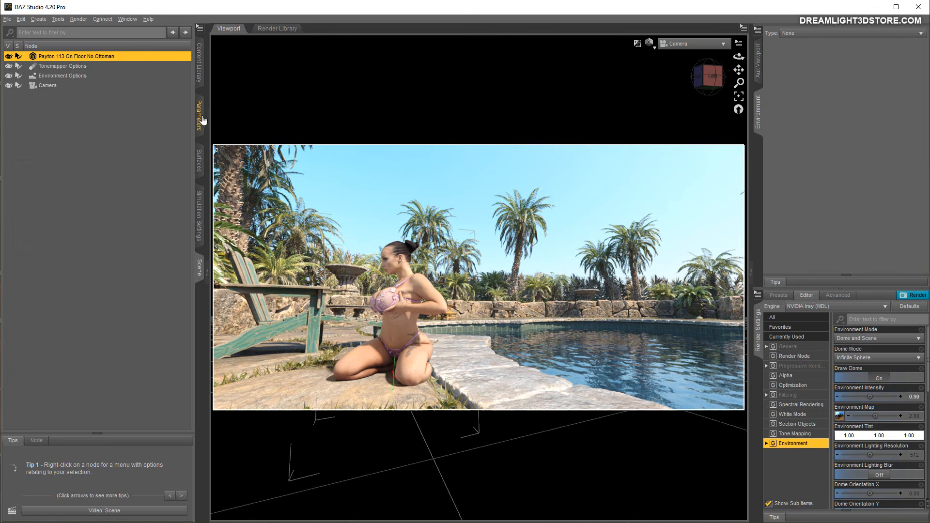
pyautogui.click(181, 129)
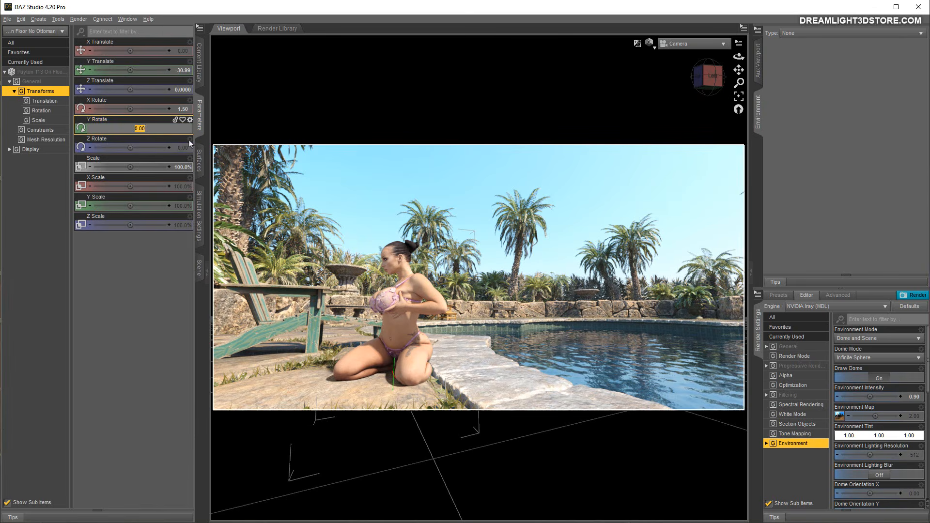
pyautogui.press('Return')
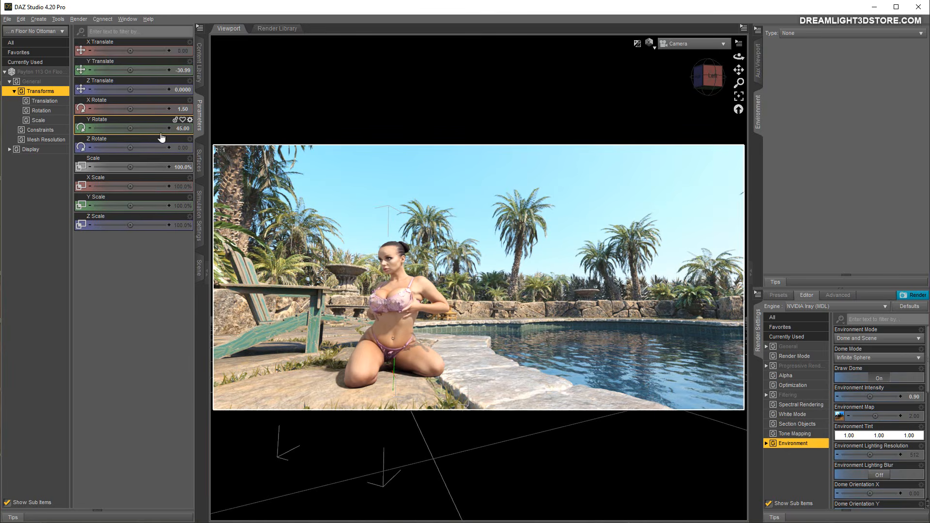
pyautogui.click(180, 129)
pyautogui.press('Return')
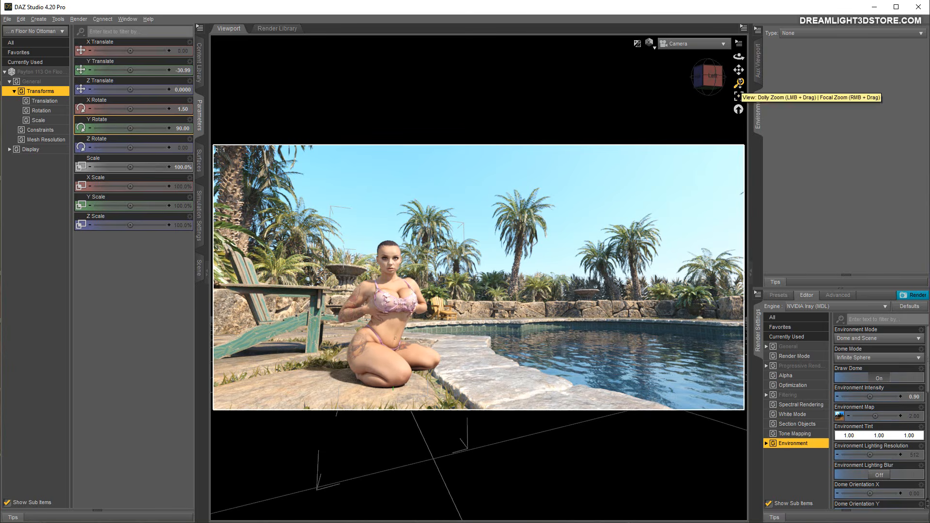
# Step: Dolly, pan and orbit the camera into a low-angle upper-body close-up of the prop against the palms and sky
pyautogui.moveTo(738, 84); pyautogui.dragTo(739, 104)
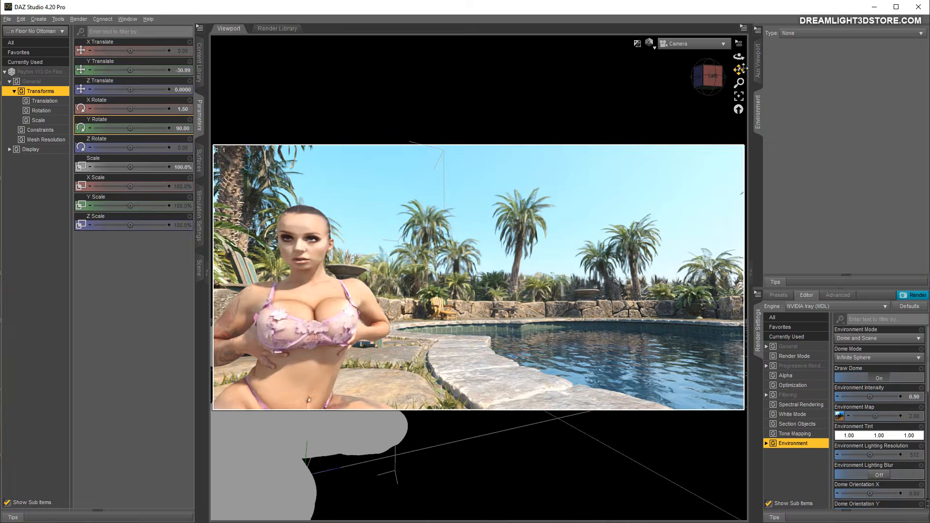
pyautogui.moveTo(742, 70); pyautogui.dragTo(739, 103)
pyautogui.moveTo(739, 57); pyautogui.dragTo(733, 52)
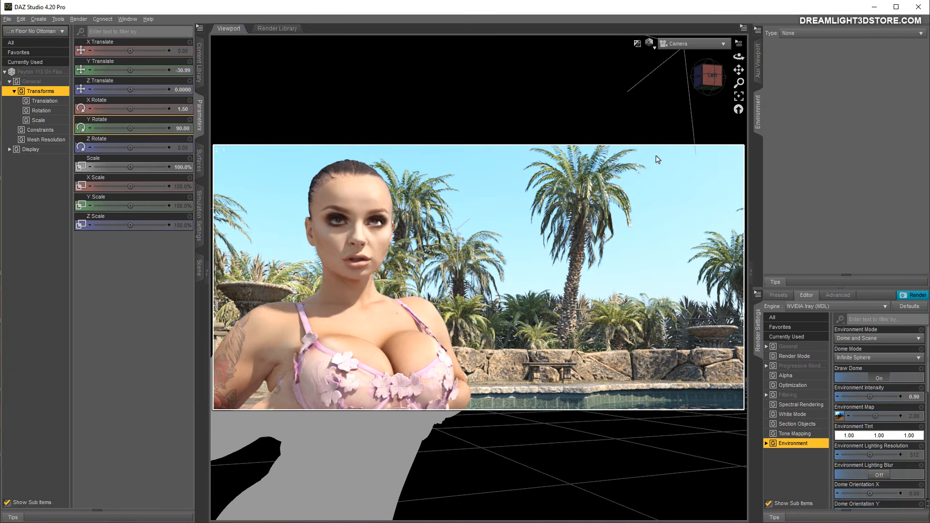
pyautogui.moveTo(738, 70); pyautogui.dragTo(739, 49)
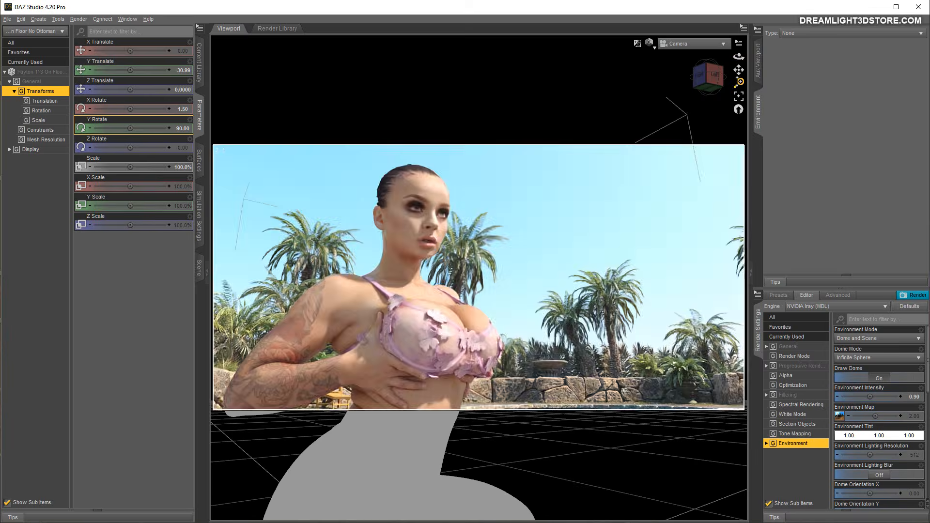
pyautogui.moveTo(739, 83)
pyautogui.mouseDown()
pyautogui.moveTo(739, 92)
pyautogui.moveTo(736, 83)
pyautogui.mouseUp()
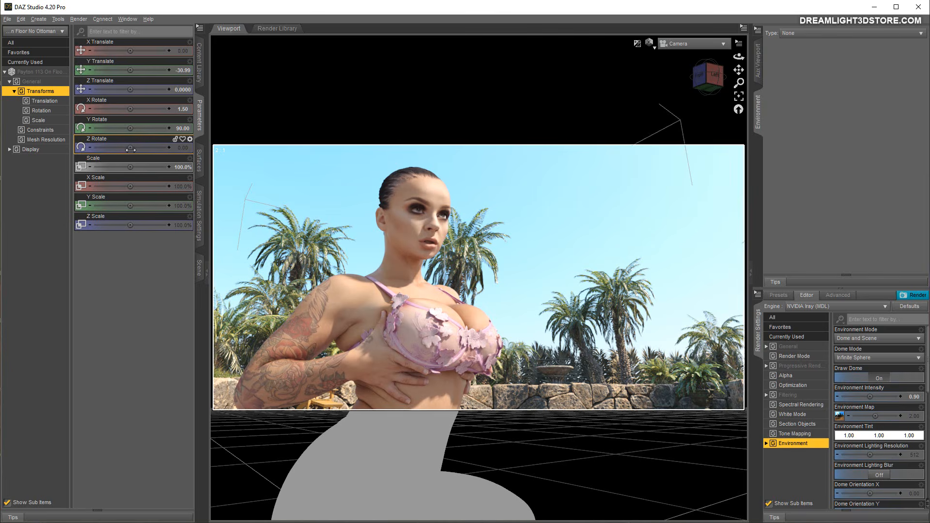
# Step: Try tilting the prop to a Z Rotate of about 8.6, and undo the rotation
pyautogui.moveTo(131, 149); pyautogui.dragTo(140, 151)
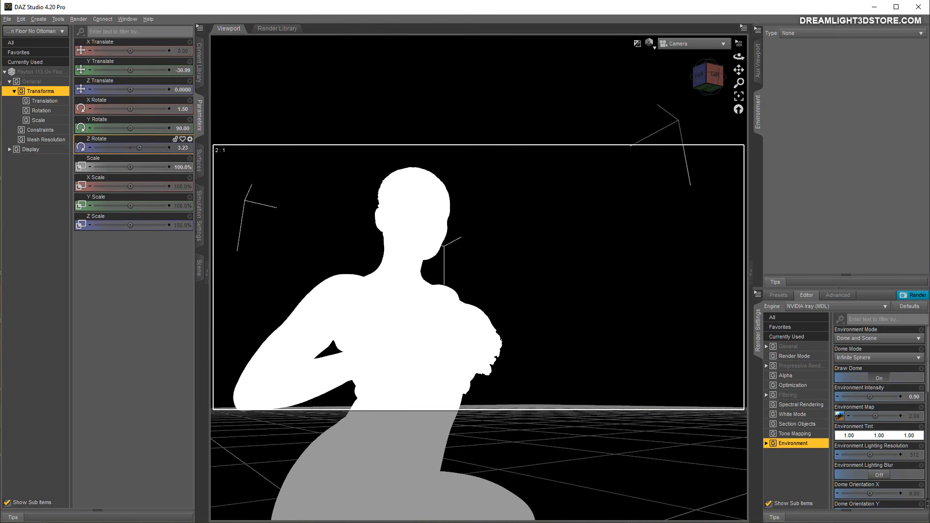
pyautogui.moveTo(140, 150); pyautogui.dragTo(155, 151)
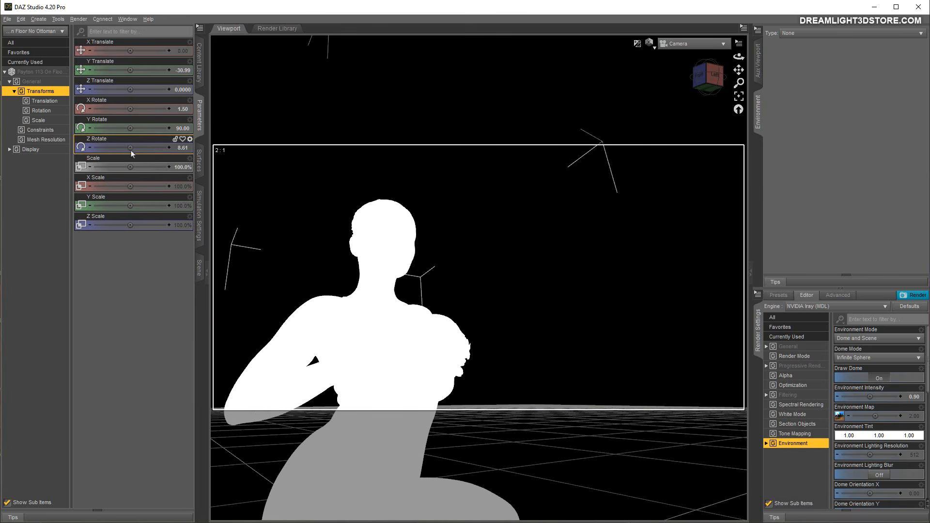
pyautogui.click(23, 19)
pyautogui.click(46, 31)
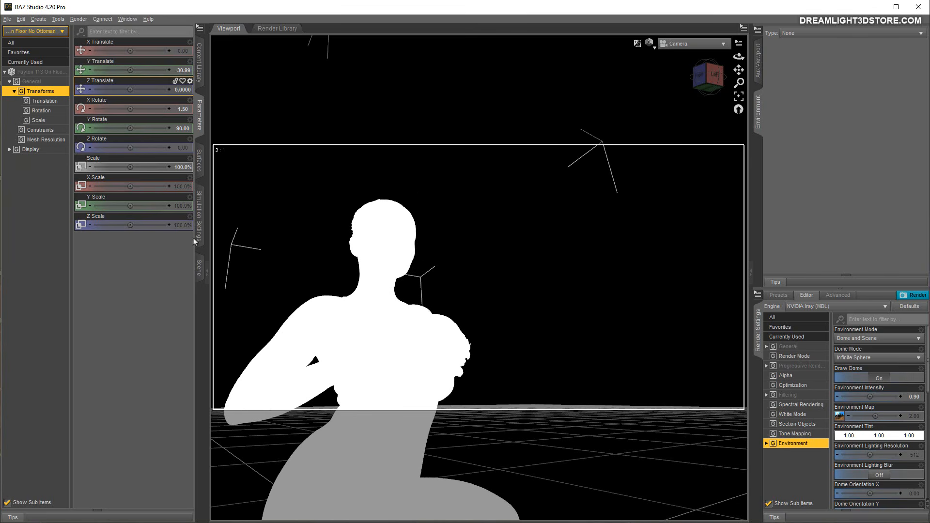
# Step: Roll the camera to a Z Rotate of about -18 and reframe it as a tilted upper-body shot with the pool behind
pyautogui.click(199, 268)
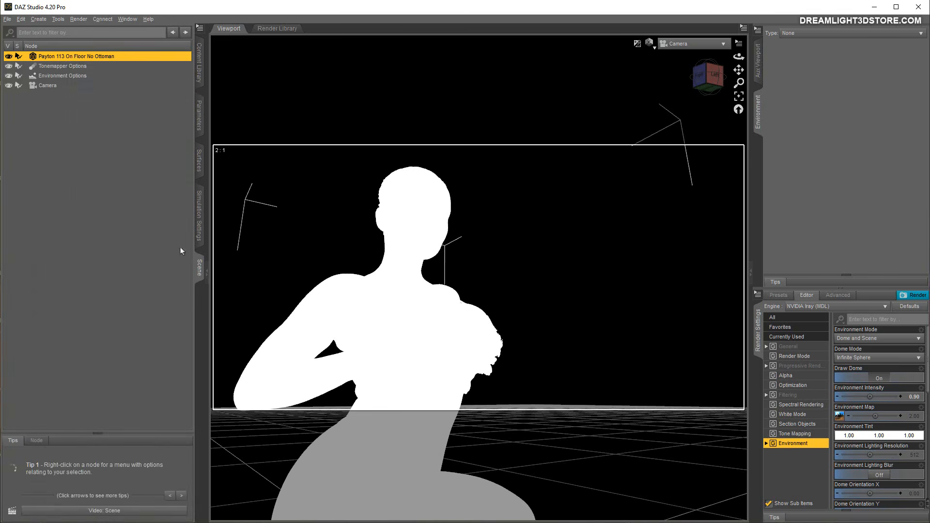
pyautogui.click(49, 86)
pyautogui.click(199, 116)
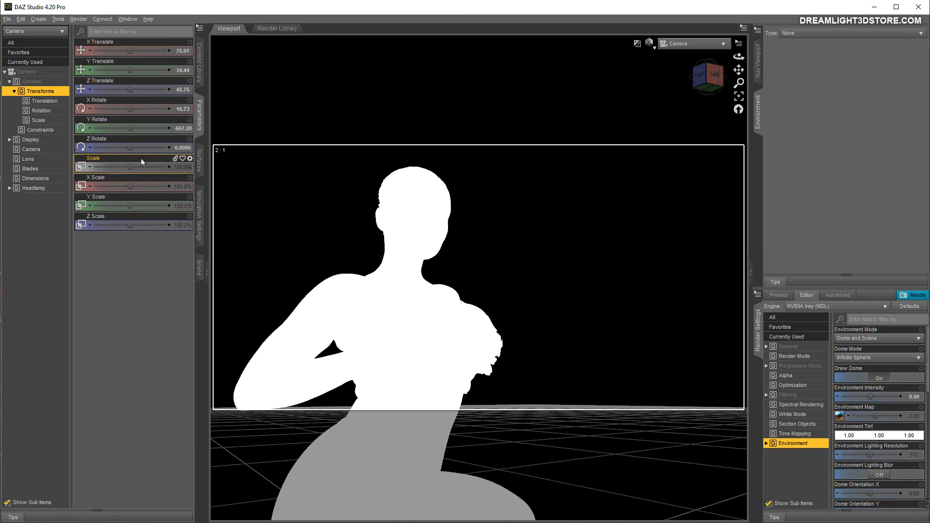
pyautogui.moveTo(130, 147); pyautogui.dragTo(110, 147)
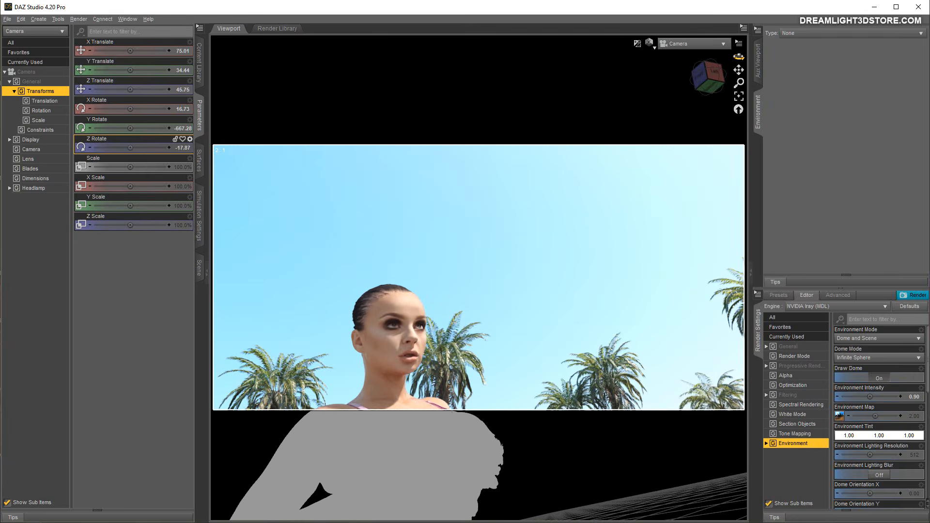
pyautogui.moveTo(739, 57); pyautogui.dragTo(739, 82)
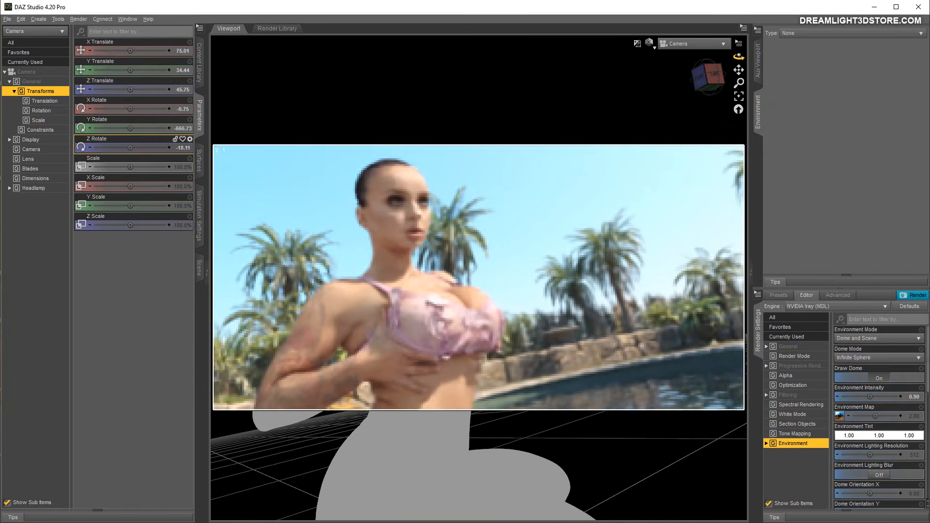
pyautogui.moveTo(738, 83); pyautogui.dragTo(733, 79, button='right')
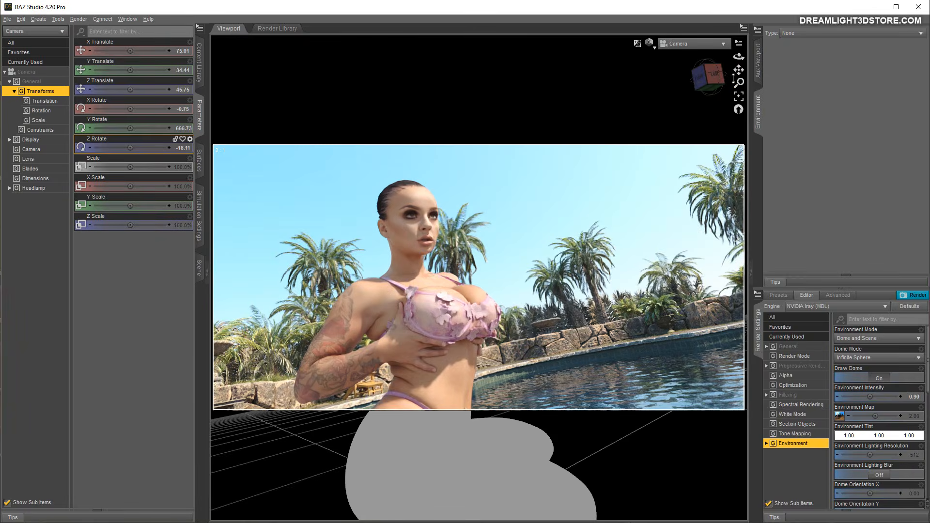
pyautogui.moveTo(739, 57)
pyautogui.mouseDown()
pyautogui.moveTo(739, 88)
pyautogui.moveTo(743, 60)
pyautogui.mouseUp()
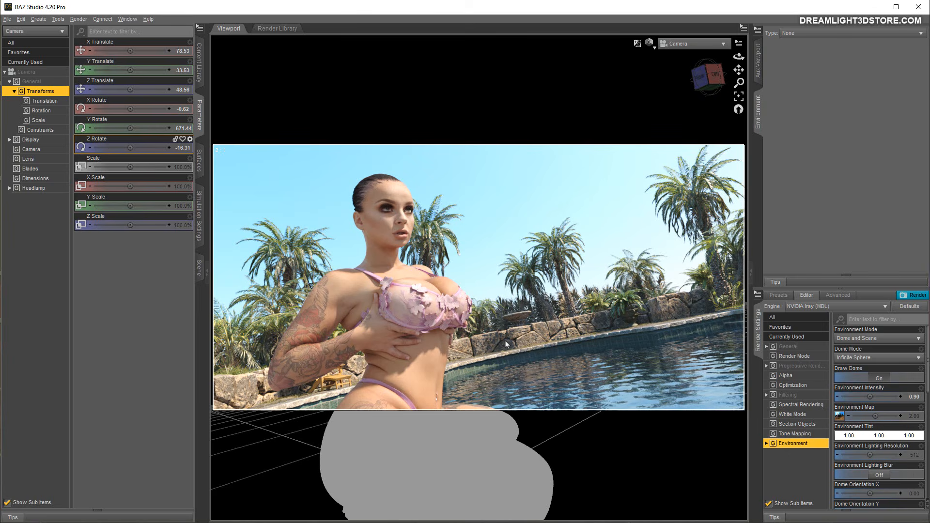
# Step: Turn on Depth of Field for the camera
pyautogui.click(199, 268)
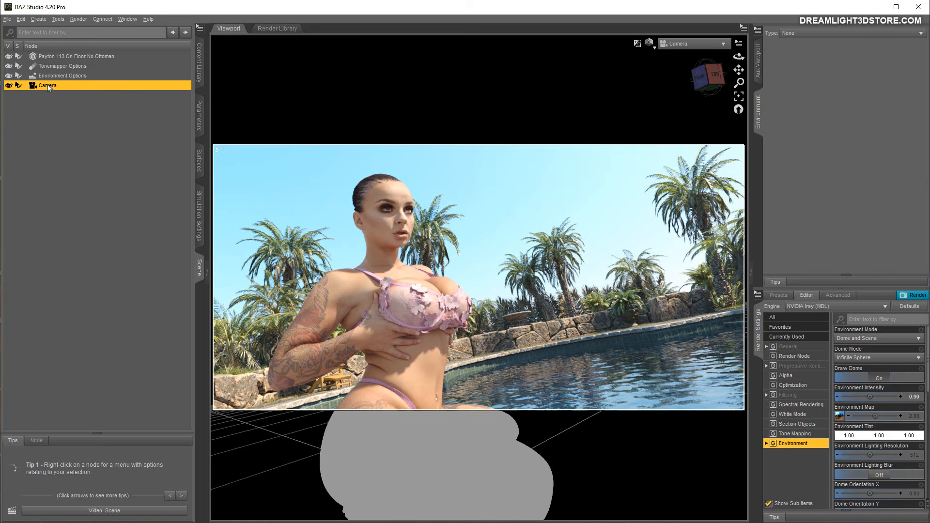
pyautogui.click(197, 125)
pyautogui.click(27, 149)
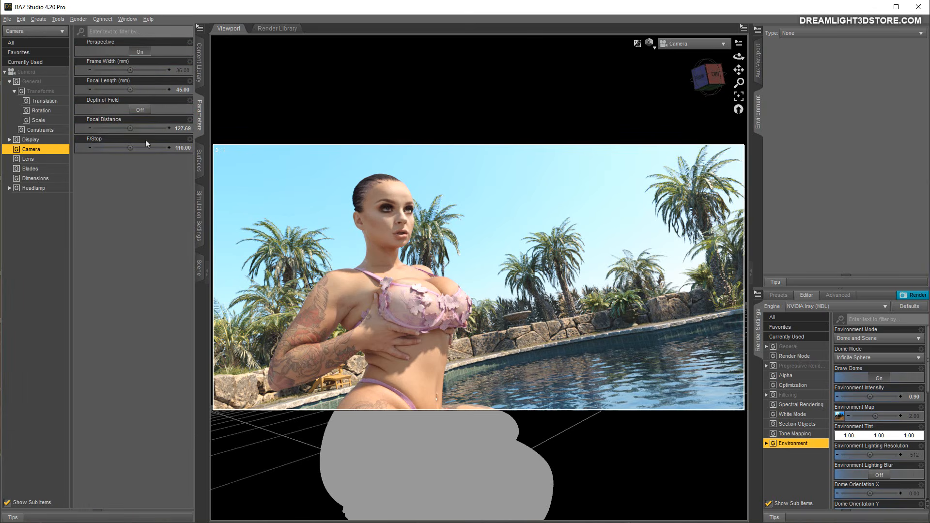
pyautogui.click(140, 110)
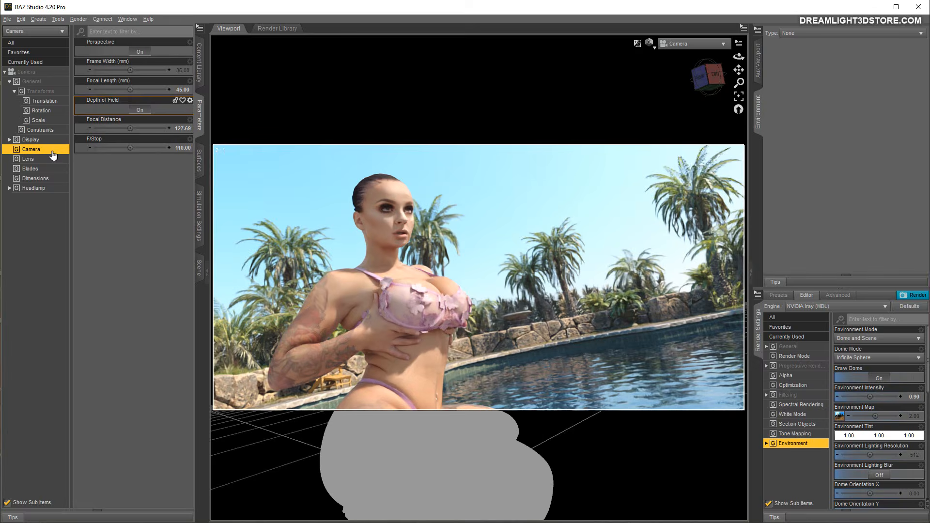
# Step: Show the focal plane from above in a secondary perspective view and reduce the camera's Focal Distance to about 87.5
pyautogui.click(758, 62)
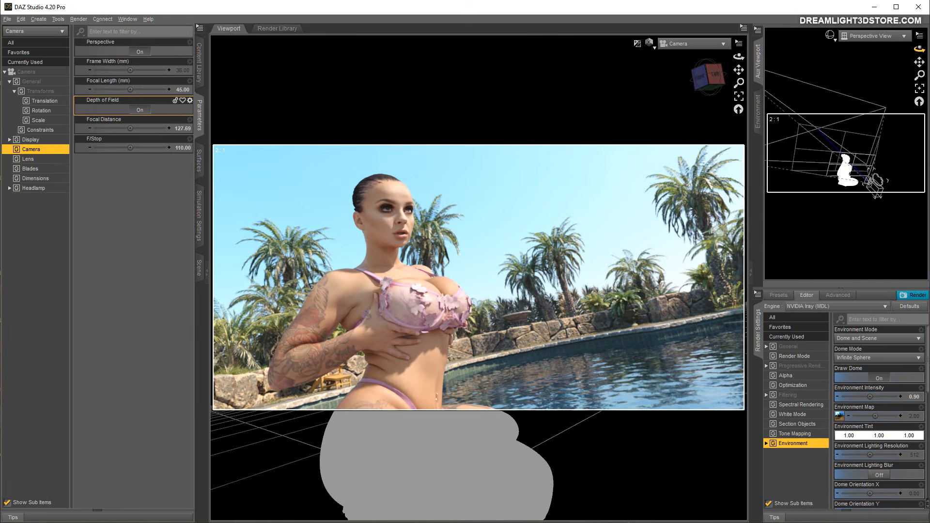
pyautogui.moveTo(920, 49)
pyautogui.mouseDown()
pyautogui.moveTo(905, 84)
pyautogui.moveTo(919, 62)
pyautogui.moveTo(893, 62)
pyautogui.moveTo(920, 71)
pyautogui.moveTo(919, 53)
pyautogui.moveTo(929, 67)
pyautogui.moveTo(921, 44)
pyautogui.mouseUp()
pyautogui.moveTo(130, 128); pyautogui.dragTo(110, 129)
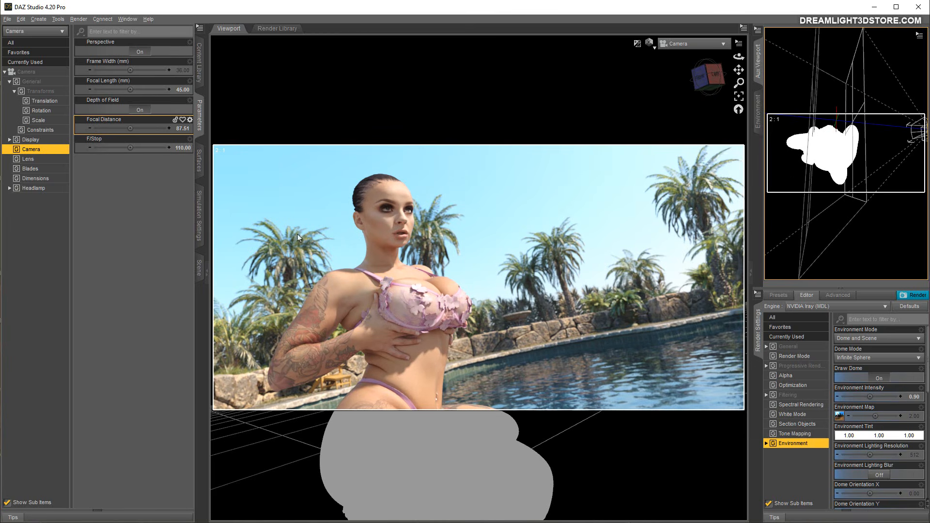
# Step: Set the camera's F/Stop to 22, and lower it further to 10 to blur the HDRI background more
pyautogui.doubleClick(183, 147)
pyautogui.write('22')
pyautogui.press('Return')
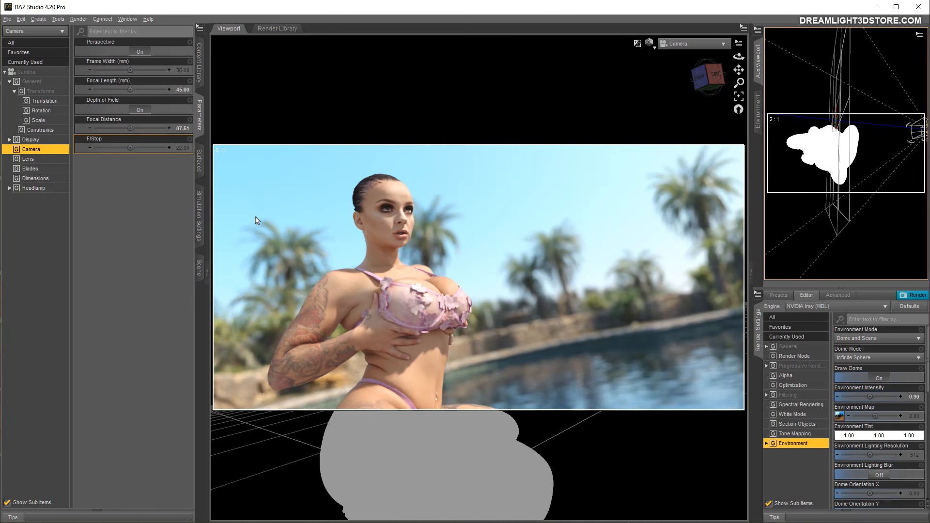
pyautogui.doubleClick(182, 149)
pyautogui.write('10')
pyautogui.press('Return')
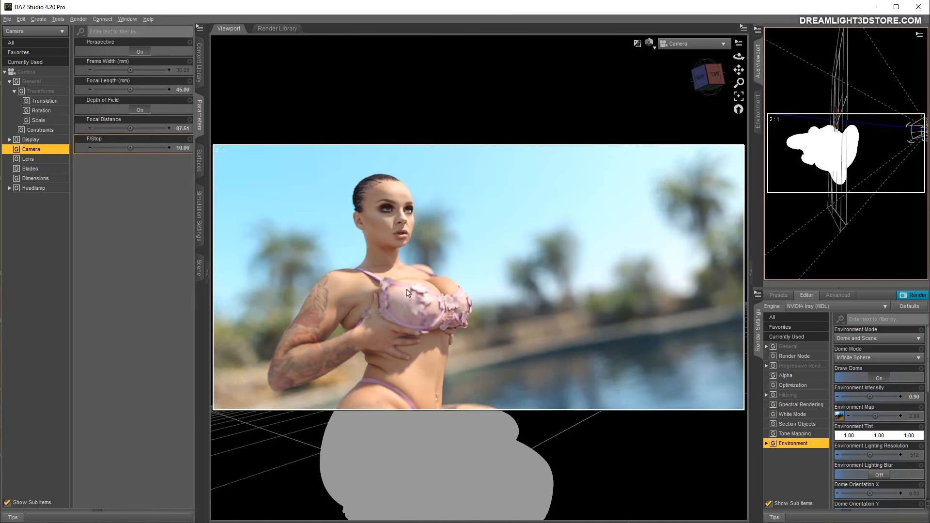
# Step: Reduce the camera's Focal Distance to about 86.25 and set the F/Stop to 22 to soften the background blur
pyautogui.moveTo(130, 128)
pyautogui.mouseDown()
pyautogui.moveTo(119, 128)
pyautogui.moveTo(131, 128)
pyautogui.mouseUp()
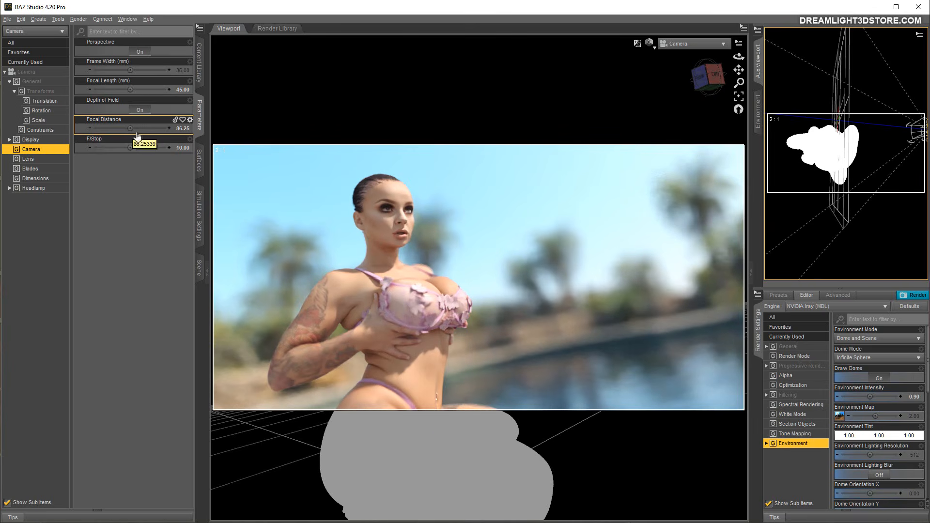
pyautogui.click(183, 147)
pyautogui.write('22')
pyautogui.press('Return')
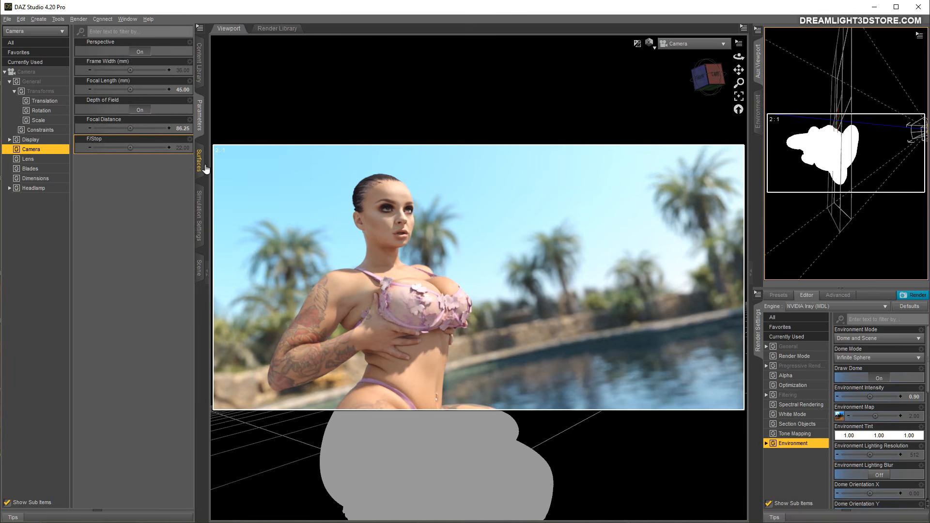
# Step: Raise the camera's F/Stop to 50 to sharpen the background, and settle on 40
pyautogui.click(180, 148)
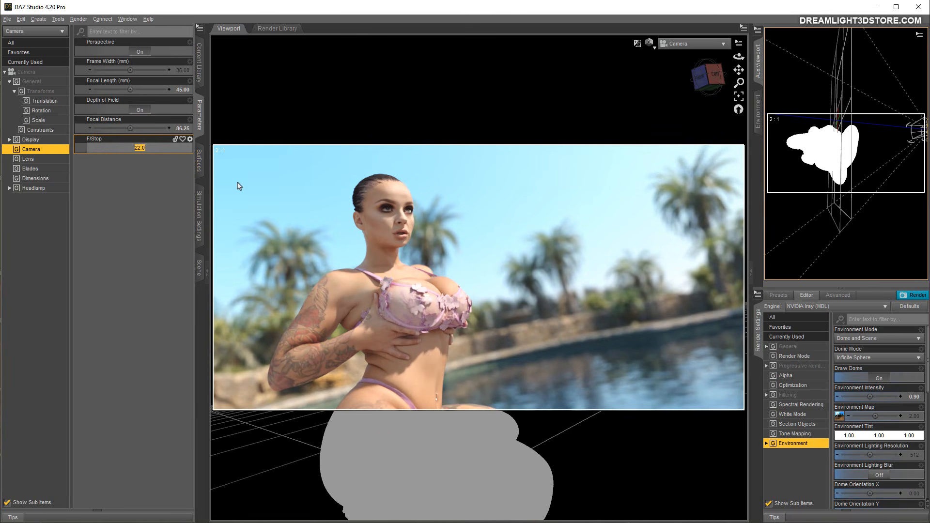
pyautogui.press('Return')
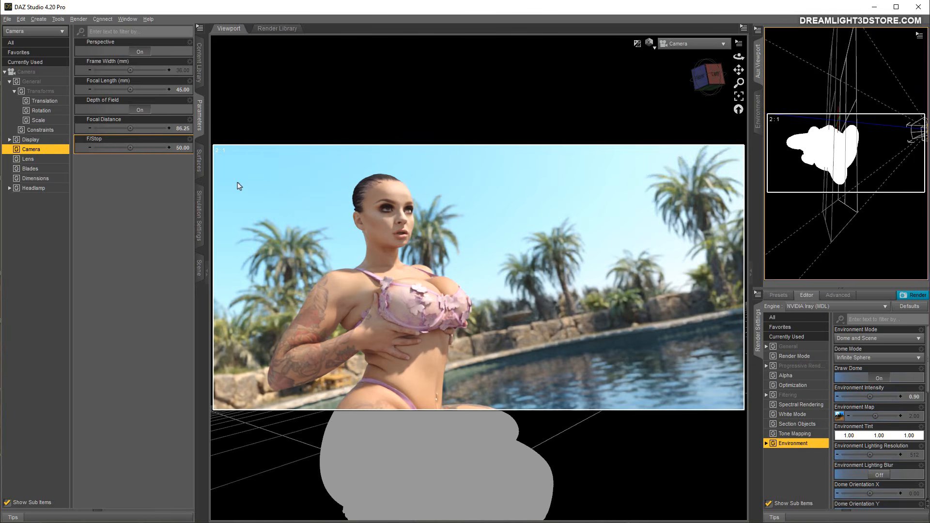
pyautogui.click(182, 148)
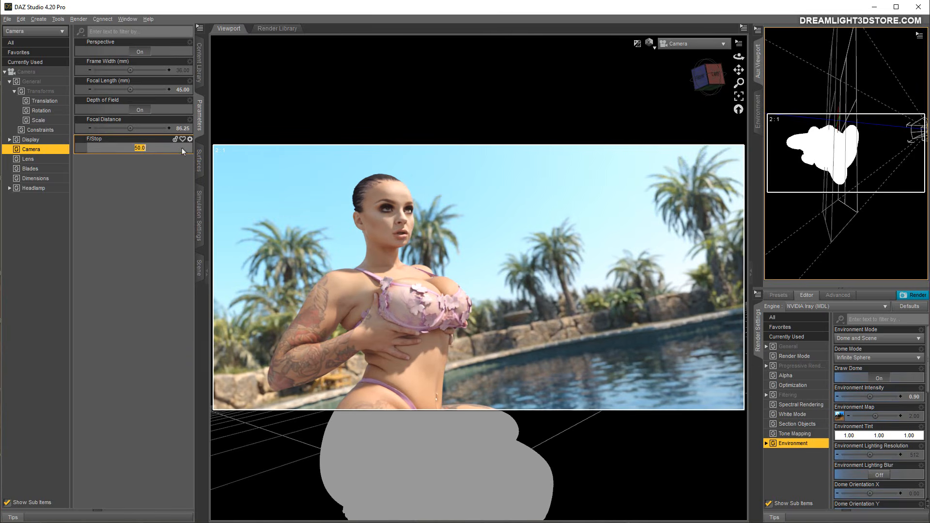
pyautogui.write('40')
pyautogui.press('Return')
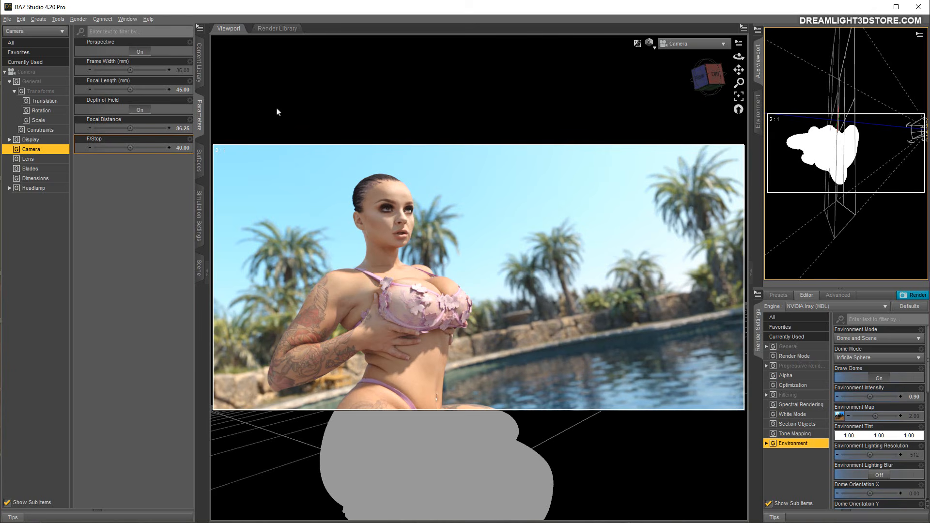
# Step: Load the Tropical Pool HDRI 4 Sun preset, and turn off the camera's Depth of Field
pyautogui.click(199, 62)
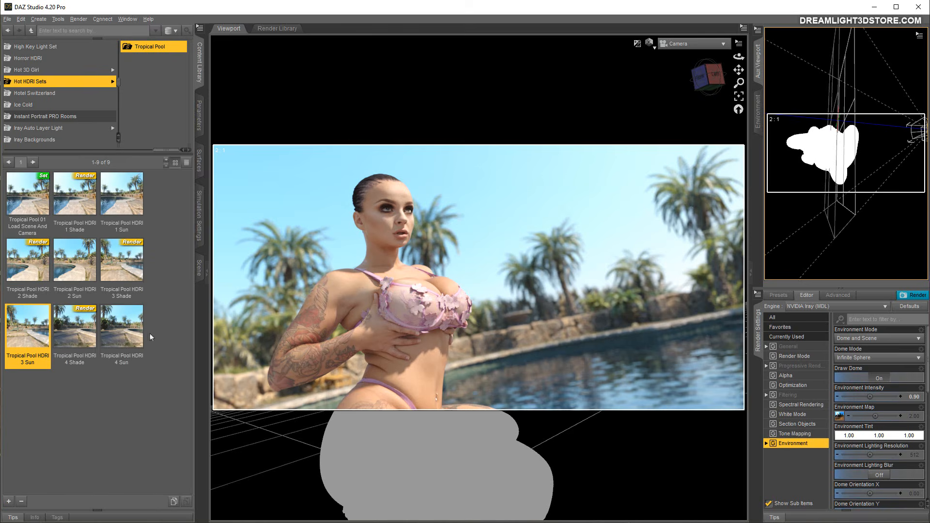
pyautogui.click(121, 330)
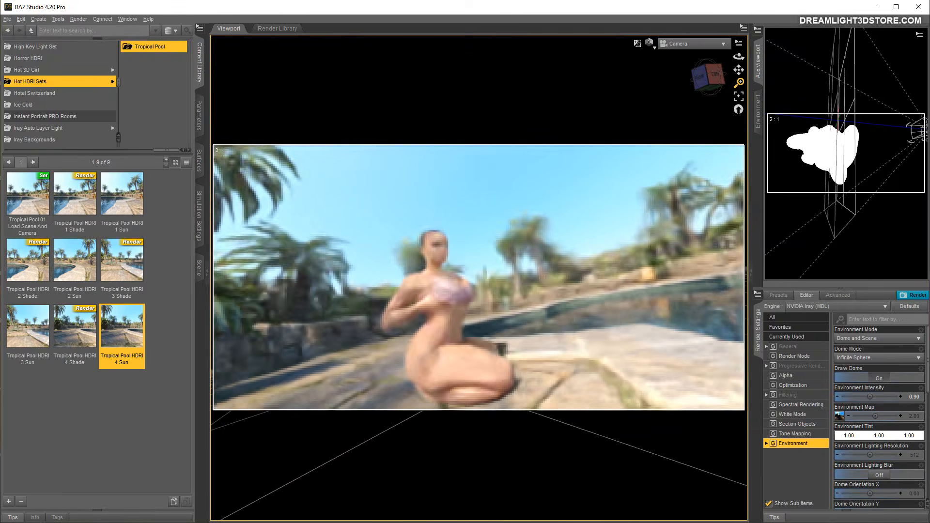
pyautogui.click(199, 267)
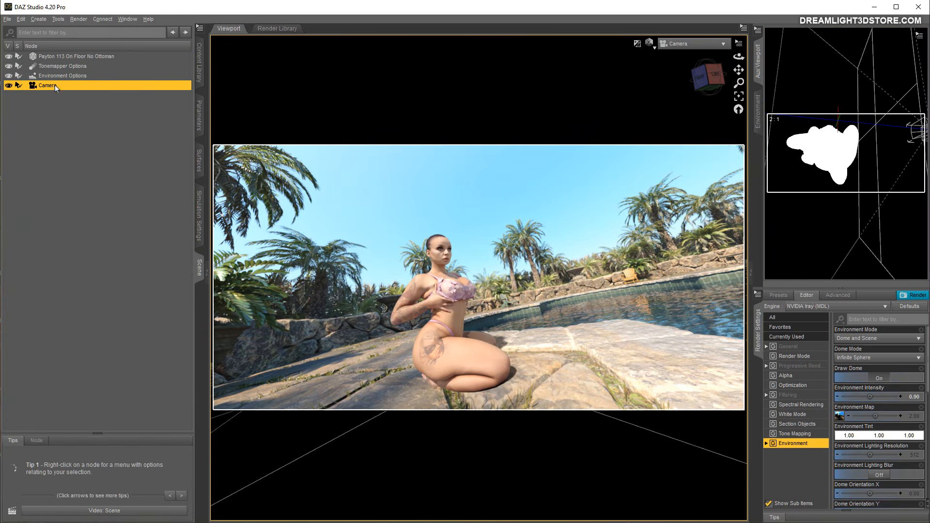
pyautogui.click(199, 115)
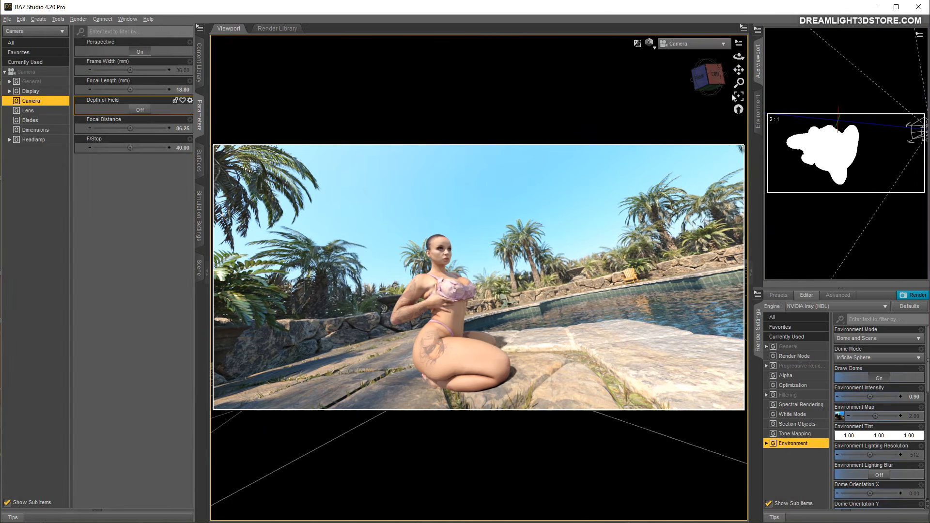
# Step: Reframe the camera closer on the kneeling figure with a Focal Length of about 26, and reset its Z Rotate to 0
pyautogui.moveTo(739, 71); pyautogui.dragTo(652, 55)
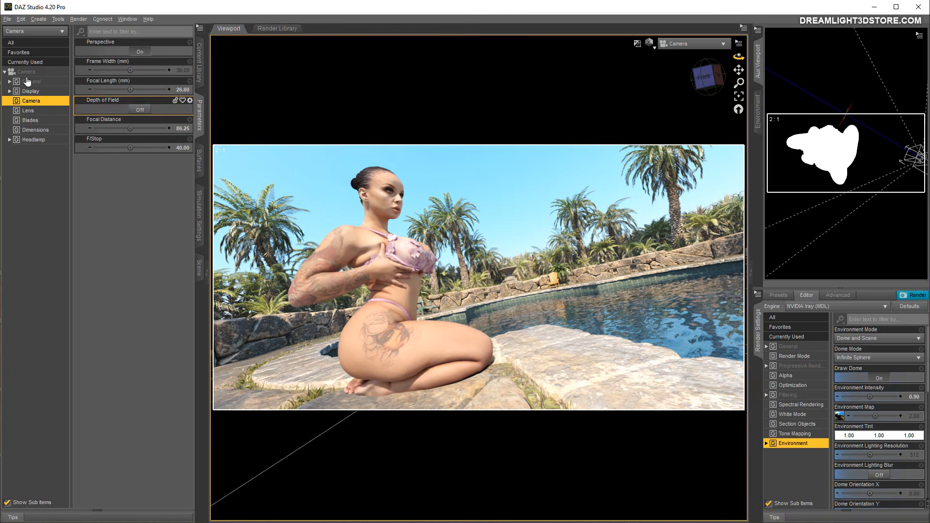
pyautogui.click(26, 72)
pyautogui.click(180, 148)
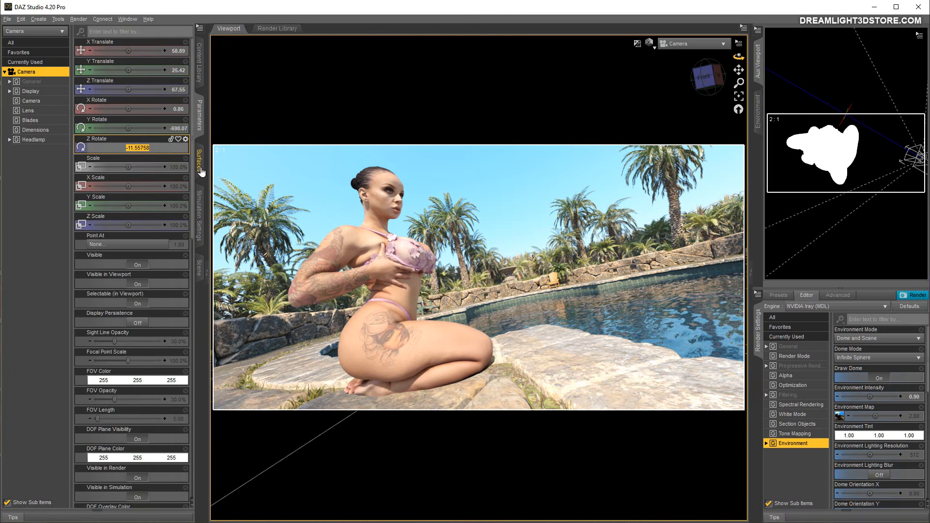
pyautogui.write('0')
pyautogui.press('Return')
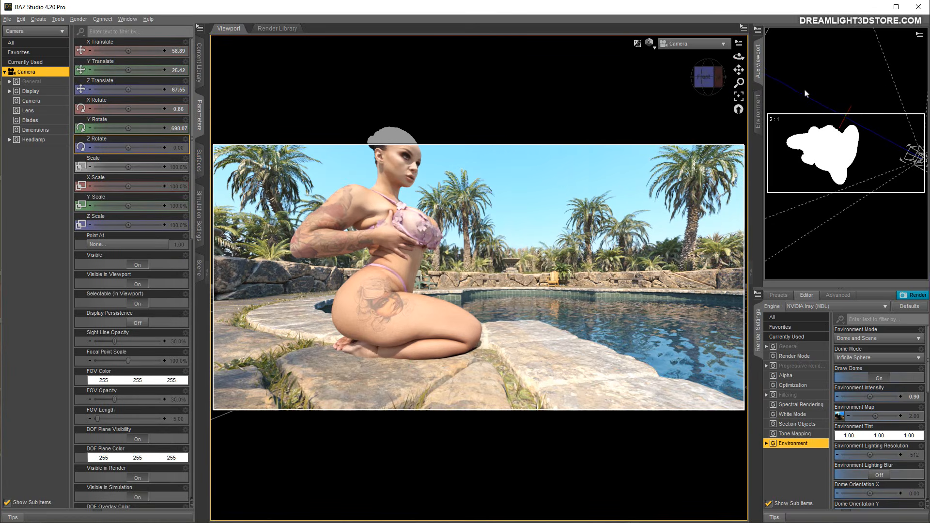
# Step: Pull the level camera back to a wide shot of the figure and pool, and set its Y Translate to 40
pyautogui.moveTo(739, 57); pyautogui.dragTo(742, 90, button='right')
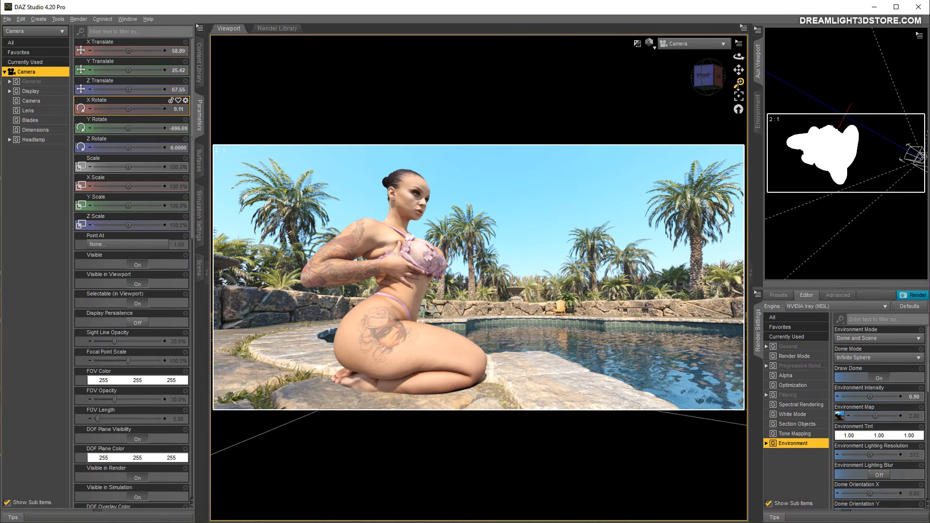
pyautogui.moveTo(739, 84); pyautogui.dragTo(325, 105)
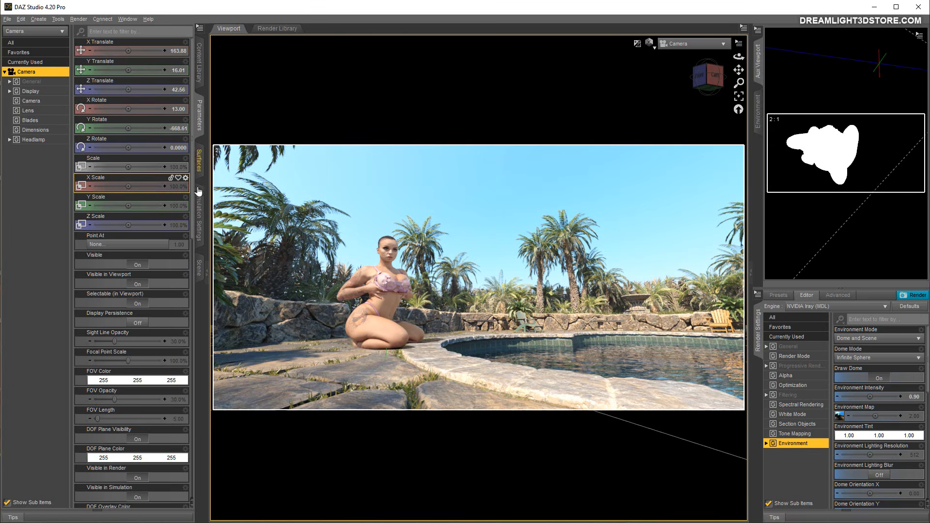
pyautogui.click(200, 268)
pyautogui.click(199, 115)
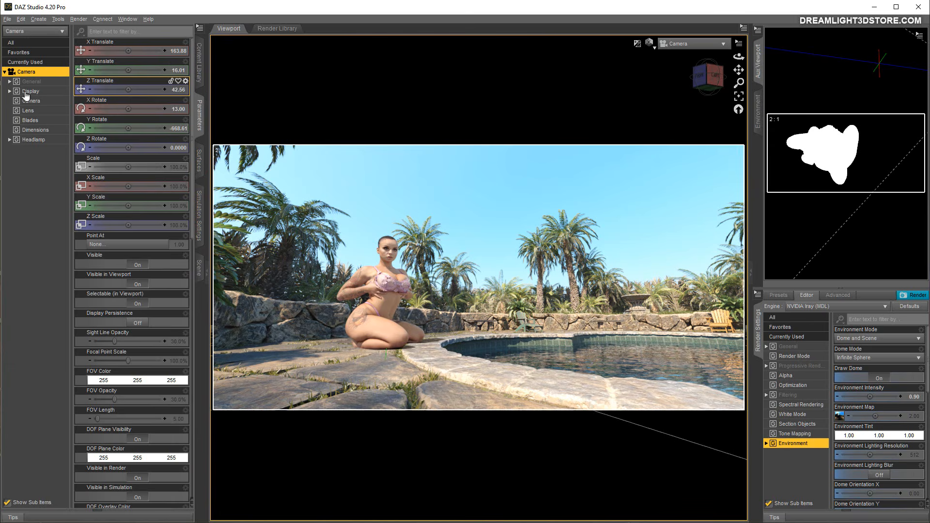
pyautogui.click(178, 70)
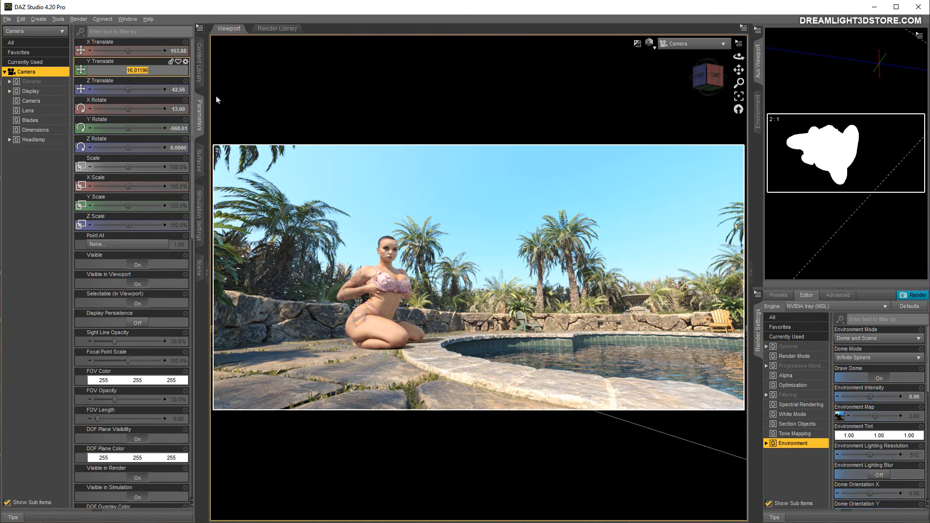
pyautogui.write('40')
pyautogui.press('Return')
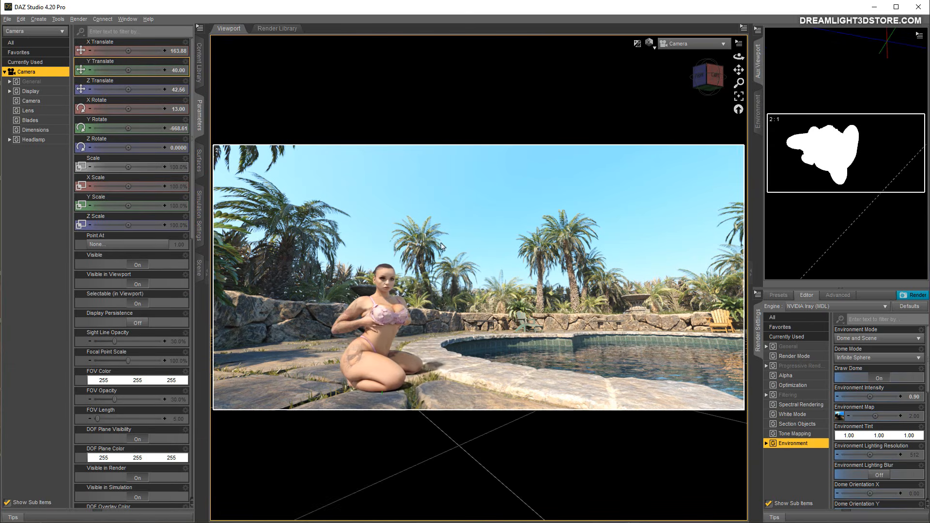
# Step: Adjust the camera's distance and rotation to frame the figure beside the pool with the palms behind
pyautogui.moveTo(739, 82); pyautogui.dragTo(739, 94)
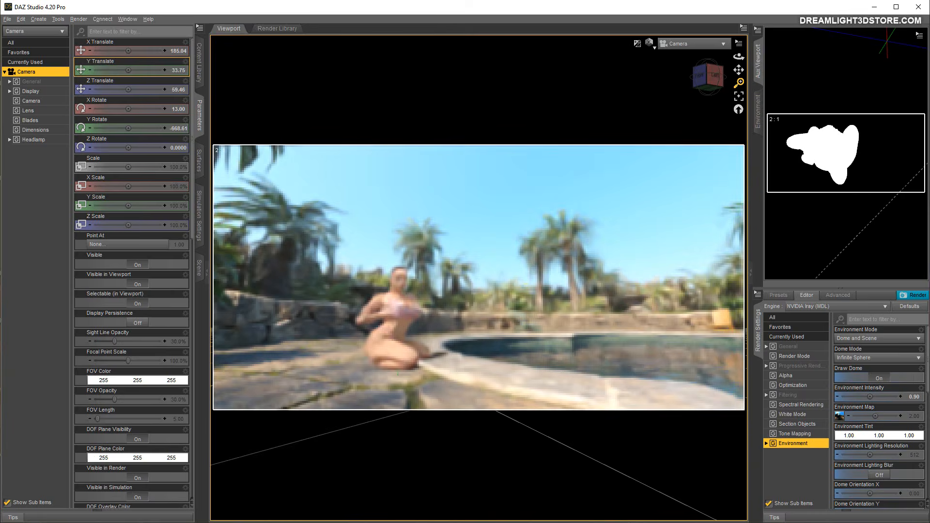
pyautogui.moveTo(739, 56)
pyautogui.mouseDown(button='right')
pyautogui.moveTo(722, 62)
pyautogui.moveTo(741, 59)
pyautogui.moveTo(741, 84)
pyautogui.moveTo(739, 58)
pyautogui.moveTo(733, 63)
pyautogui.mouseUp(button='right')
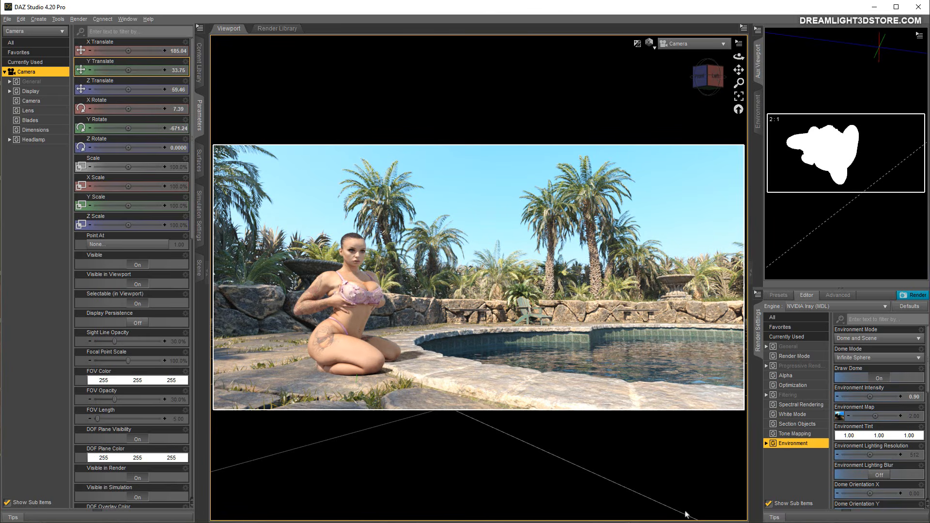
pyautogui.moveTo(739, 57); pyautogui.dragTo(735, 60)
pyautogui.moveTo(739, 56); pyautogui.dragTo(740, 58, button='right')
# Step: Turn the camera around toward the stone wall and frame the full kneeling figure beside the stone fountain
pyautogui.moveTo(738, 56); pyautogui.dragTo(739, 56)
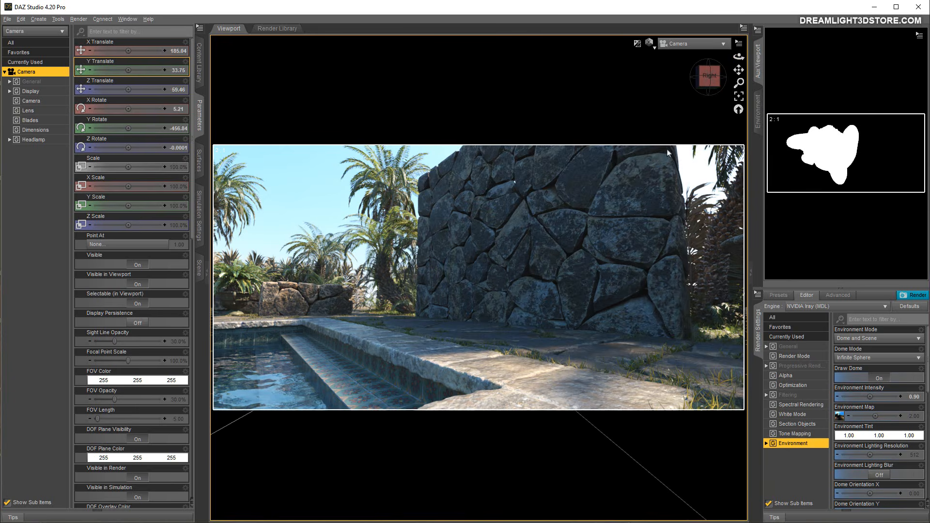
pyautogui.moveTo(739, 57); pyautogui.dragTo(739, 82)
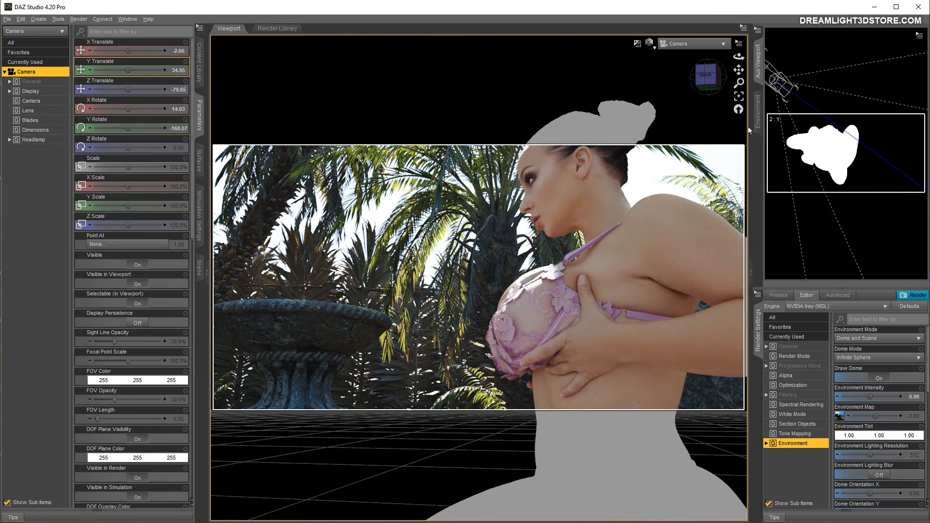
pyautogui.moveTo(739, 82); pyautogui.dragTo(738, 82, button='right')
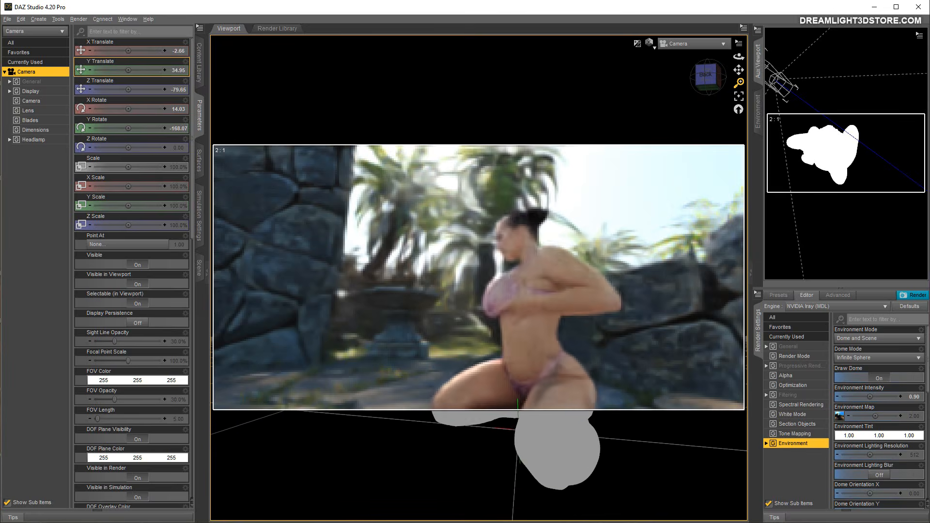
pyautogui.moveTo(739, 82); pyautogui.dragTo(739, 56)
pyautogui.moveTo(739, 57); pyautogui.dragTo(739, 57, button='right')
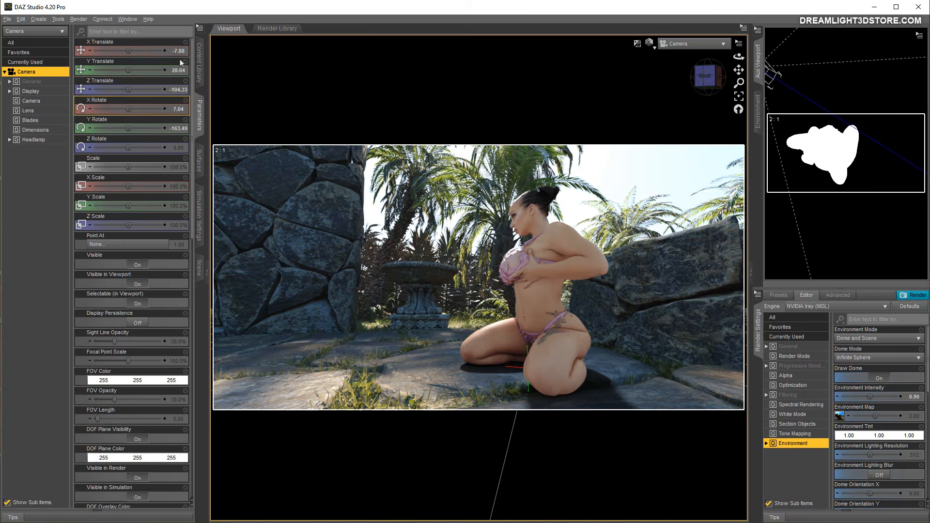
# Step: Load the Tropical Pool HDRI 4 Shade preset to light the same shot with shade
pyautogui.click(199, 63)
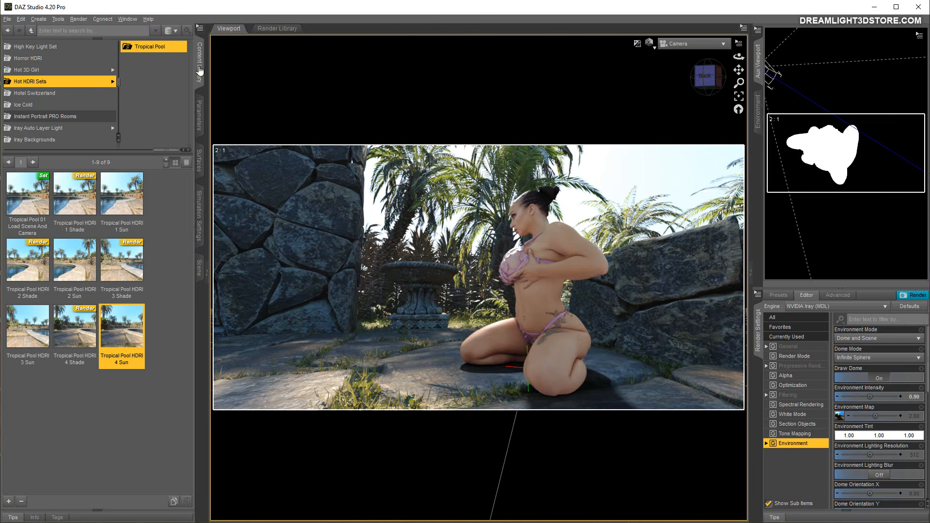
pyautogui.click(74, 334)
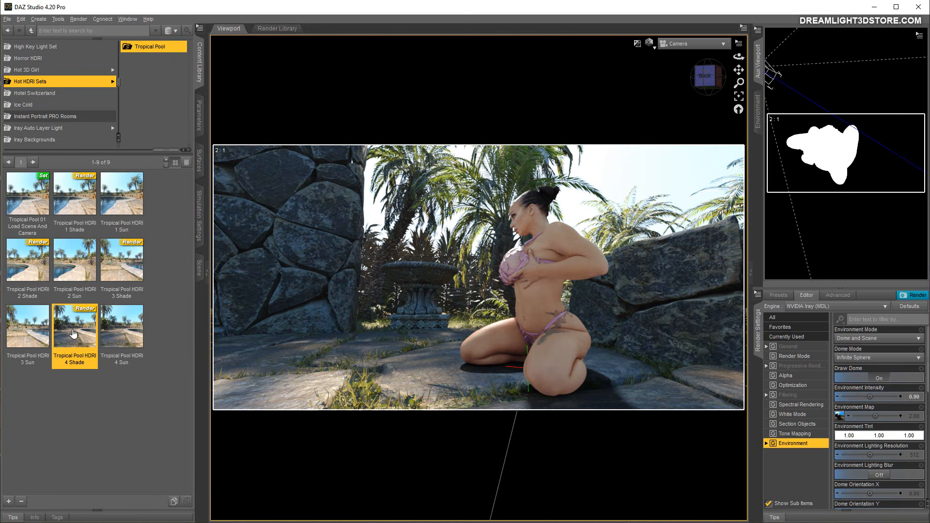
pyautogui.doubleClick(76, 365)
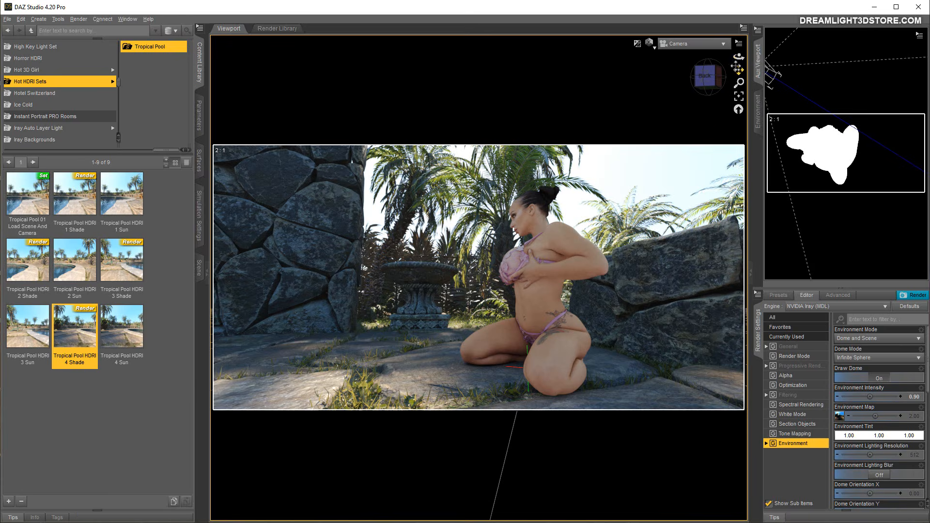
# Step: Rotate, pull back and pan the camera to frame the figure from behind at the pool edge by the stone wall
pyautogui.moveTo(739, 57); pyautogui.dragTo(671, 58)
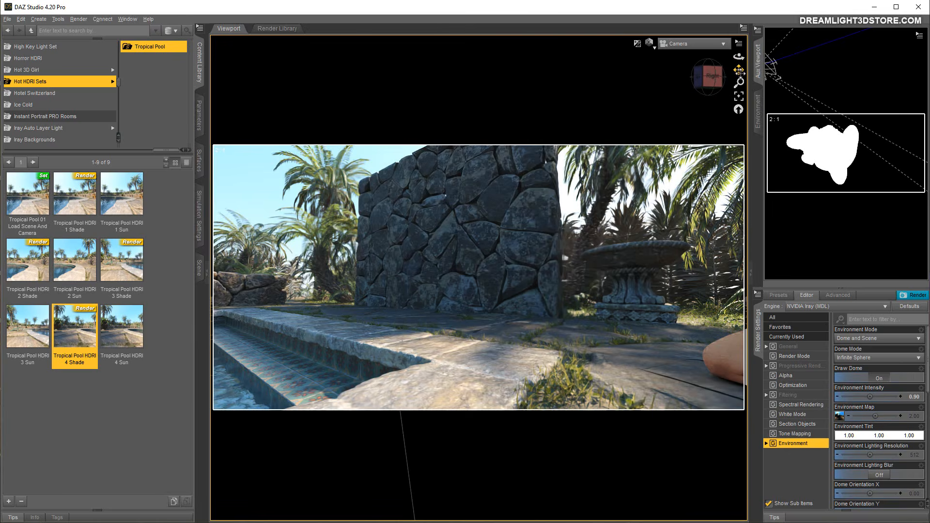
pyautogui.moveTo(740, 82); pyautogui.dragTo(738, 140)
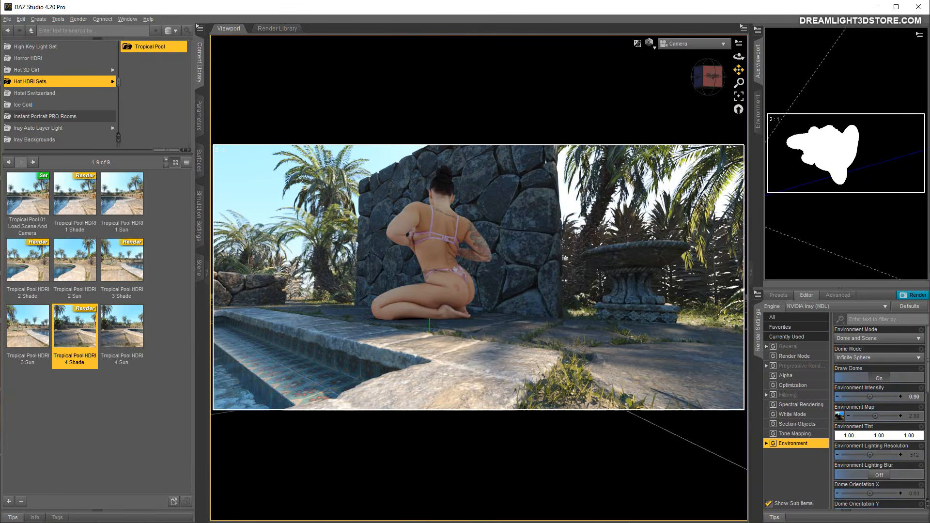
pyautogui.moveTo(739, 70); pyautogui.dragTo(681, 70)
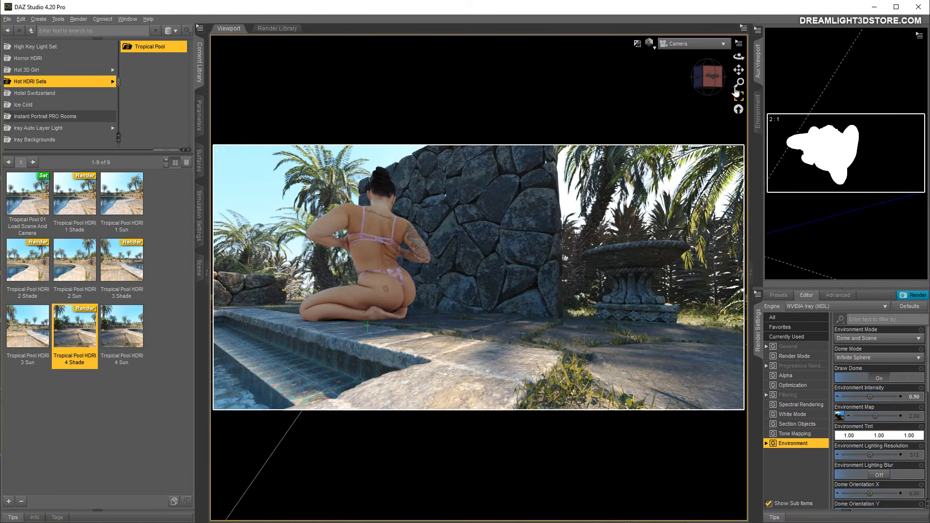
# Step: Set the camera's Y Translate to 40 to match the environment's camera height
pyautogui.click(200, 125)
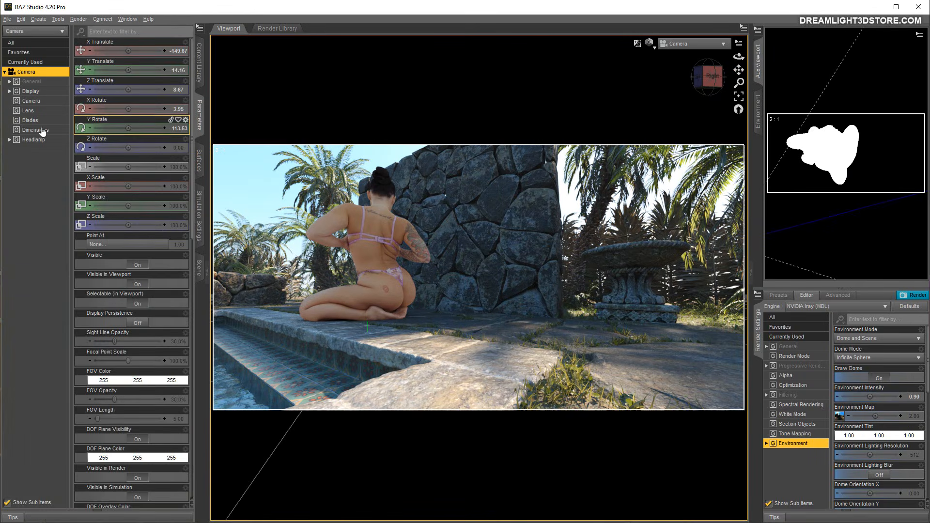
pyautogui.click(178, 70)
pyautogui.write('40')
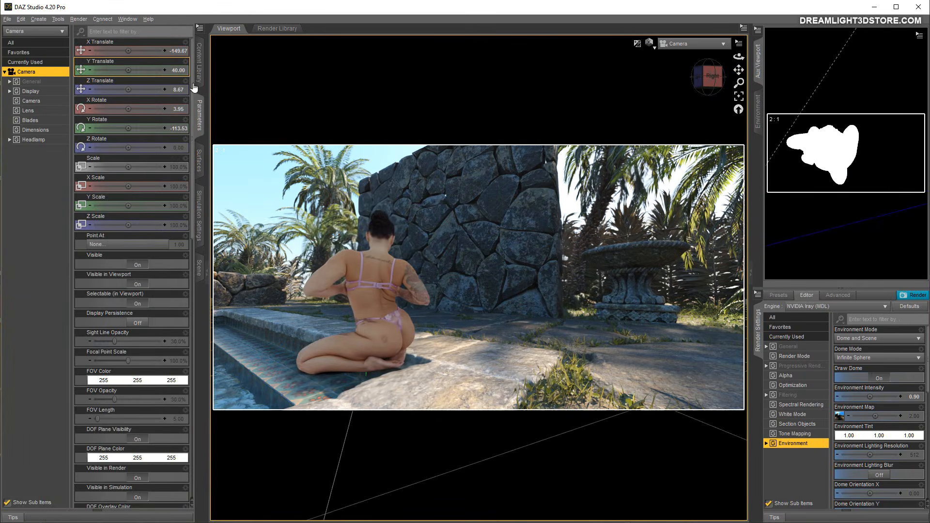
pyautogui.press('Return')
# Step: Move the camera farther back, turn it to show more of the pool beside the wall, and change the viewport's draw style
pyautogui.moveTo(741, 83); pyautogui.dragTo(741, 104)
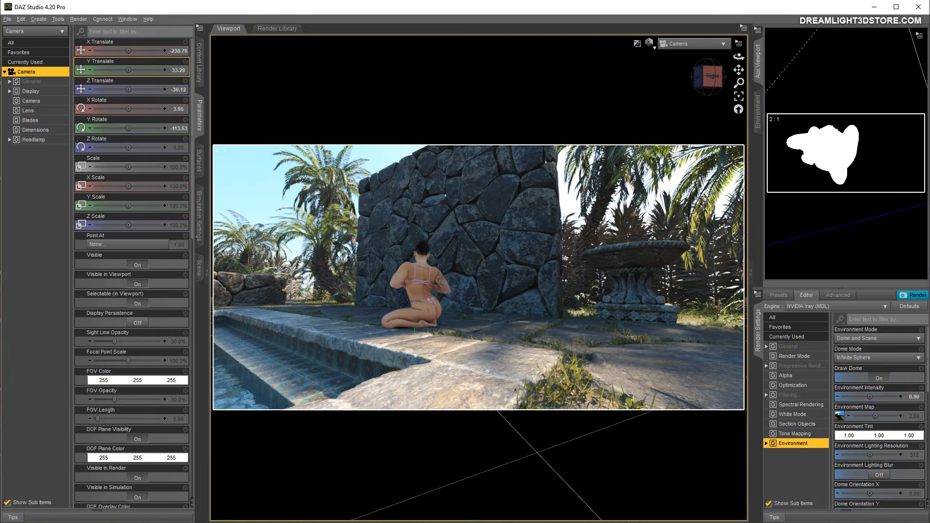
pyautogui.moveTo(738, 56); pyautogui.dragTo(706, 58)
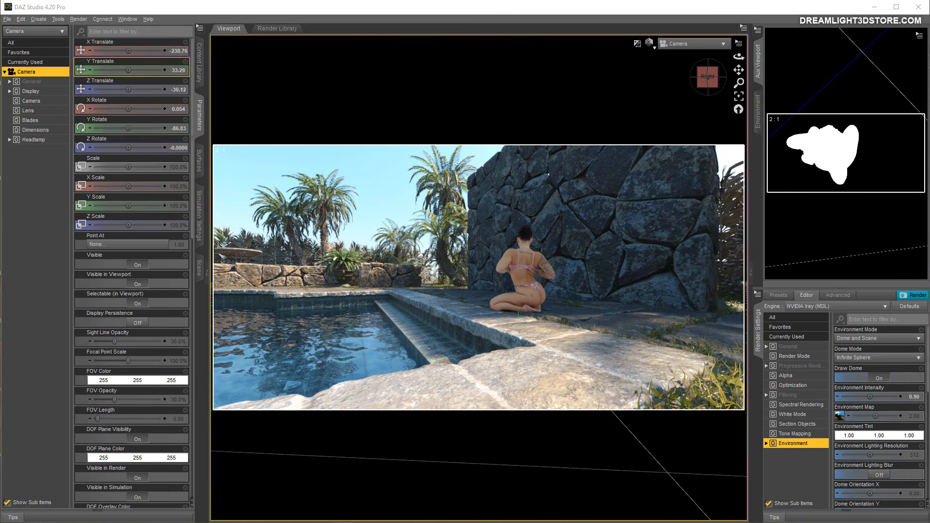
pyautogui.click(651, 45)
pyautogui.click(646, 78)
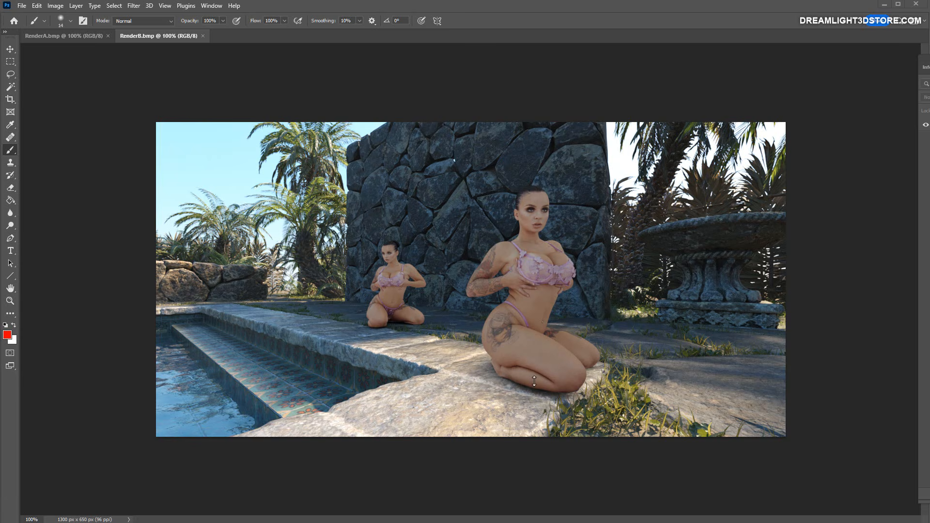
# Step: Compare RenderA.bmp with RenderB.bmp, and paste the whole RenderB image as a new layer over RenderA
pyautogui.click(64, 38)
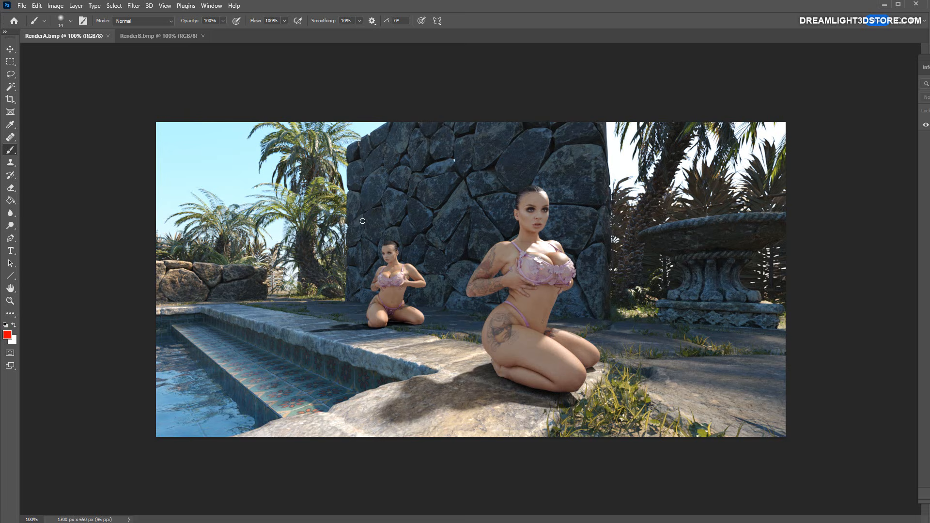
pyautogui.click(140, 36)
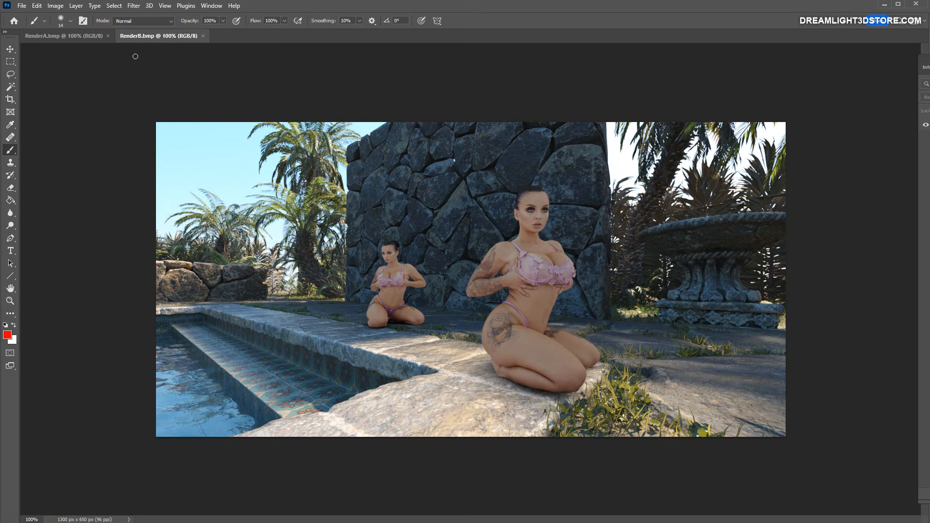
pyautogui.hotkey('ctrl', 'a')
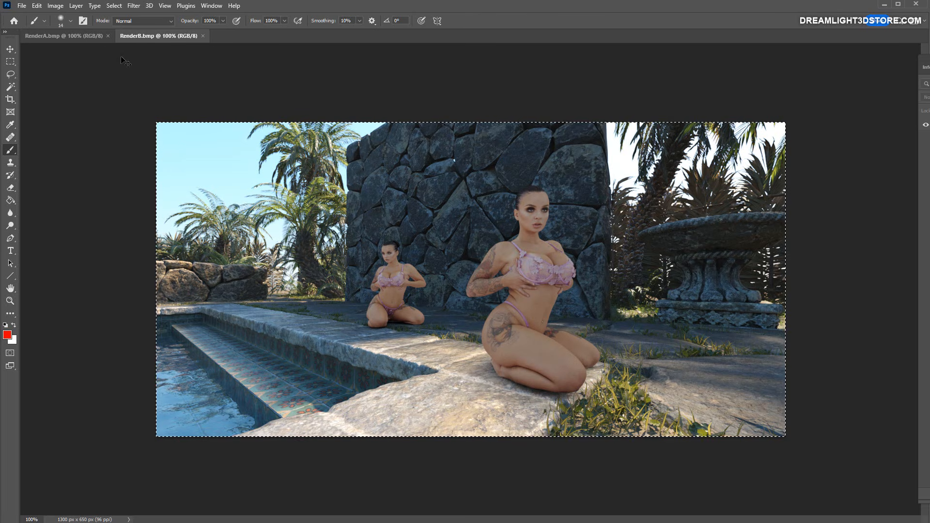
pyautogui.click(72, 37)
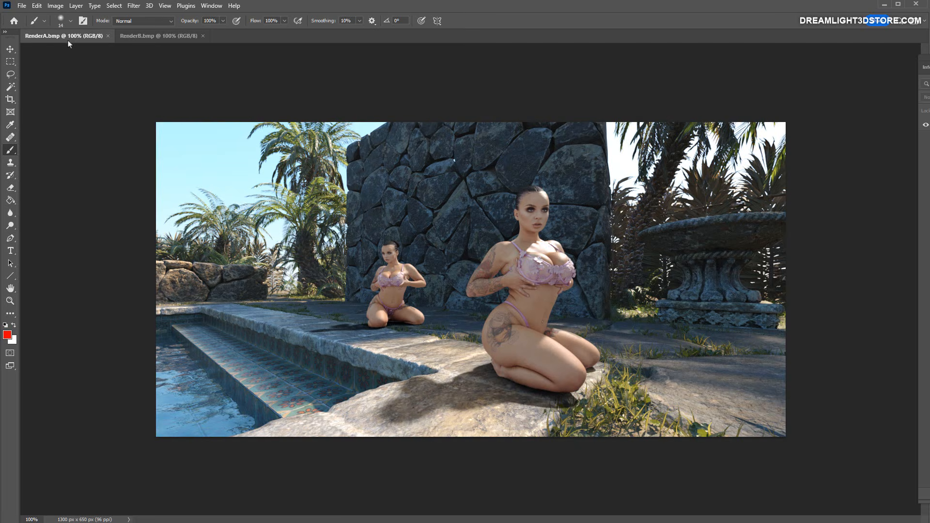
pyautogui.hotkey('ctrl', 'v')
# Step: Try deleting the left half of the pasted layer with a rectangular selection, and undo the deletion
pyautogui.click(11, 61)
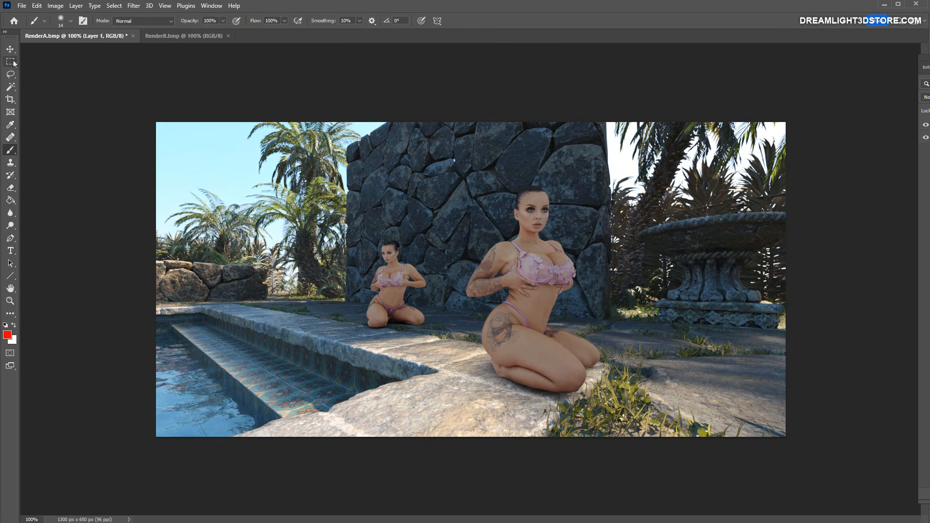
pyautogui.moveTo(456, 115); pyautogui.dragTo(88, 485)
pyautogui.press('Delete')
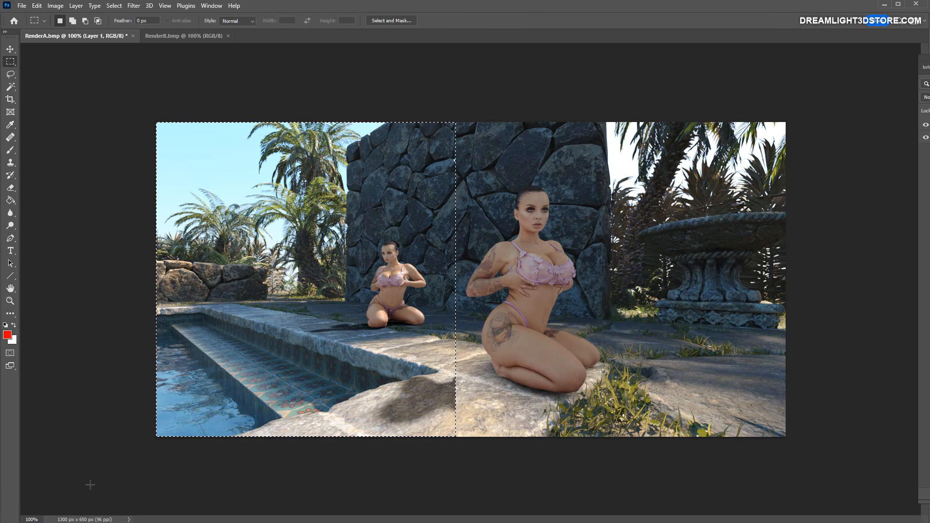
pyautogui.click(37, 6)
pyautogui.click(40, 19)
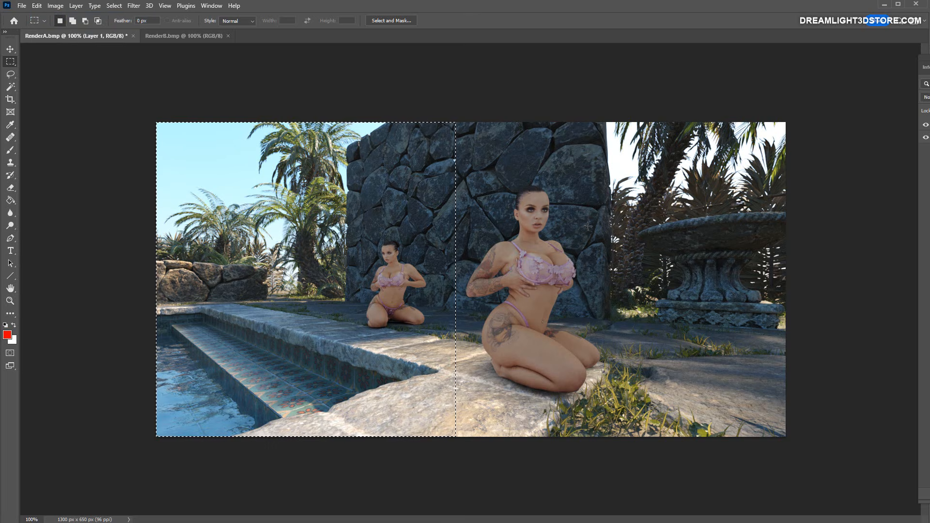
# Step: Delete rectangular areas of the pasted layer around the foreground figure so RenderA's figure and ground shadow show through
pyautogui.click(455, 115)
pyautogui.moveTo(455, 116); pyautogui.dragTo(804, 484)
pyautogui.press('Delete')
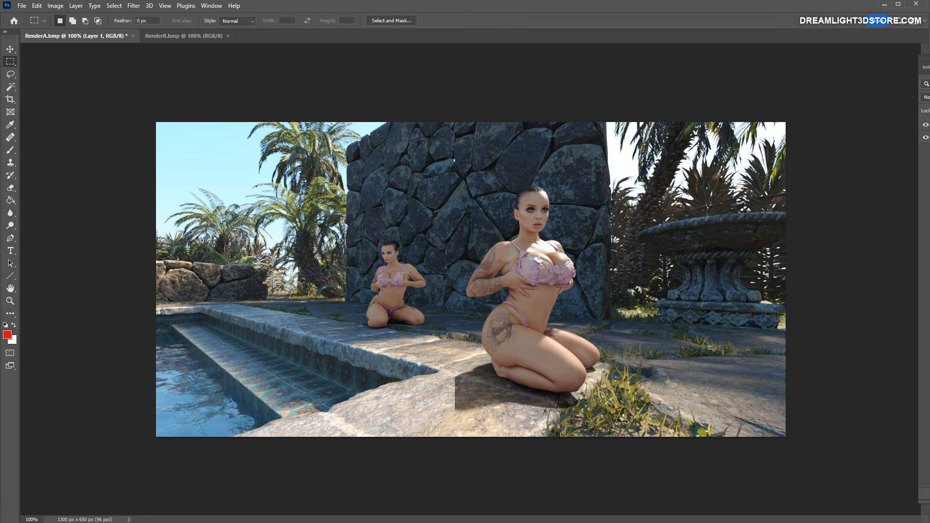
pyautogui.moveTo(390, 354); pyautogui.dragTo(585, 436)
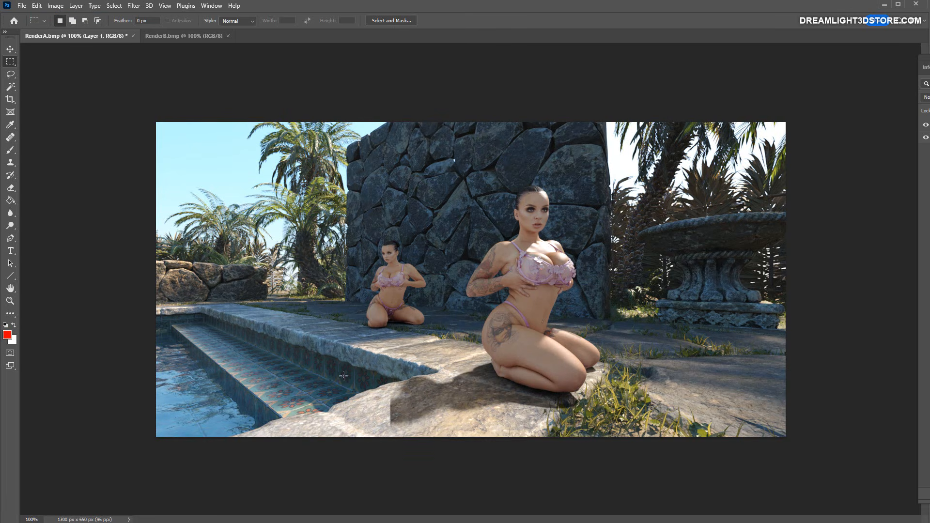
pyautogui.moveTo(344, 375); pyautogui.dragTo(500, 500)
pyautogui.press('Delete')
pyautogui.click(455, 347)
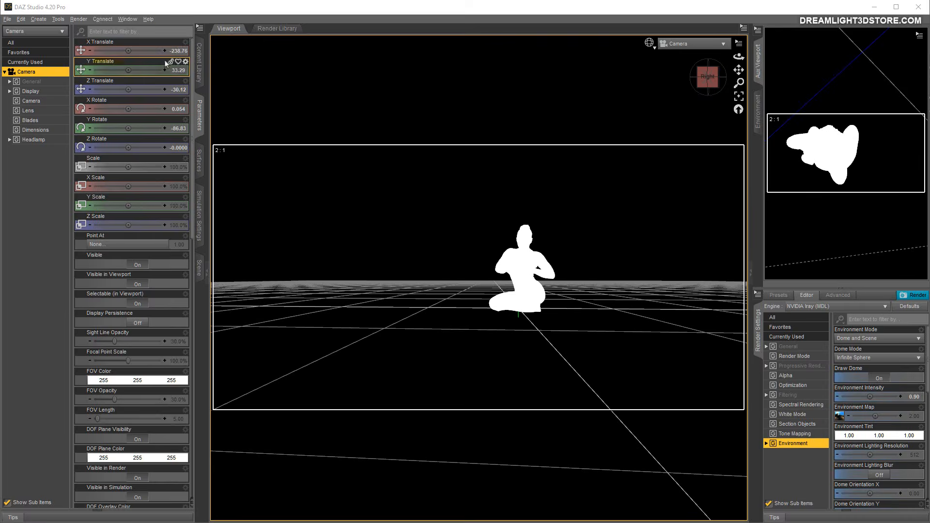
# Step: Switch to Daz Studio, bring up the Tropical Pool presets and set the viewport's draw style to NVIDIA Iray
pyautogui.click(199, 63)
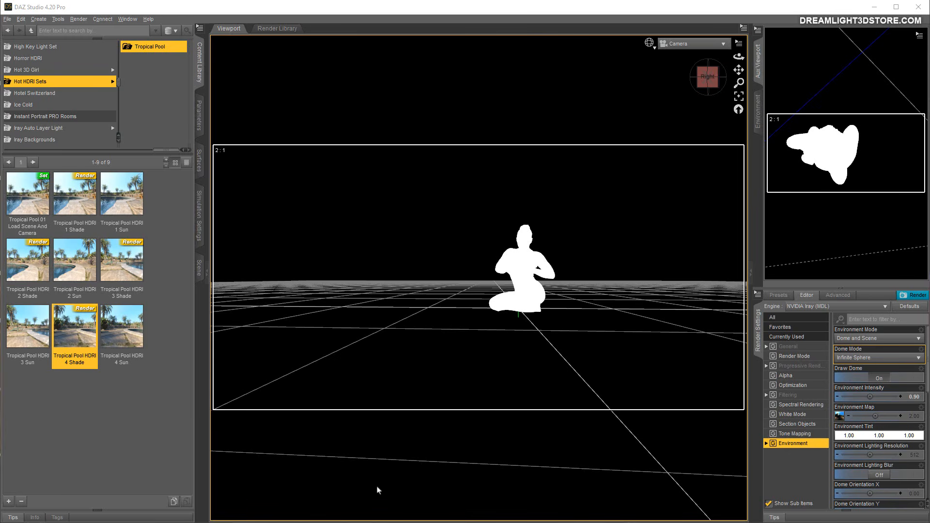
pyautogui.click(654, 49)
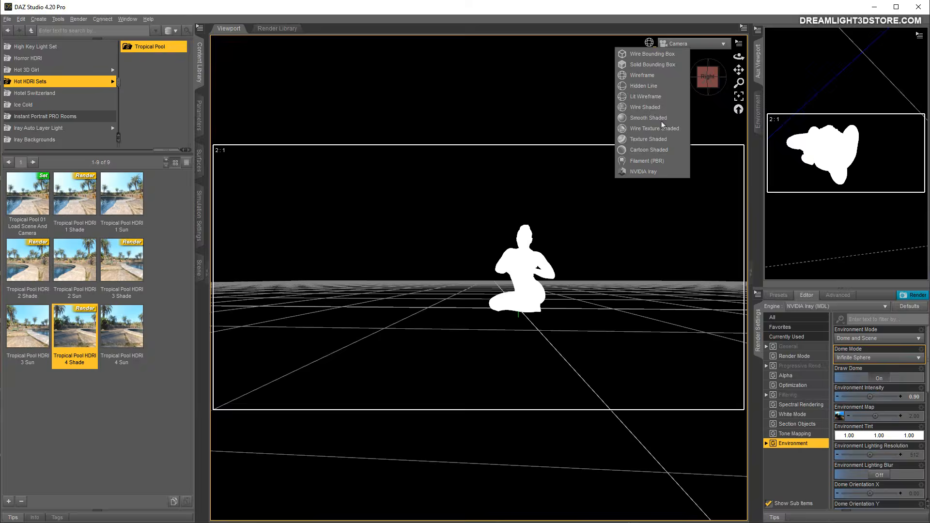
pyautogui.click(652, 173)
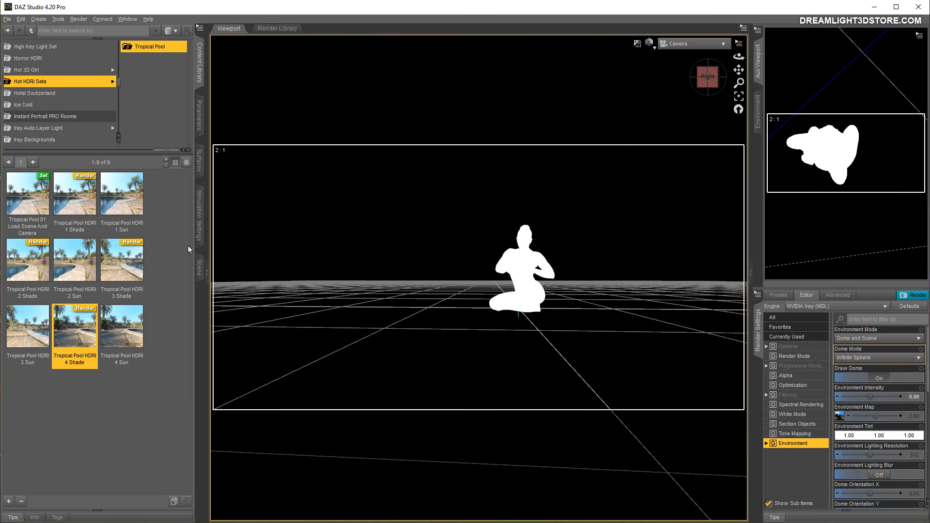
# Step: Create a new node instance of Payton 113 On Floor No Ottoman with the default settings
pyautogui.click(199, 267)
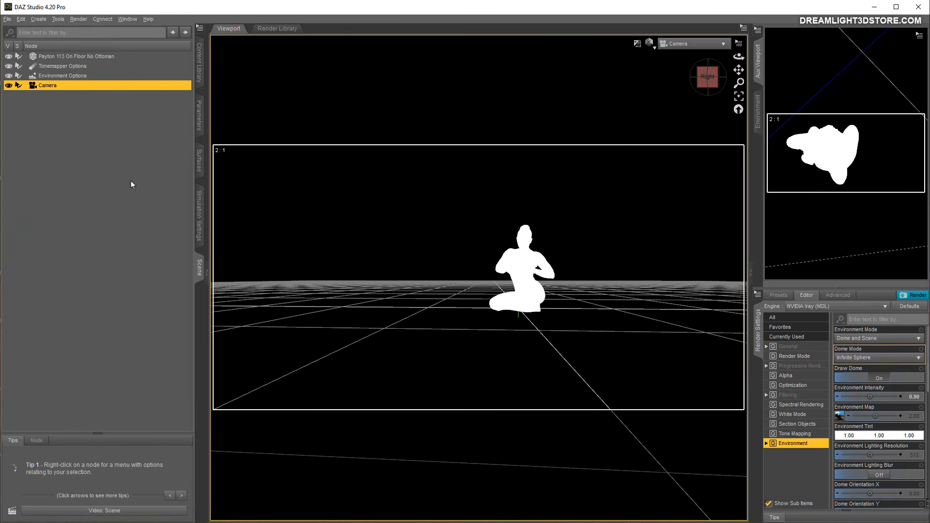
pyautogui.click(66, 56)
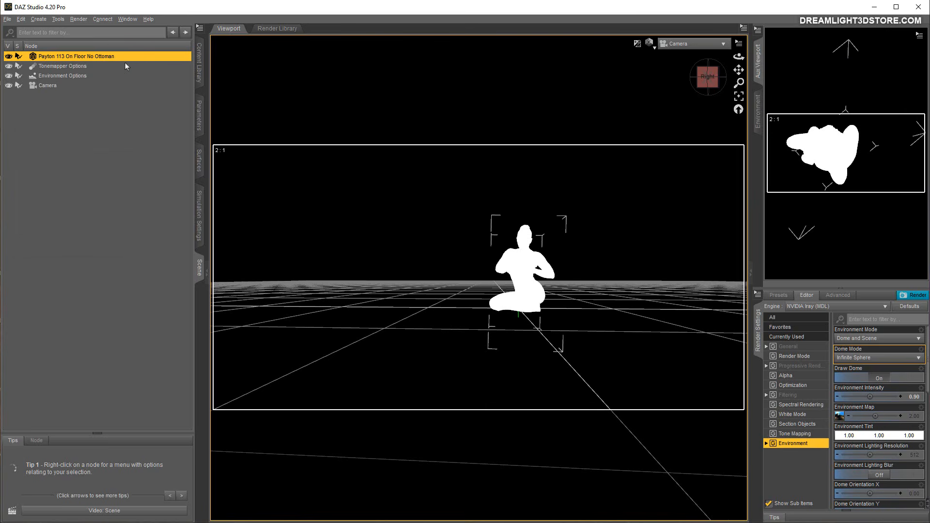
pyautogui.click(42, 19)
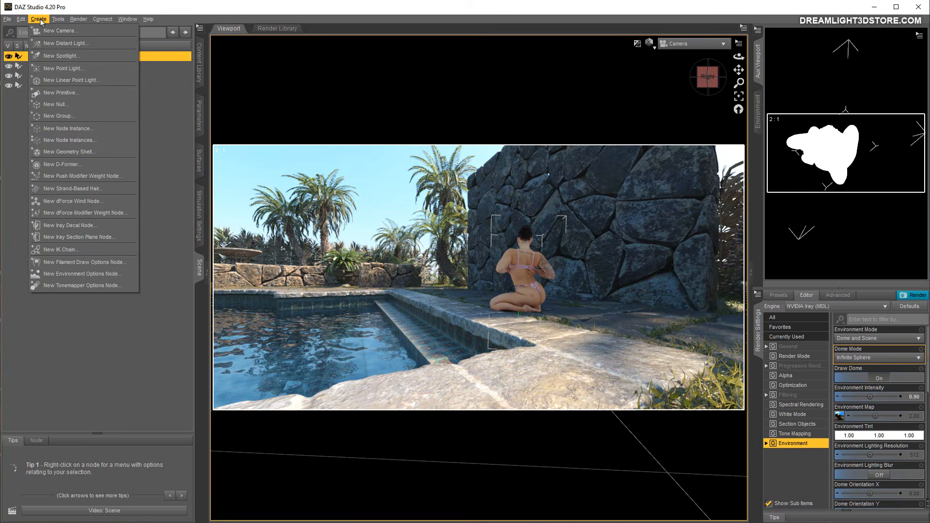
pyautogui.click(51, 129)
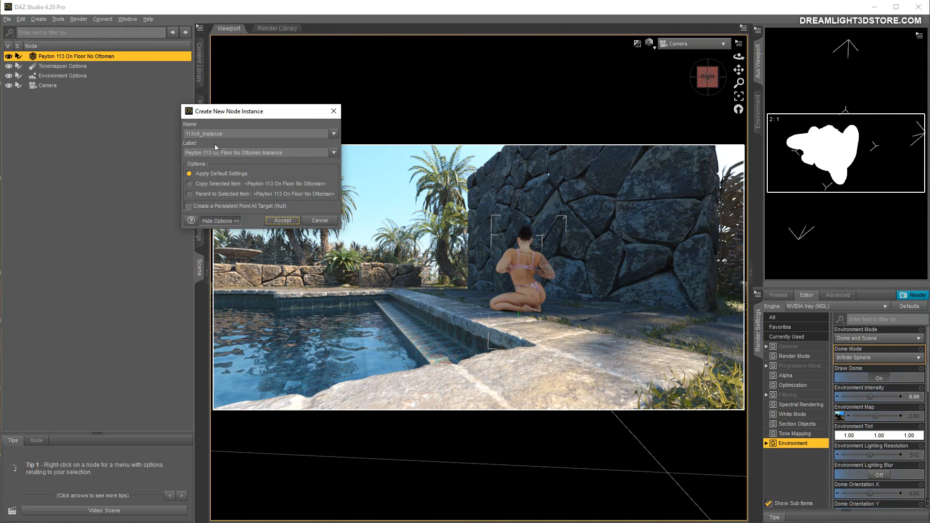
pyautogui.click(282, 221)
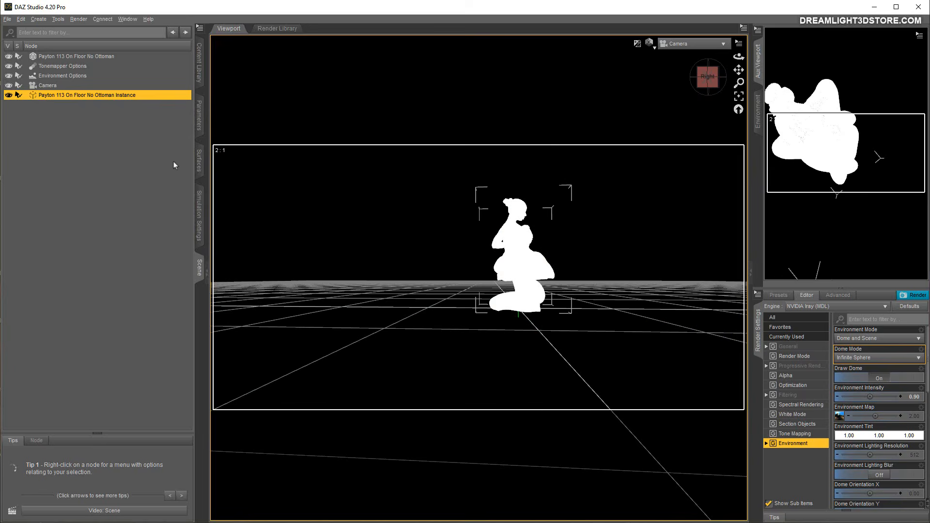
# Step: Set the viewport's draw style to Texture Shaded and copy the original figure's placement onto the instance
pyautogui.click(43, 57)
pyautogui.click(45, 95)
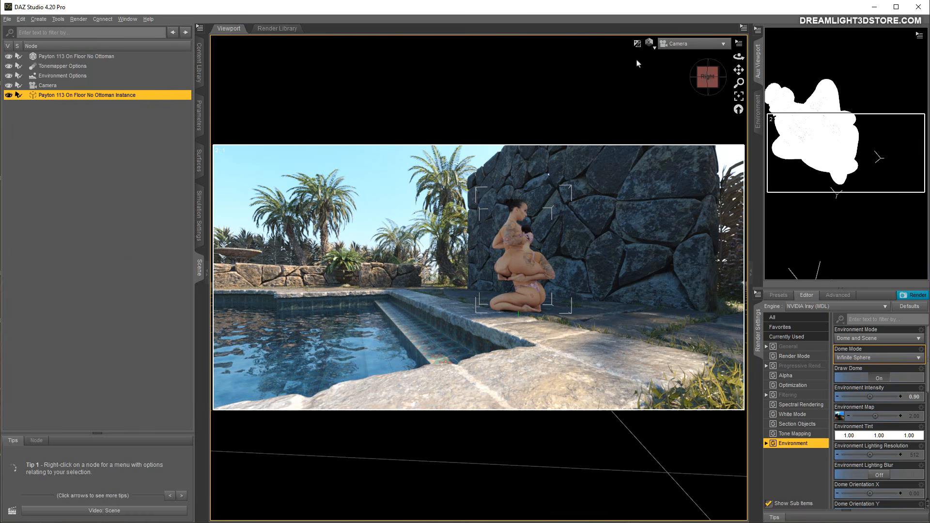
pyautogui.click(649, 43)
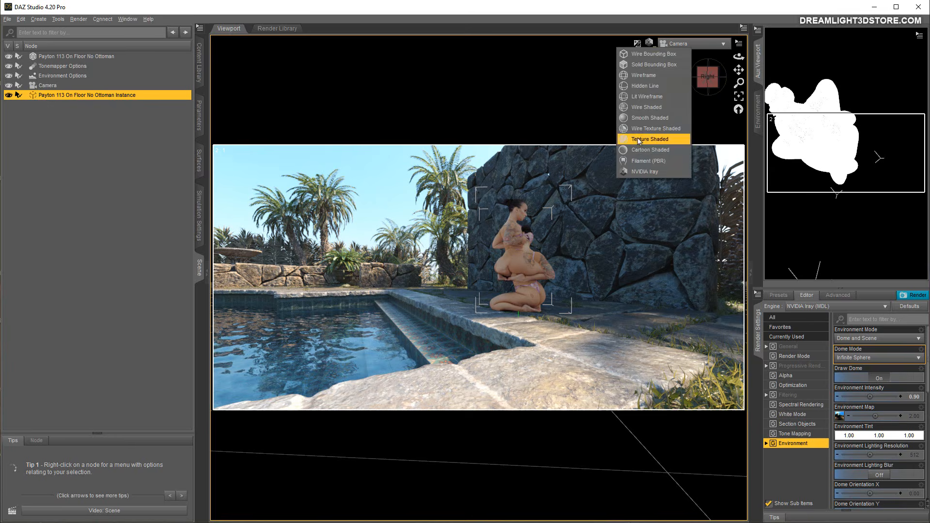
pyautogui.click(639, 140)
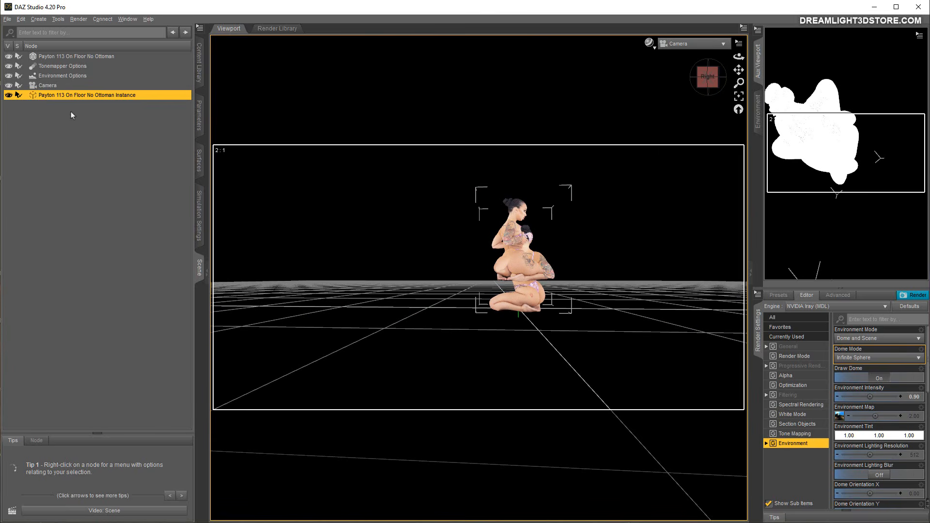
pyautogui.click(48, 57)
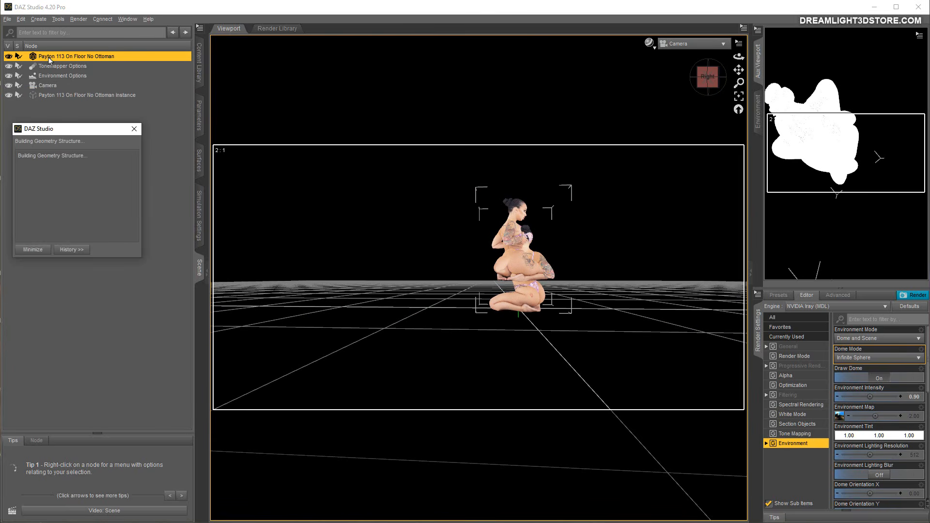
pyautogui.click(59, 95)
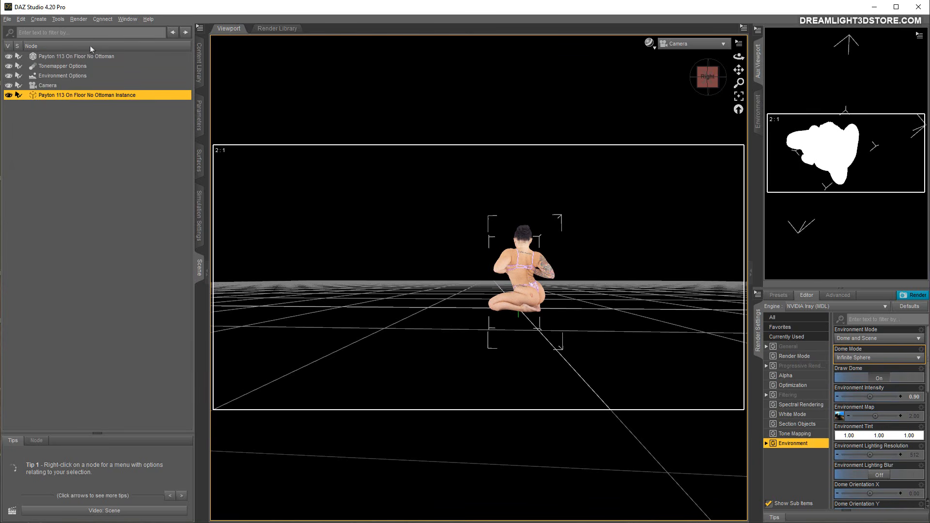
# Step: Move the instance beside the original on the pool side, and turn it to face the camera with Y Rotate at about -67
pyautogui.click(58, 19)
pyautogui.click(71, 78)
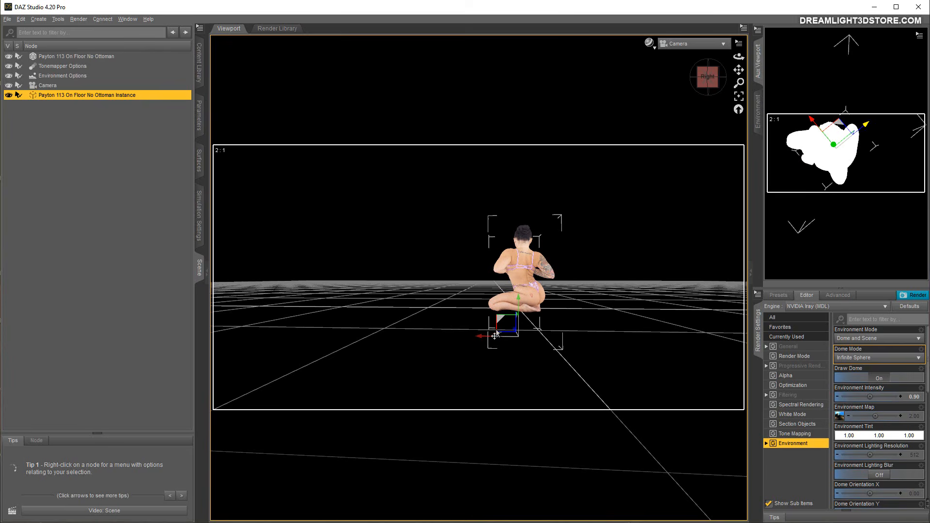
pyautogui.moveTo(494, 337); pyautogui.dragTo(385, 341)
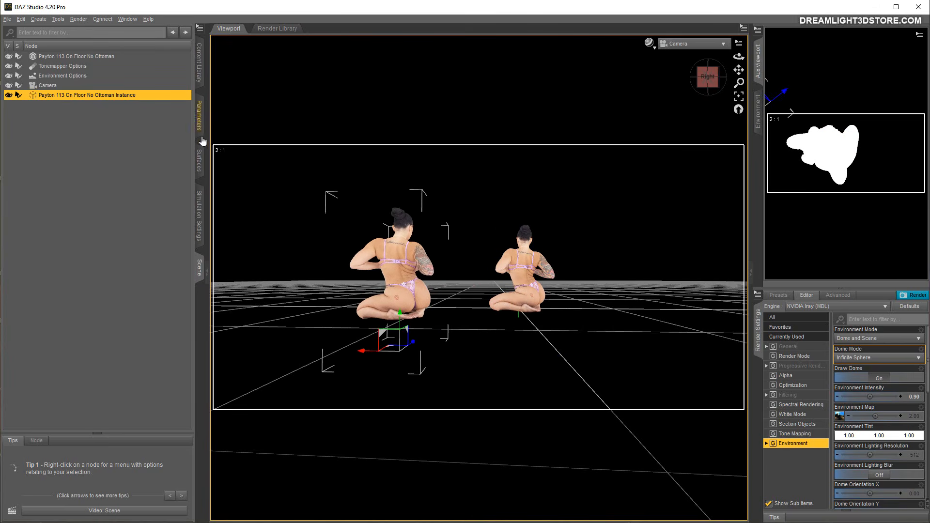
pyautogui.click(202, 141)
pyautogui.moveTo(130, 127); pyautogui.dragTo(90, 128)
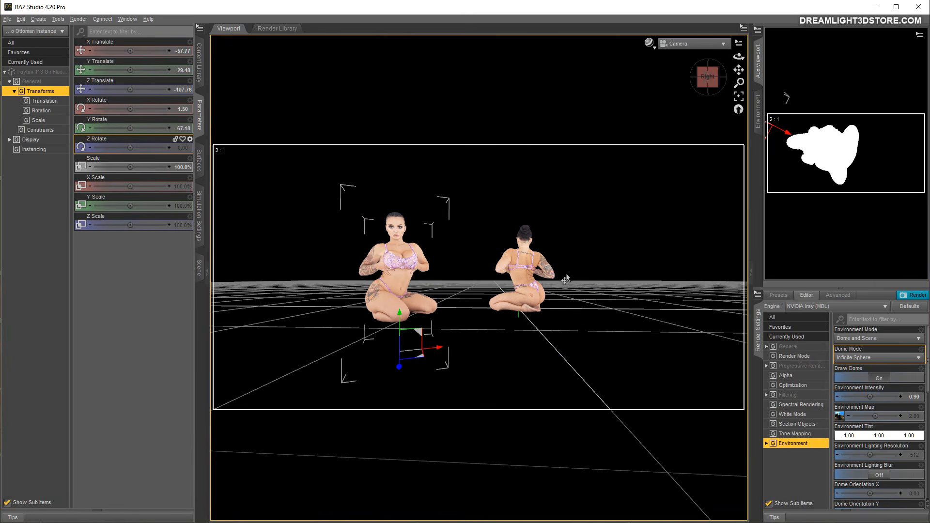
# Step: Delete the Payton 113 figure and the camera from the scene, and clear the environment map
pyautogui.click(198, 268)
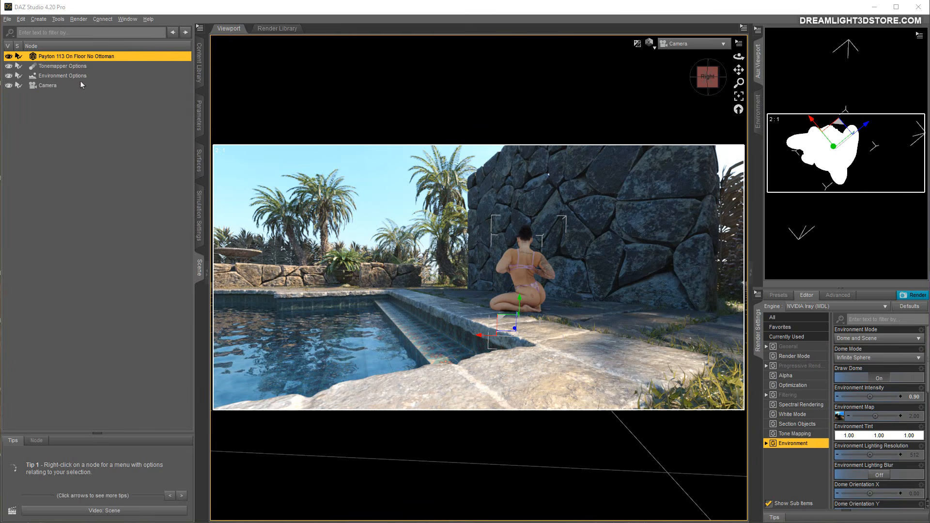
pyautogui.rightClick(62, 61)
pyautogui.click(68, 74)
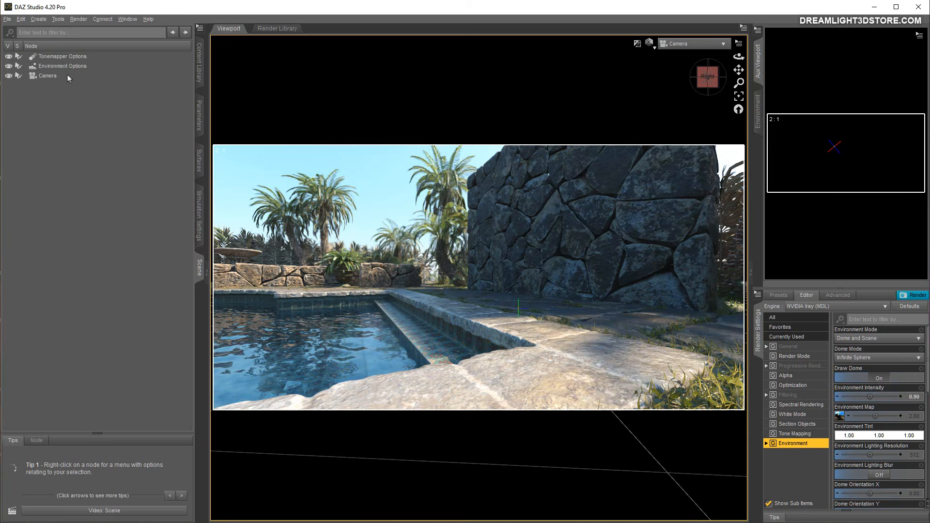
pyautogui.click(40, 78)
pyautogui.rightClick(40, 77)
pyautogui.click(47, 92)
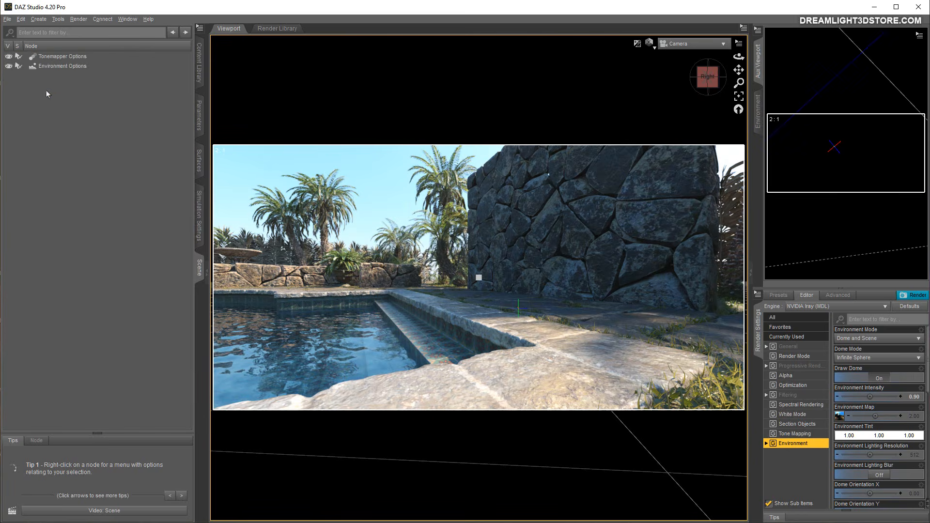
pyautogui.click(838, 416)
# Step: Create a custom action for the Hot Girls HD Scans content folder, placed under Scripts in a submenu named Hot Girls HD Scans
pyautogui.click(199, 62)
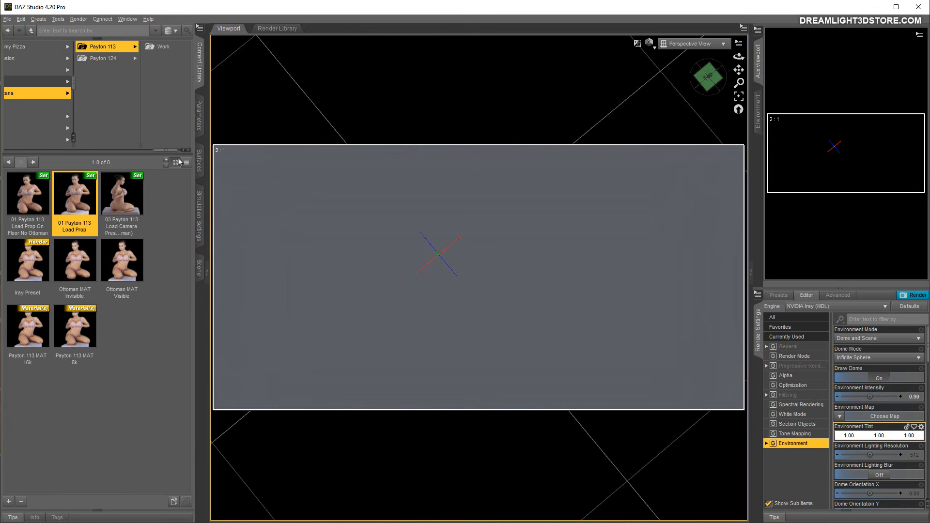
pyautogui.moveTo(162, 151); pyautogui.dragTo(152, 150)
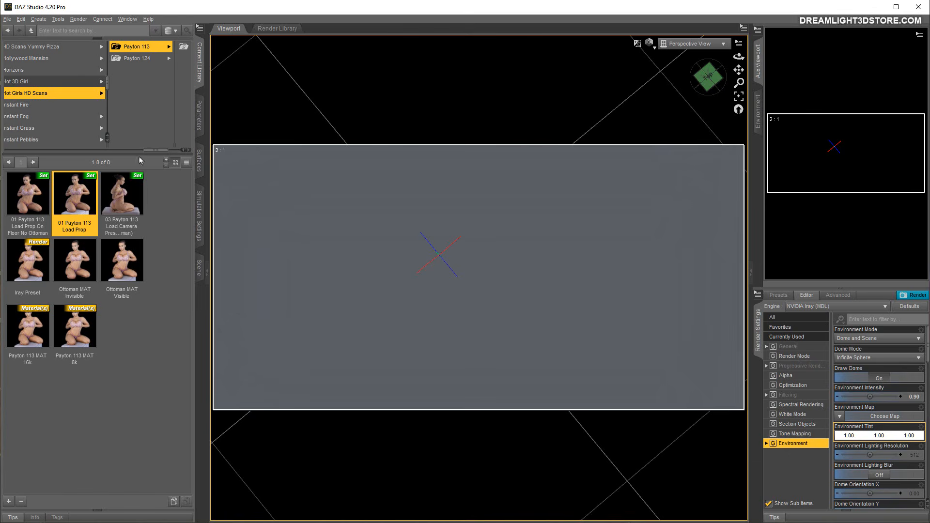
pyautogui.moveTo(151, 151); pyautogui.dragTo(141, 151)
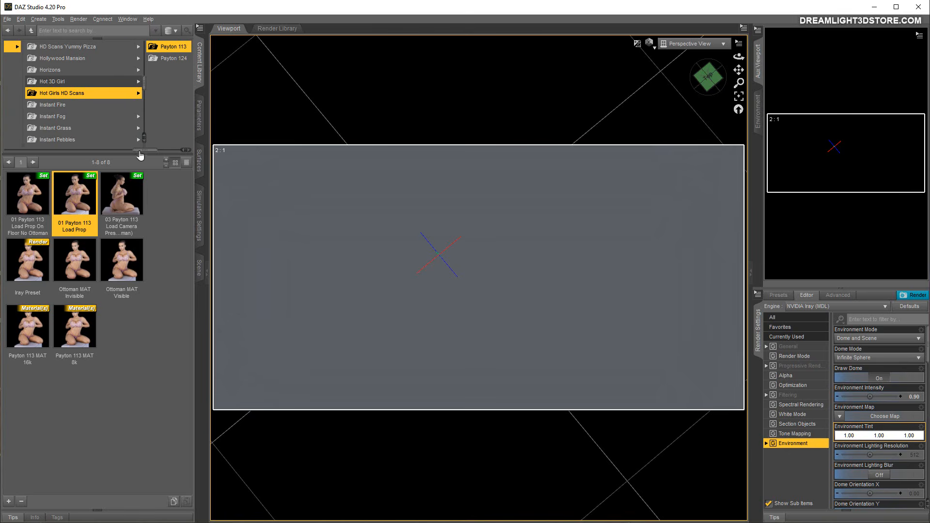
pyautogui.rightClick(61, 95)
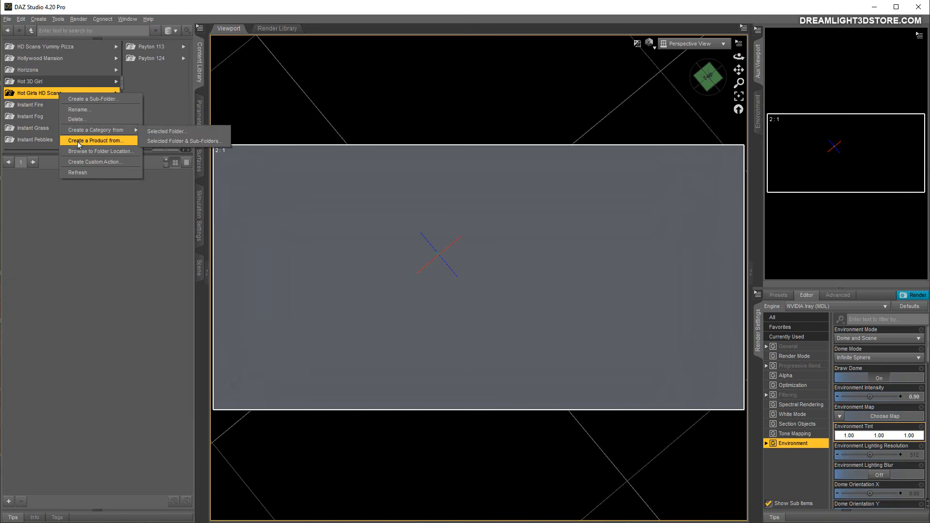
pyautogui.click(78, 163)
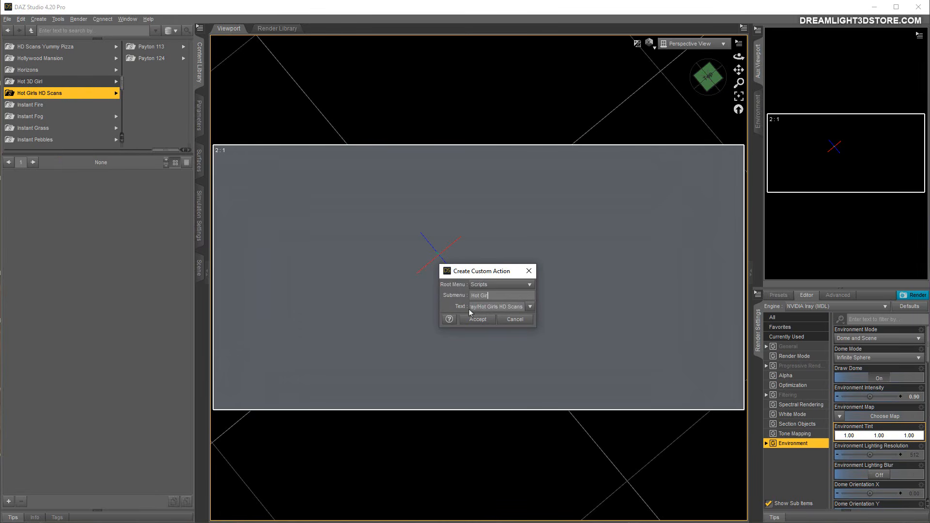
pyautogui.write('Hot Girls HD Scans')
pyautogui.click(479, 321)
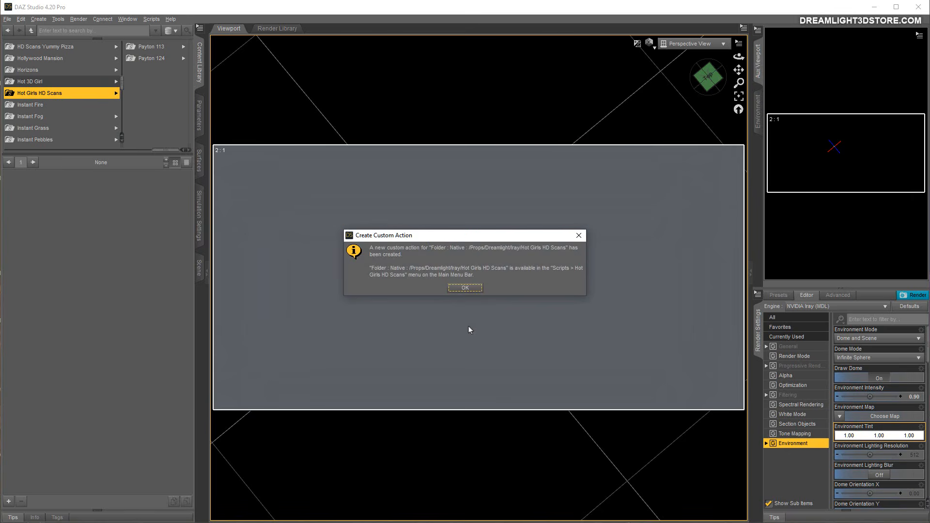
# Step: Test the new Hot Girls HD Scans custom action from another content folder, and open the Payton 113 folder
pyautogui.click(469, 288)
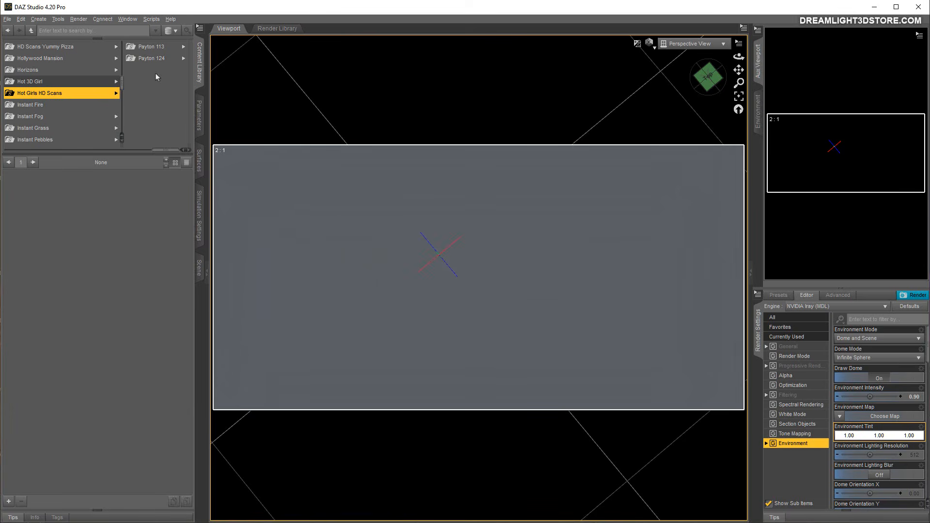
pyautogui.click(147, 20)
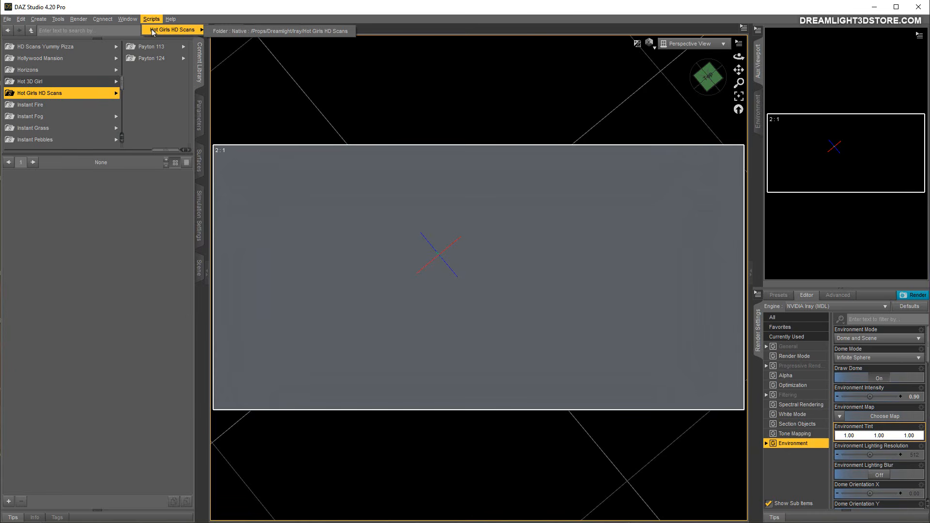
pyautogui.moveTo(161, 150); pyautogui.dragTo(103, 157)
pyautogui.click(30, 117)
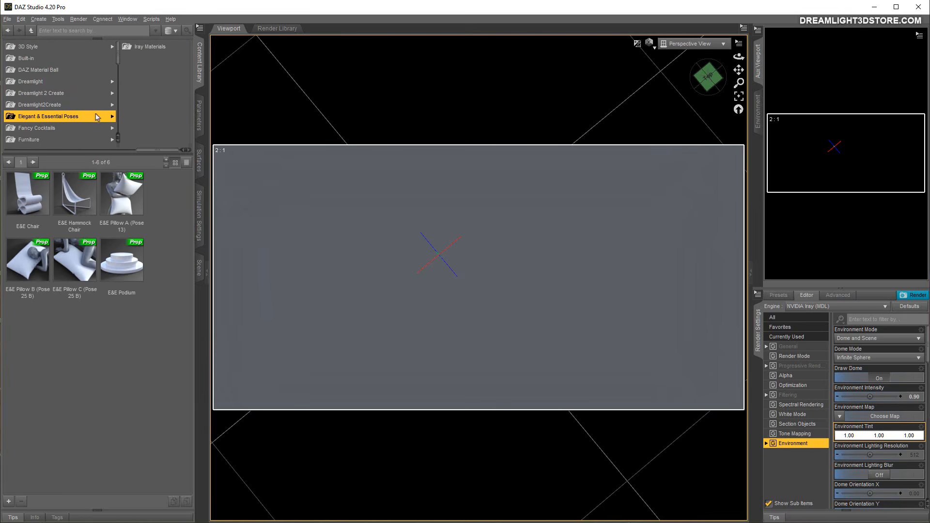
pyautogui.click(151, 20)
pyautogui.moveTo(160, 30)
pyautogui.click(218, 32)
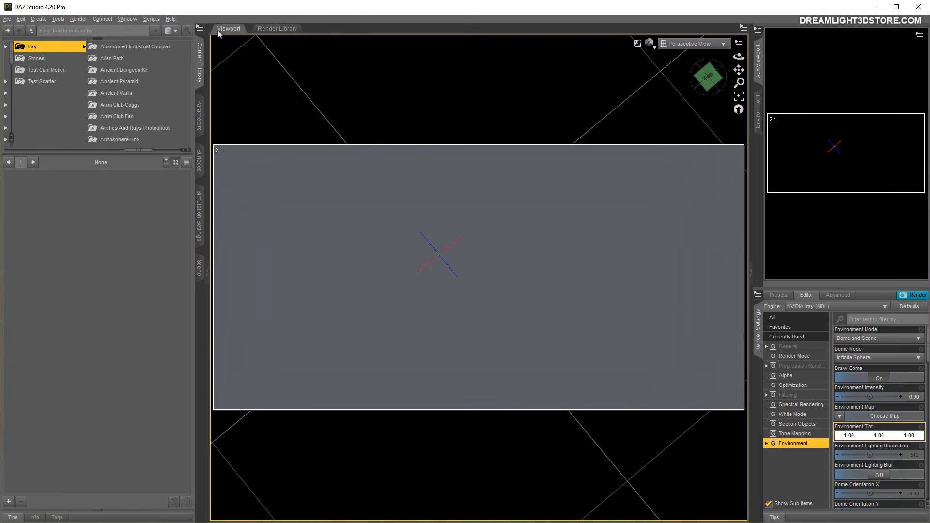
pyautogui.click(156, 49)
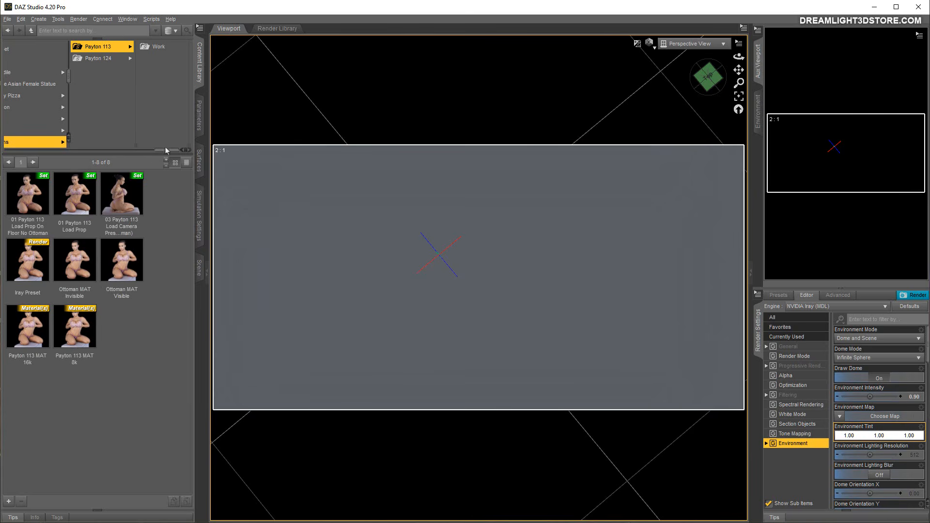
# Step: Browse the content library to the Hot HDRI Sets folder under Light Presets, Dreamlight, Iray
pyautogui.moveTo(166, 149); pyautogui.dragTo(62, 156)
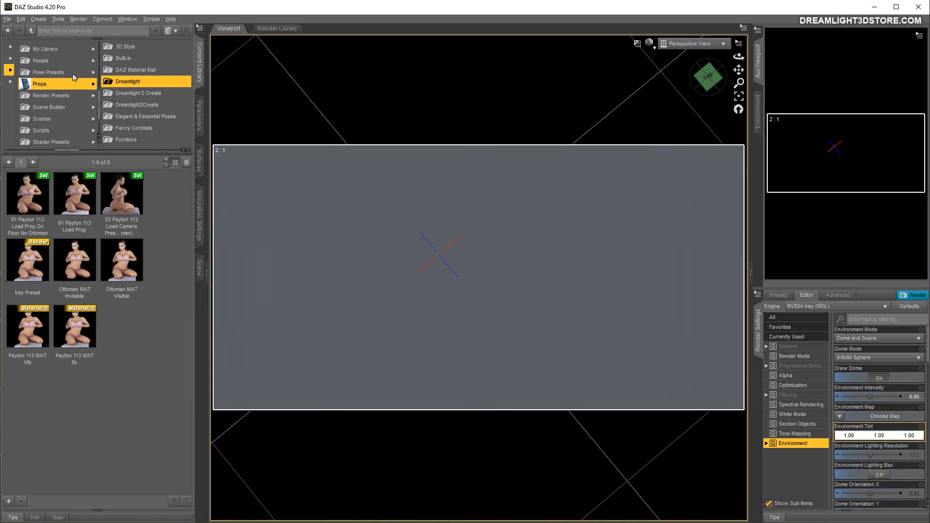
pyautogui.click(57, 76)
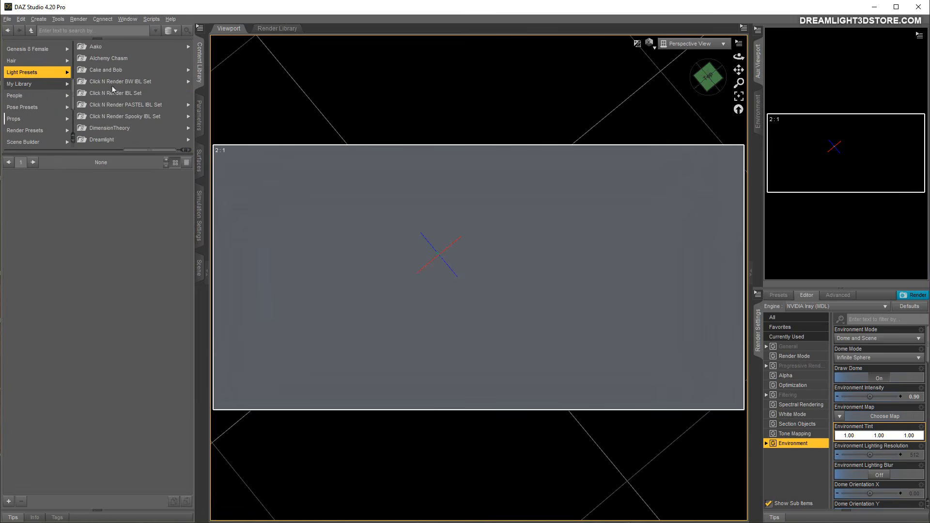
pyautogui.click(128, 139)
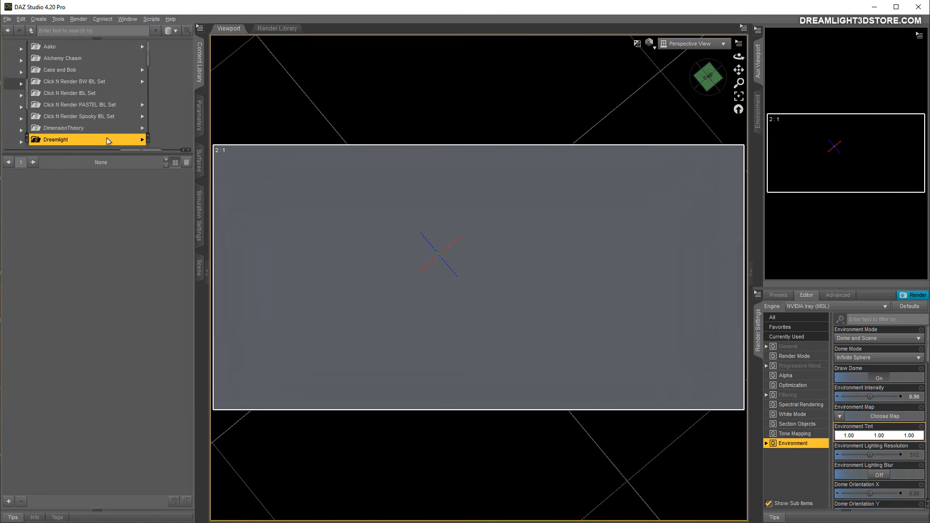
pyautogui.click(128, 62)
pyautogui.scroll(-8, 115, 113)
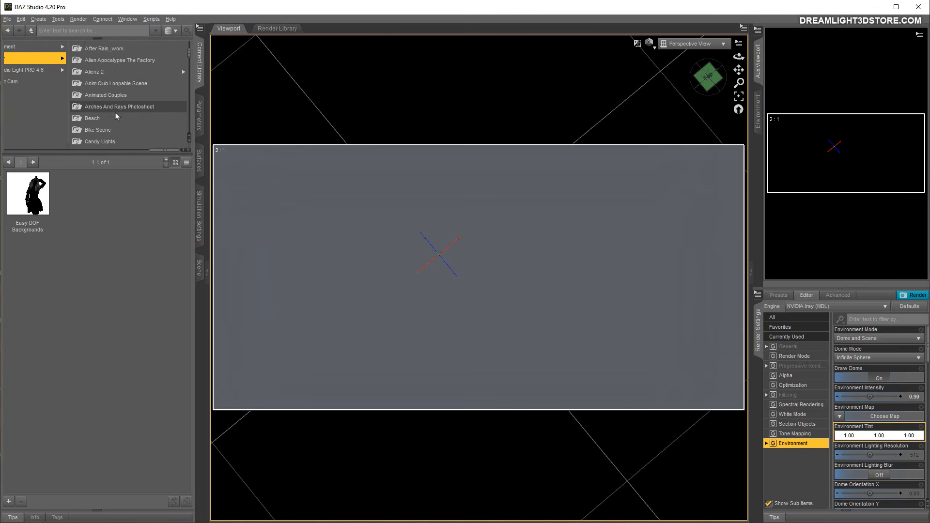
pyautogui.scroll(-6, 115, 113)
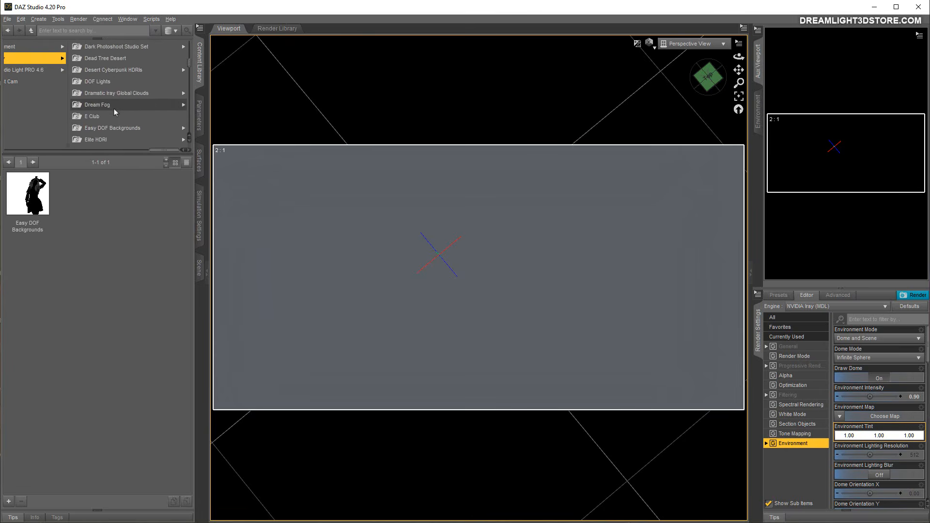
pyautogui.scroll(-8, 114, 111)
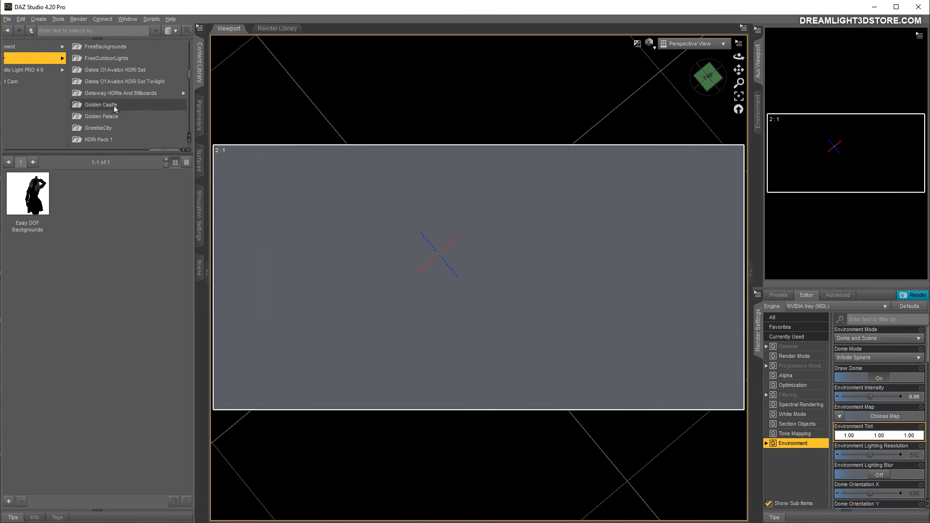
pyautogui.scroll(-6, 112, 110)
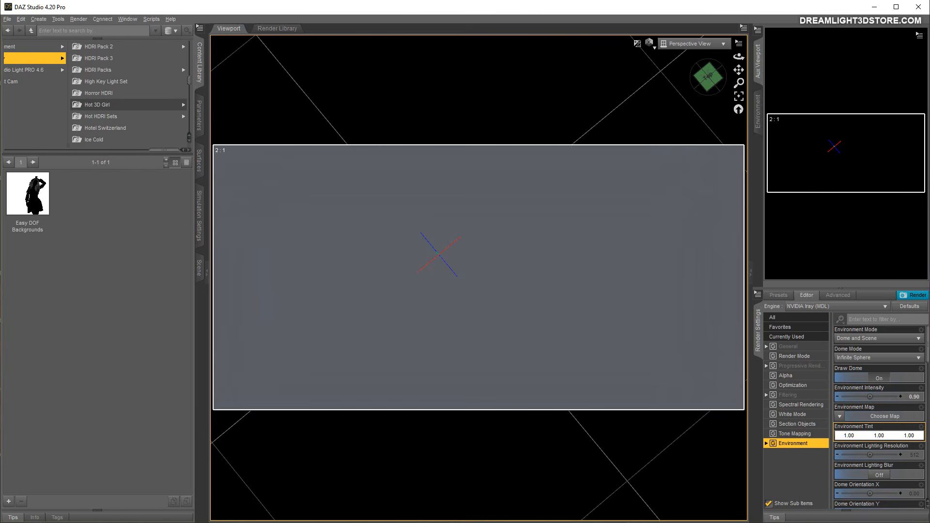
pyautogui.scroll(1, 111, 123)
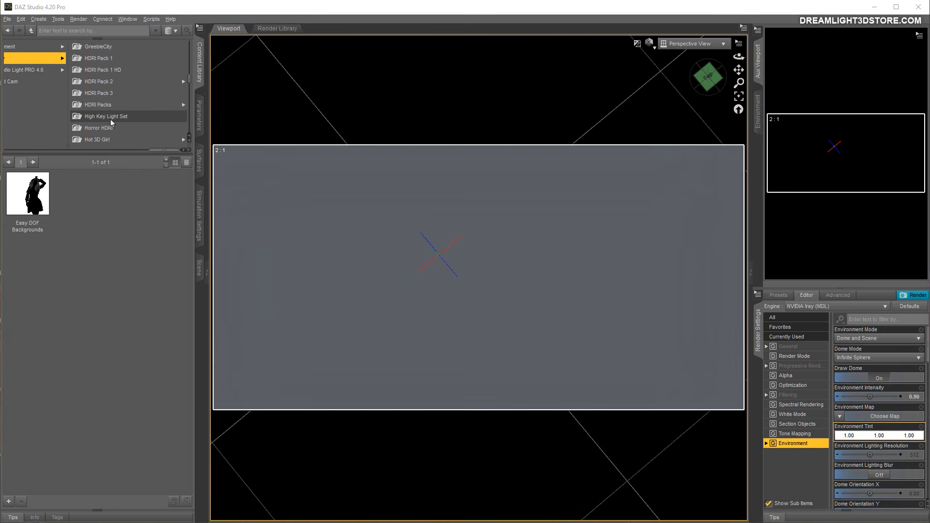
pyautogui.scroll(-1, 126, 126)
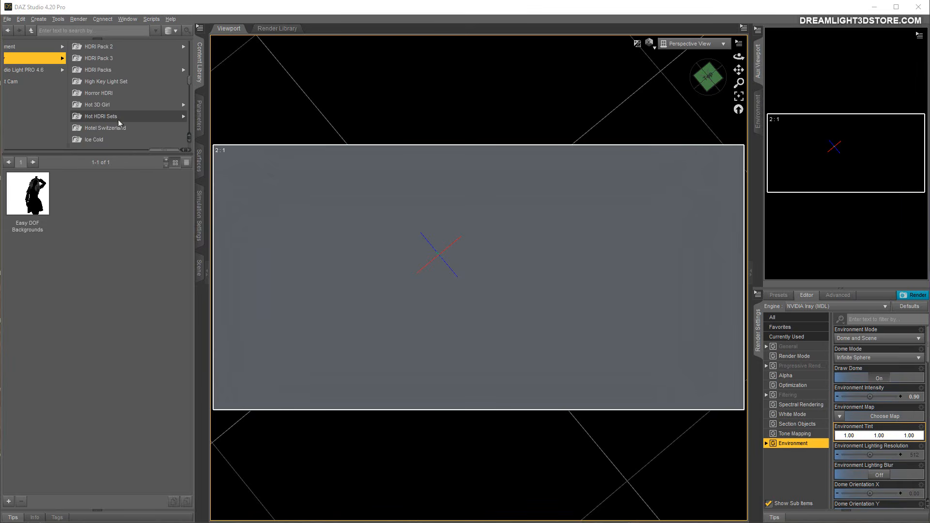
pyautogui.click(104, 118)
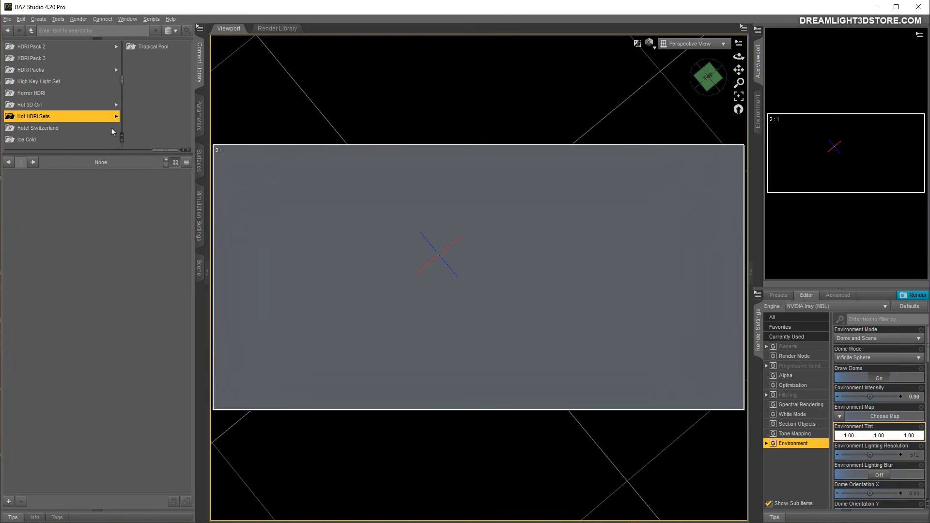
# Step: Create a custom action for the Hot HDRI Sets folder, placed under Scripts in a submenu named Hot HDRI Sets
pyautogui.rightClick(35, 116)
pyautogui.click(56, 186)
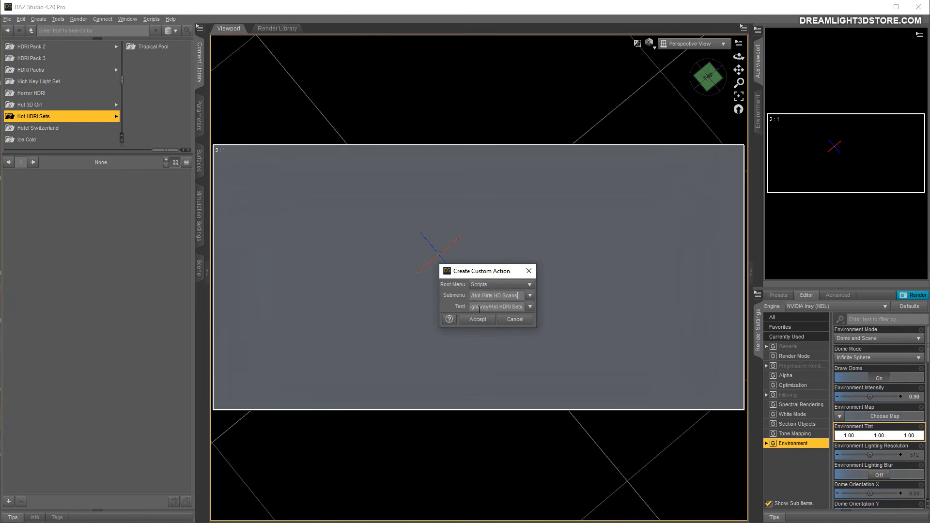
pyautogui.moveTo(518, 295); pyautogui.dragTo(450, 297)
pyautogui.write('Hot HDRI Sets')
pyautogui.click(478, 319)
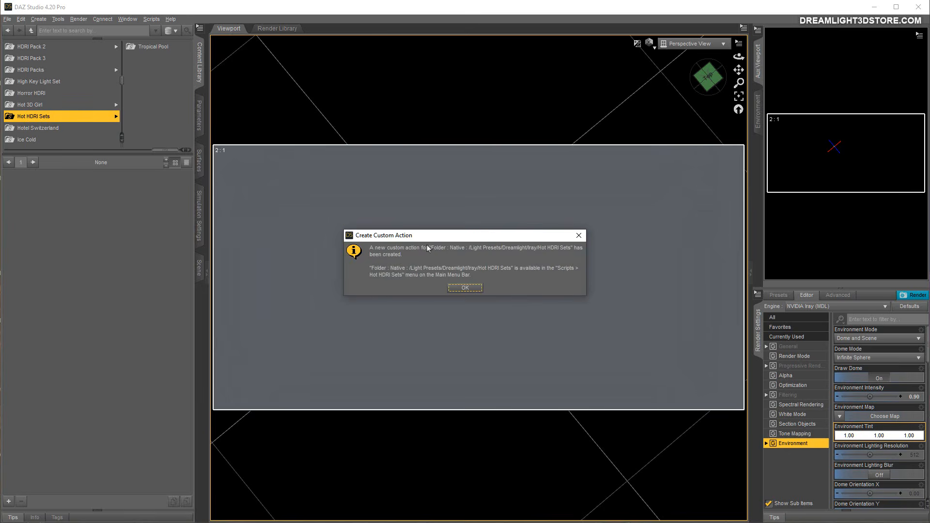
pyautogui.click(464, 288)
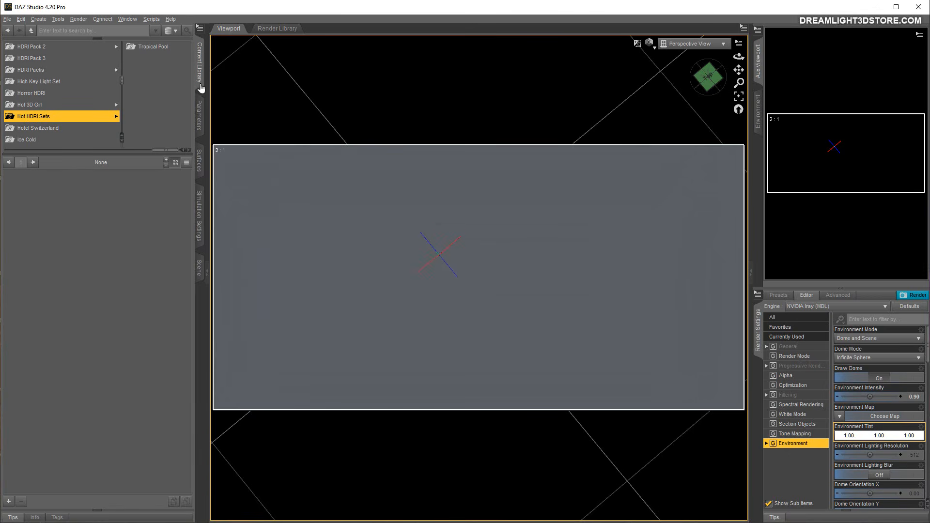
# Step: Open the Hot HDRI Sets folder through its custom action, and load Tropical Pool 01 Load Scene And Camera
pyautogui.click(150, 19)
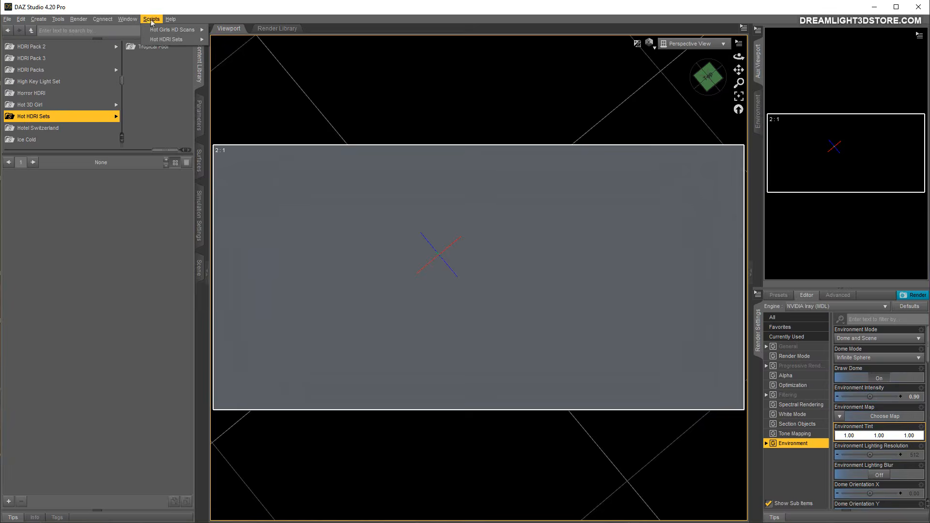
pyautogui.click(166, 43)
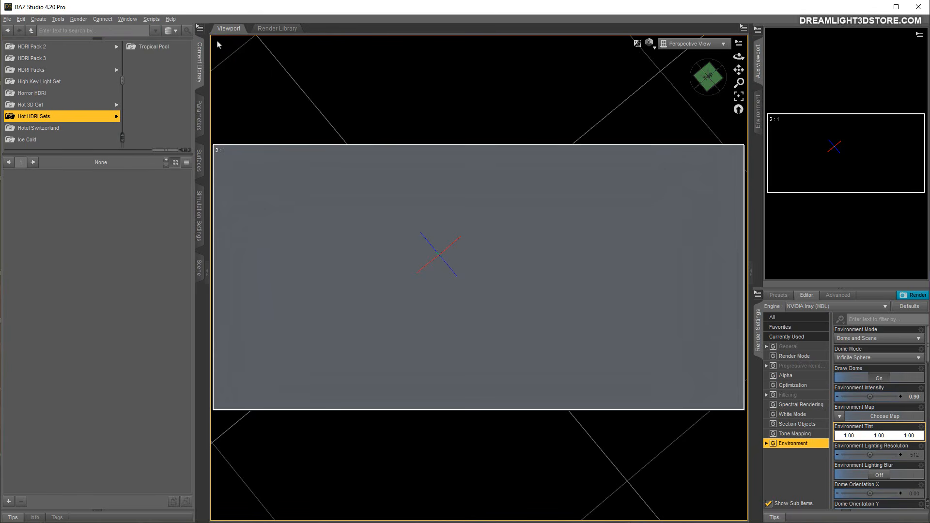
pyautogui.click(145, 47)
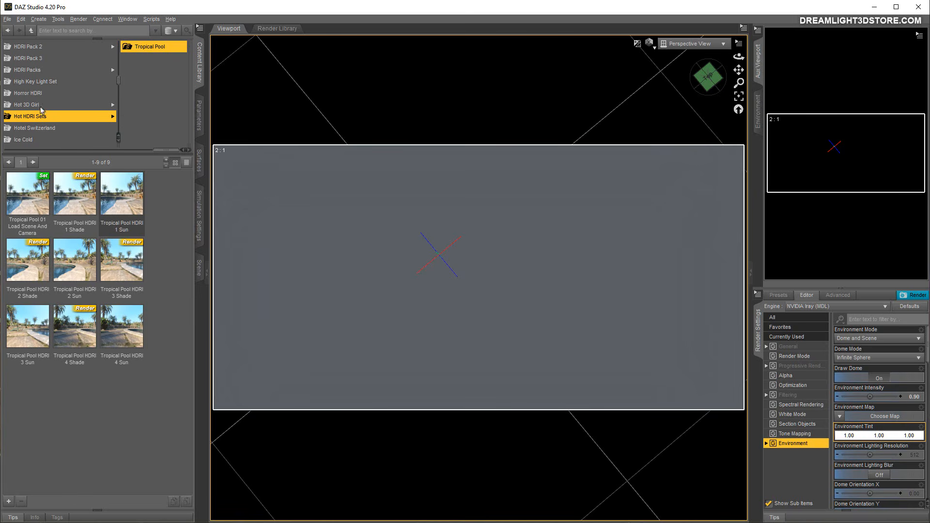
pyautogui.click(27, 191)
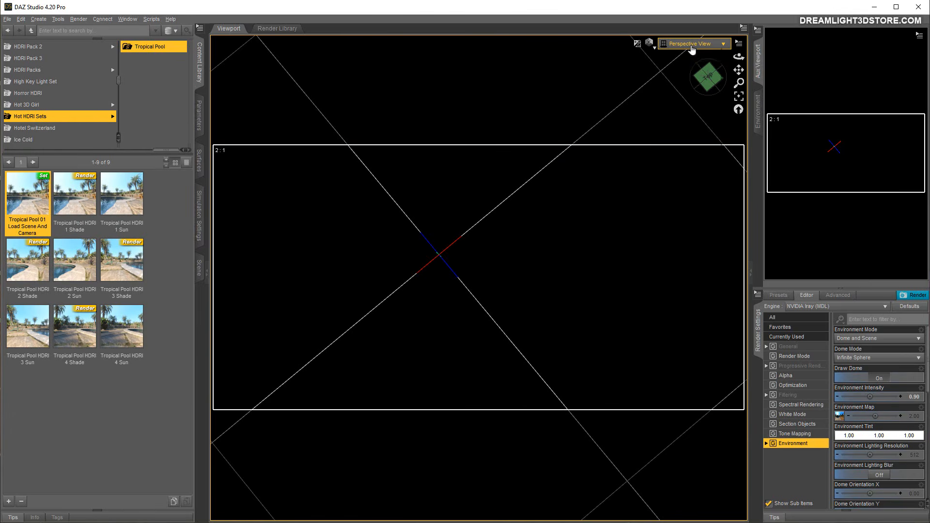
# Step: Switch the viewport from Perspective View to the loaded camera, keeping the current draw style
pyautogui.click(692, 45)
pyautogui.click(676, 127)
pyautogui.click(650, 42)
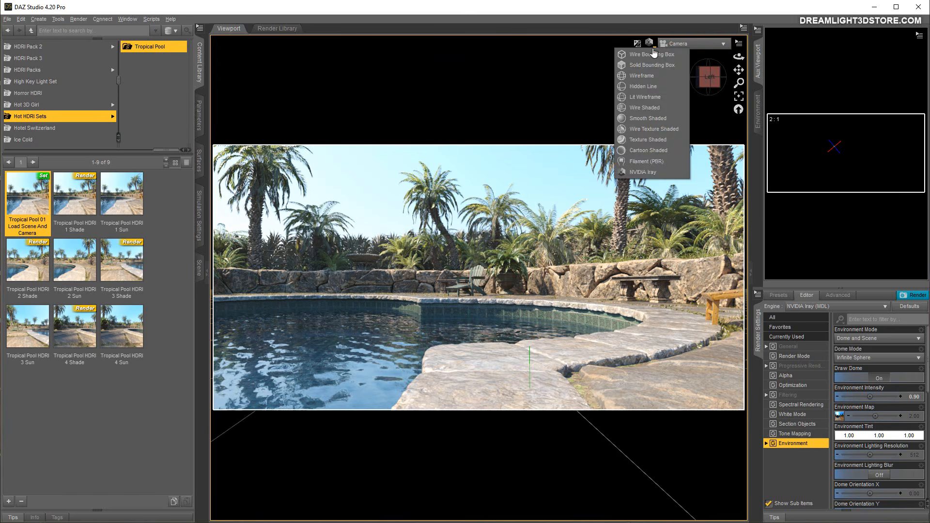
pyautogui.click(613, 12)
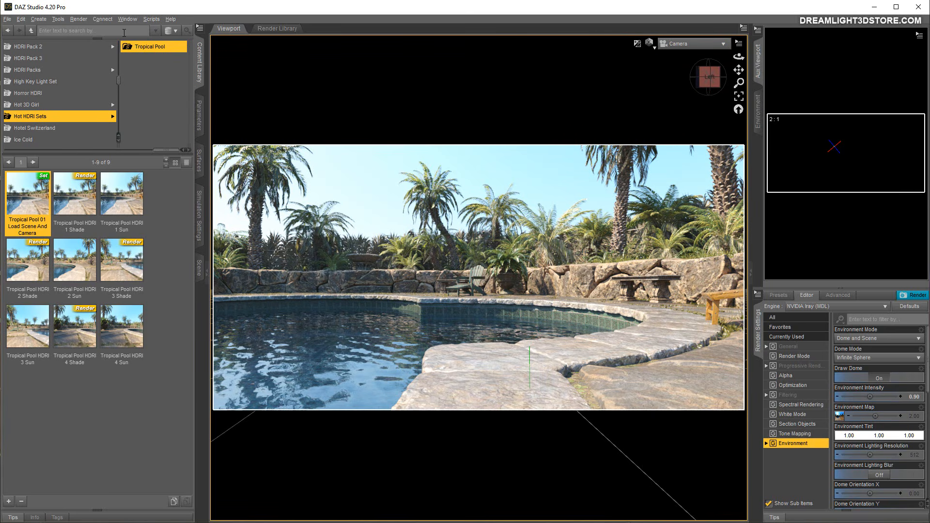
# Step: Open the Payton 113 folder through the Hot Girls HD Scans custom action, and load 01 Payton 113 Load Prop On Floor No Ottoman
pyautogui.click(151, 19)
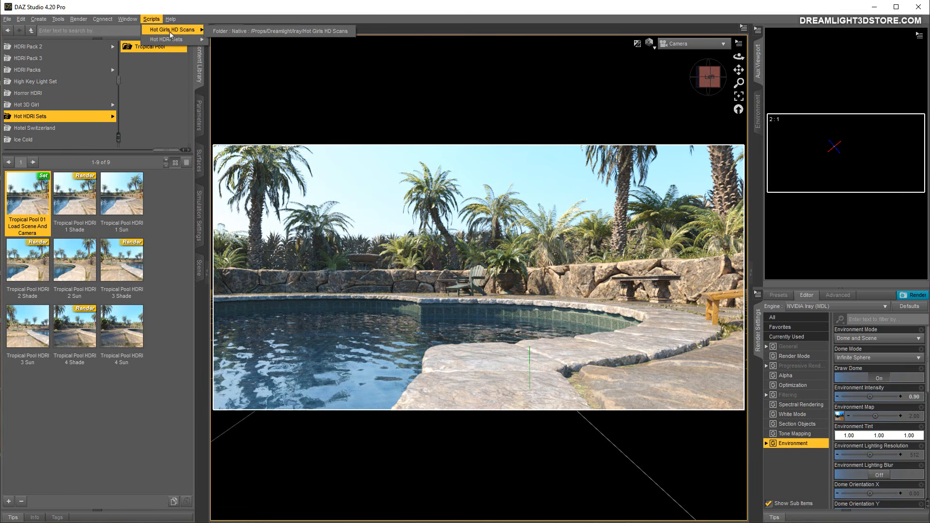
pyautogui.moveTo(164, 31)
pyautogui.click(231, 32)
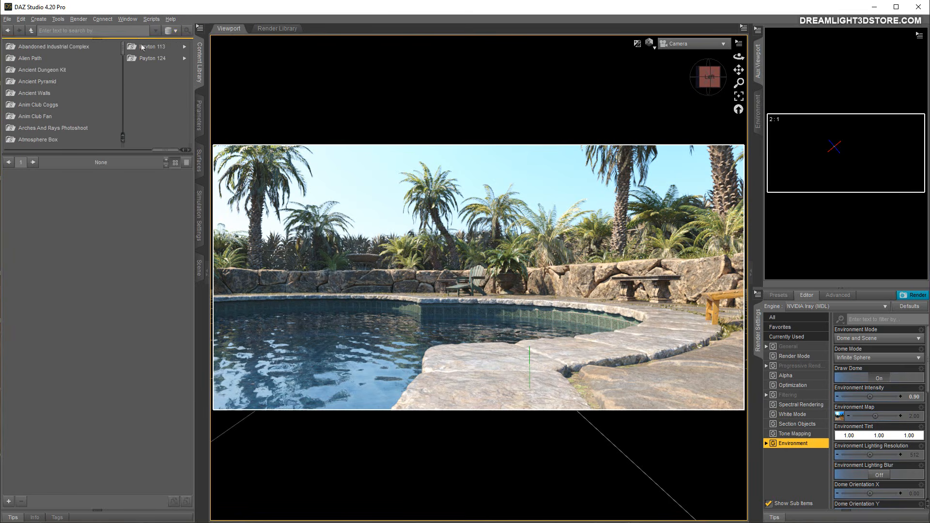
pyautogui.doubleClick(34, 199)
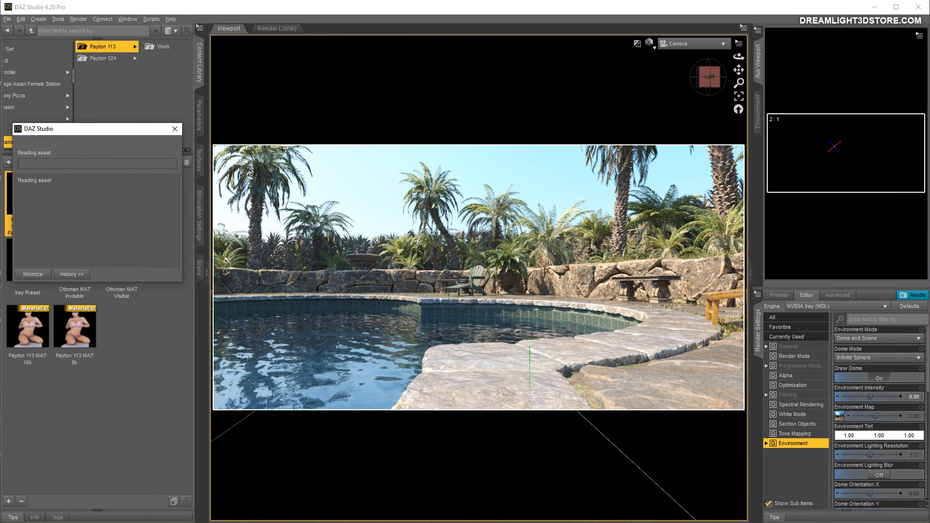
pyautogui.moveTo(96, 339)
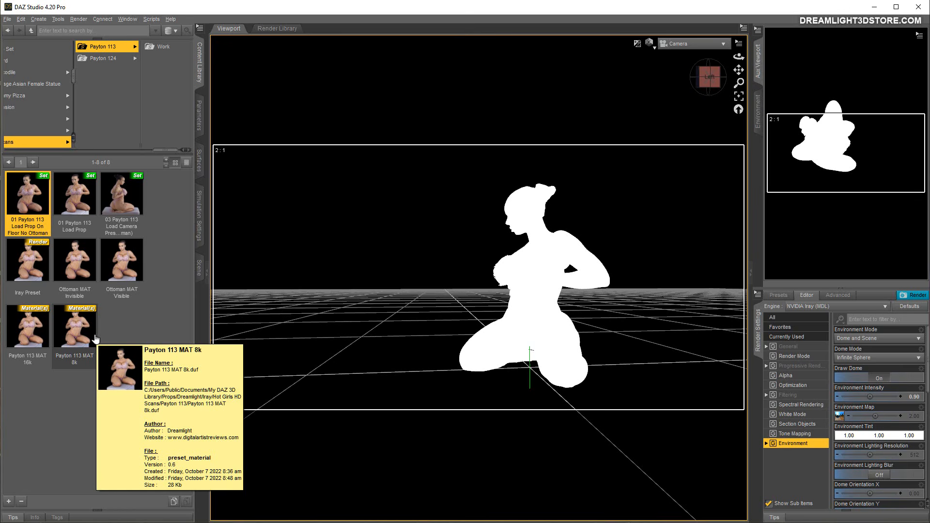
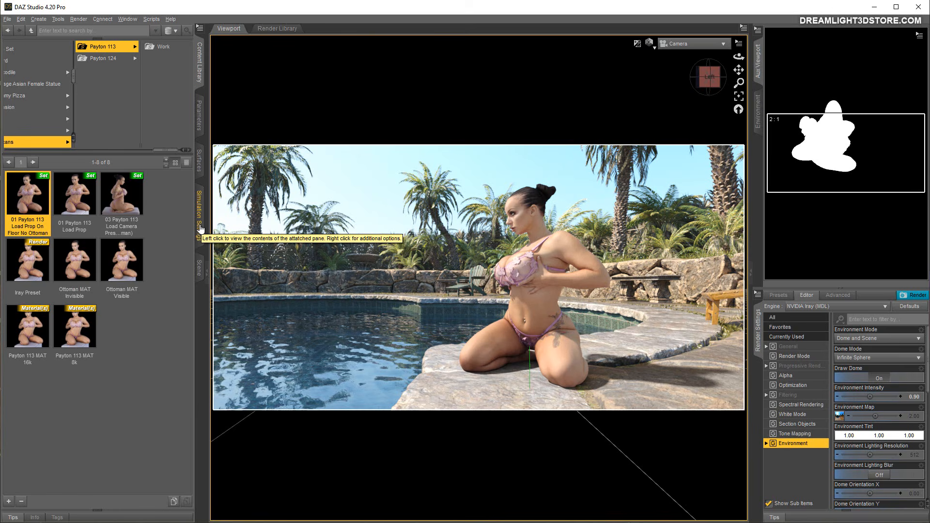
# Step: Check the scene's node list, then go back to the content library and show the contents of the Props folder
pyautogui.click(199, 267)
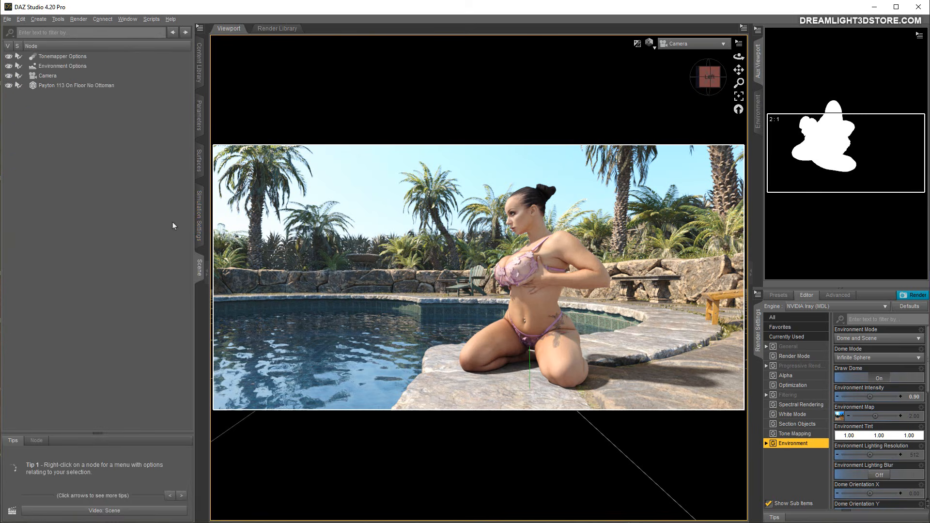
pyautogui.click(198, 63)
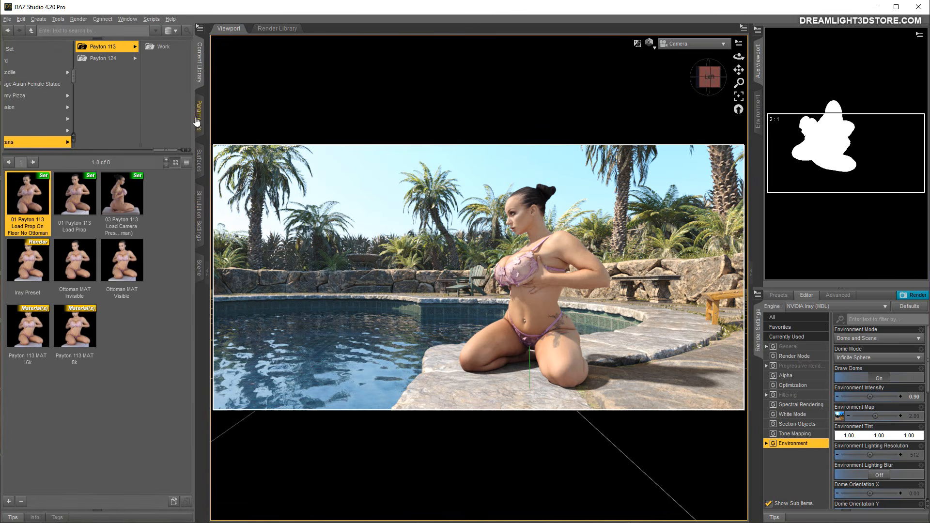
pyautogui.moveTo(147, 155); pyautogui.dragTo(72, 156)
pyautogui.scroll(-3, 60, 122)
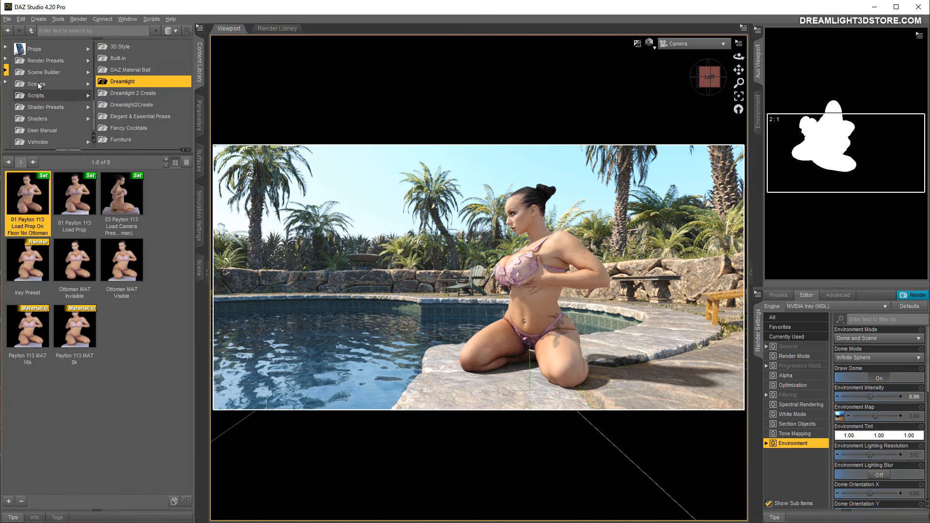
pyautogui.click(38, 86)
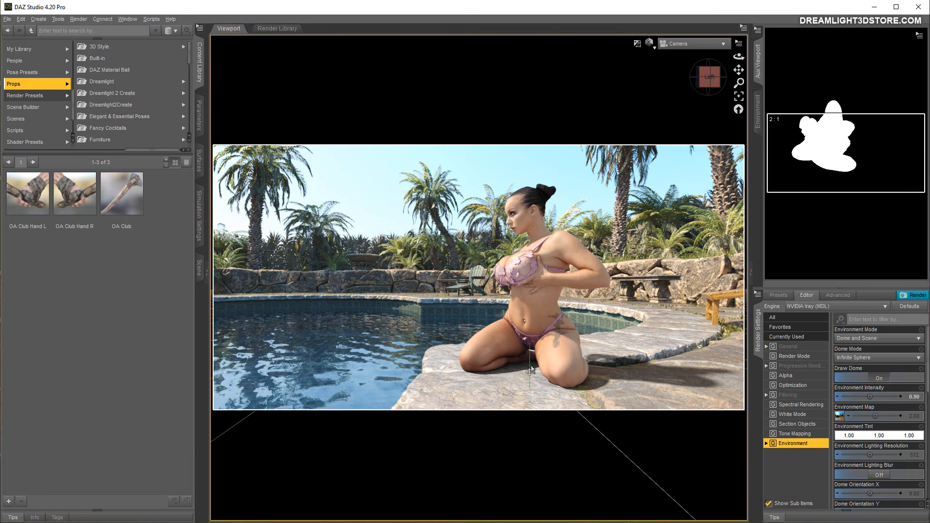
# Step: Open The Ministry Prop folder under Stonemason and load The Ministry into the scene
pyautogui.scroll(-5, 120, 102)
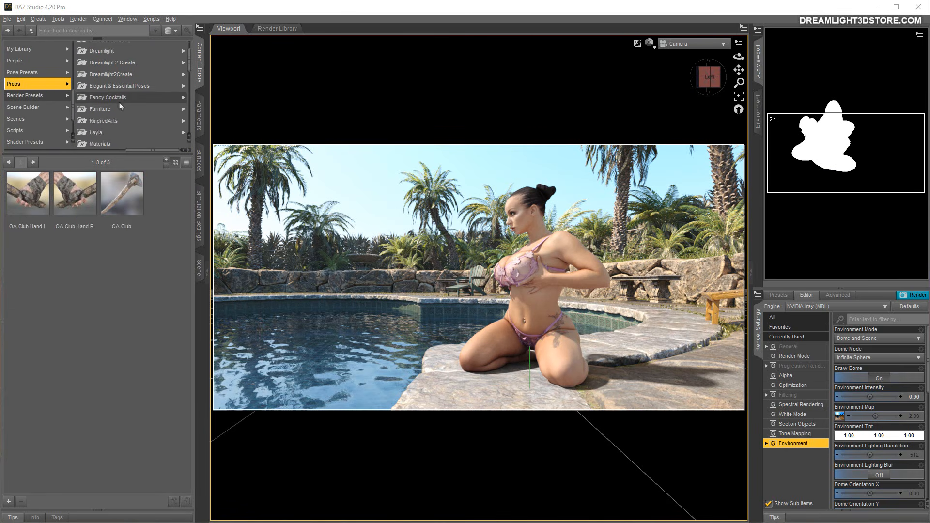
pyautogui.scroll(-5, 124, 104)
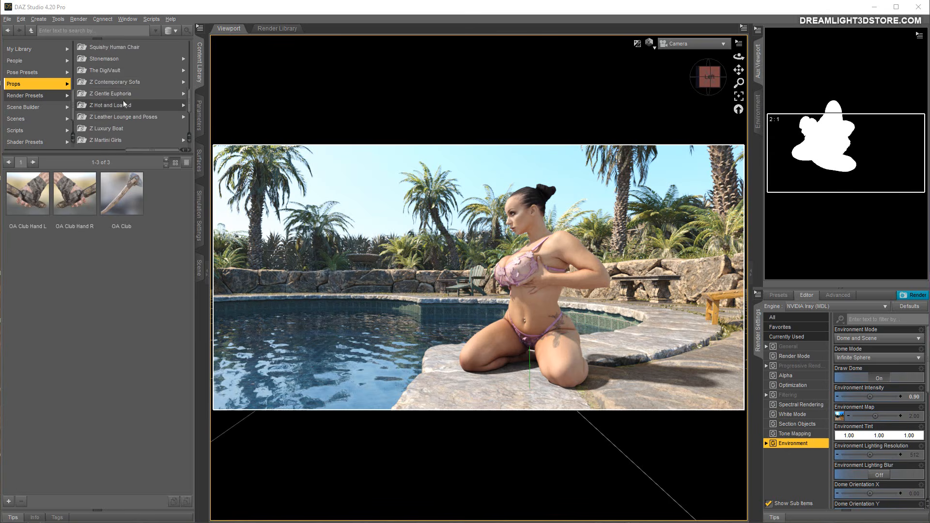
pyautogui.click(102, 59)
pyautogui.scroll(-8, 142, 114)
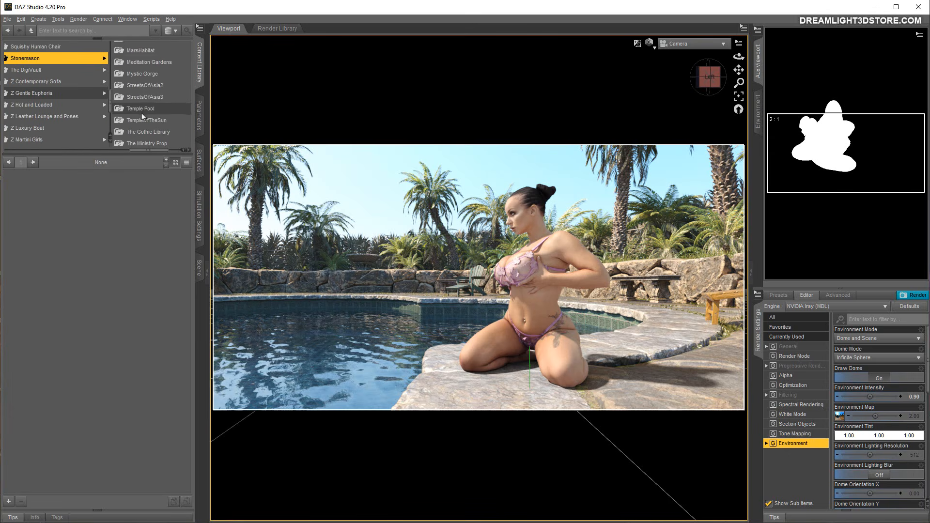
pyautogui.scroll(5, 141, 115)
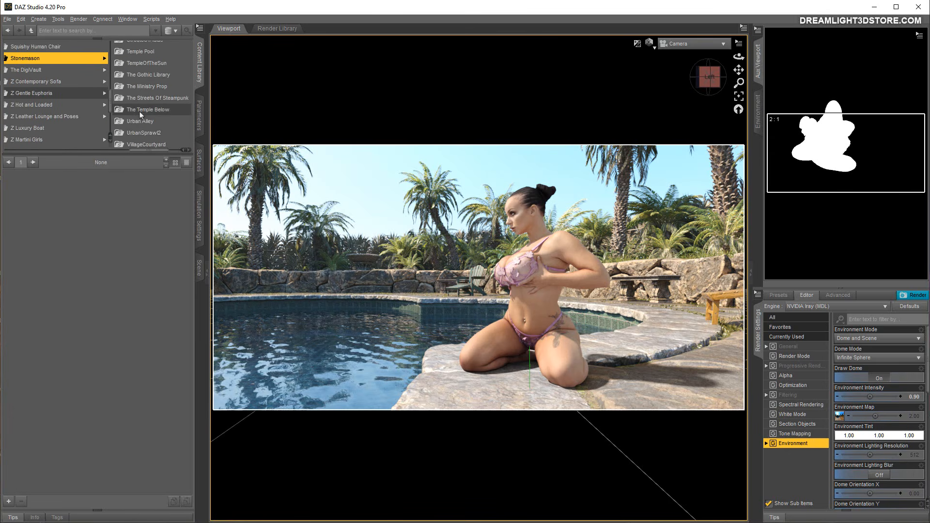
pyautogui.scroll(1, 144, 113)
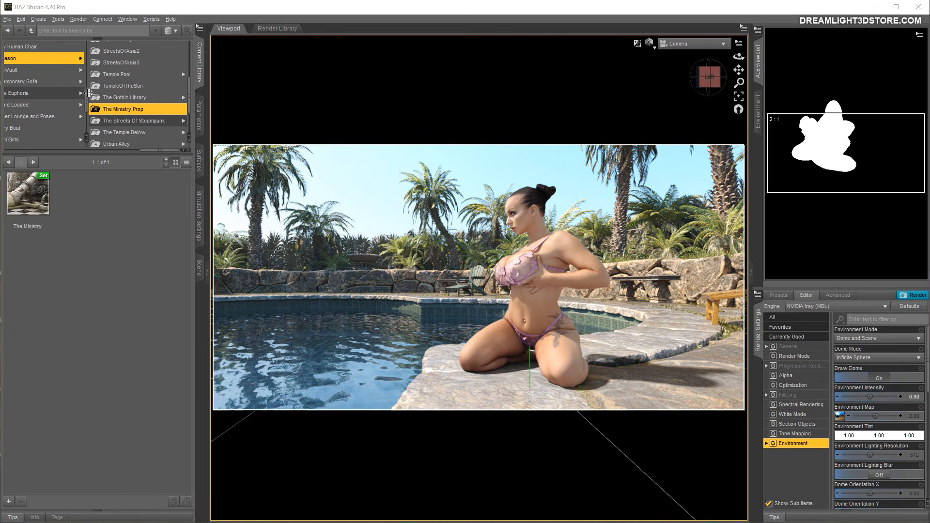
pyautogui.doubleClick(35, 194)
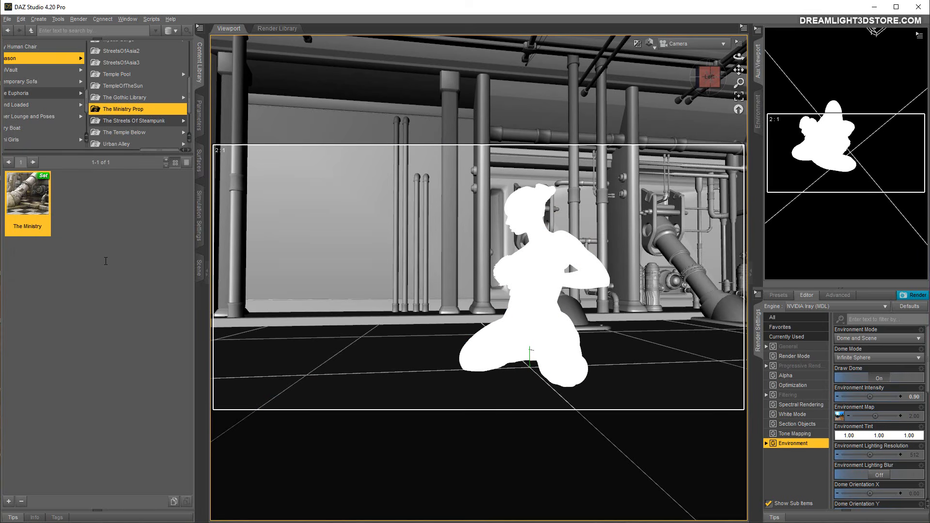
# Step: Turn off Draw Dome and set the Environment Map to None in the environment render settings
pyautogui.click(199, 270)
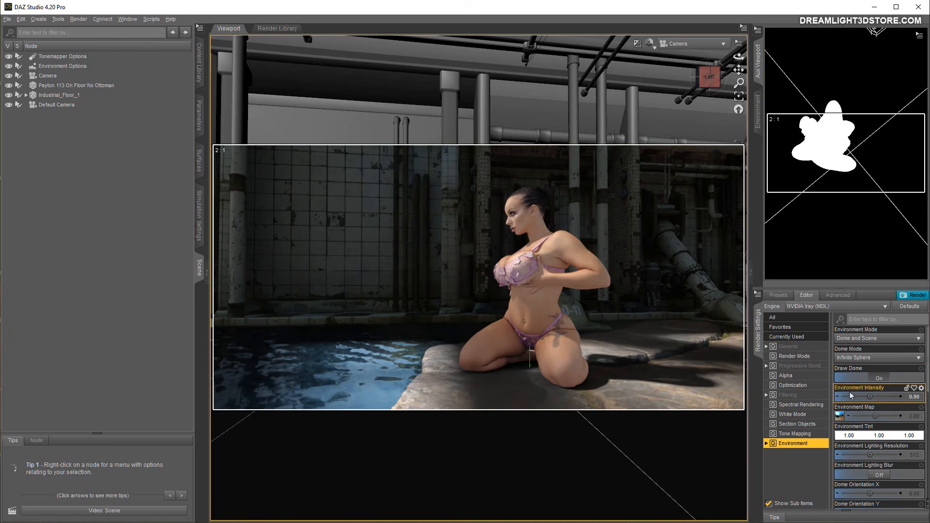
pyautogui.click(879, 379)
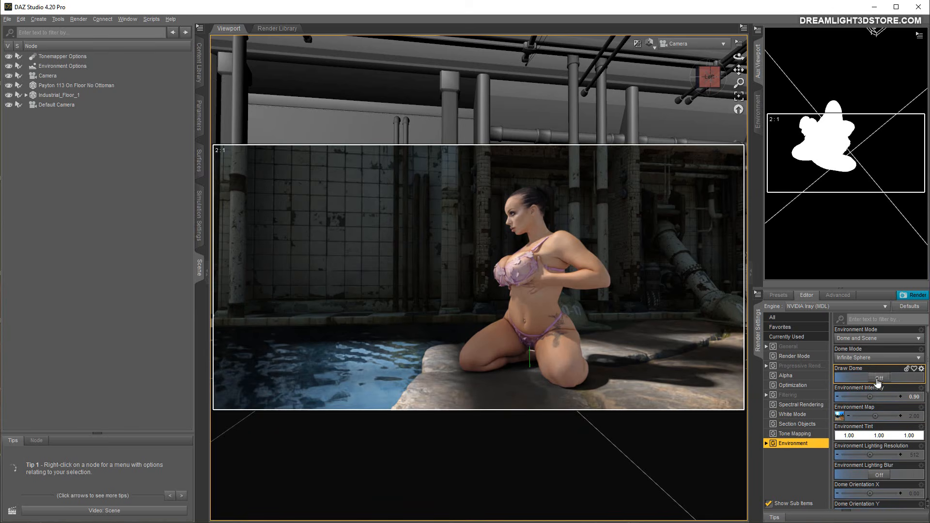
pyautogui.moveTo(838, 418)
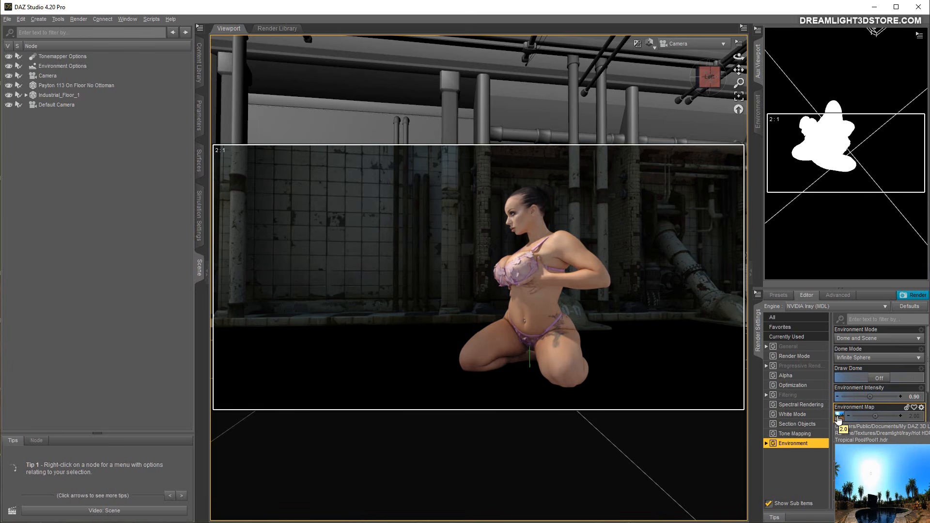
pyautogui.click(839, 418)
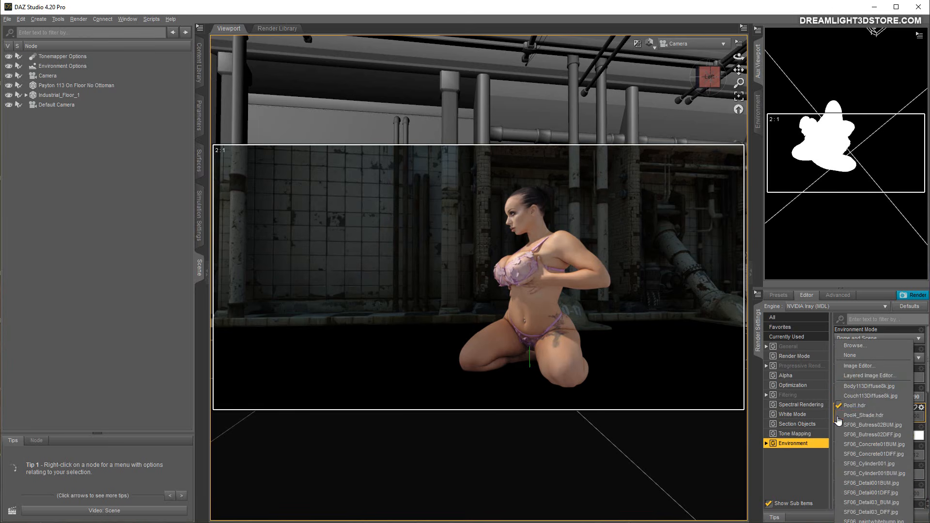
pyautogui.click(851, 356)
# Step: Turn off Draw Ground in the environment render settings
pyautogui.scroll(-5, 871, 436)
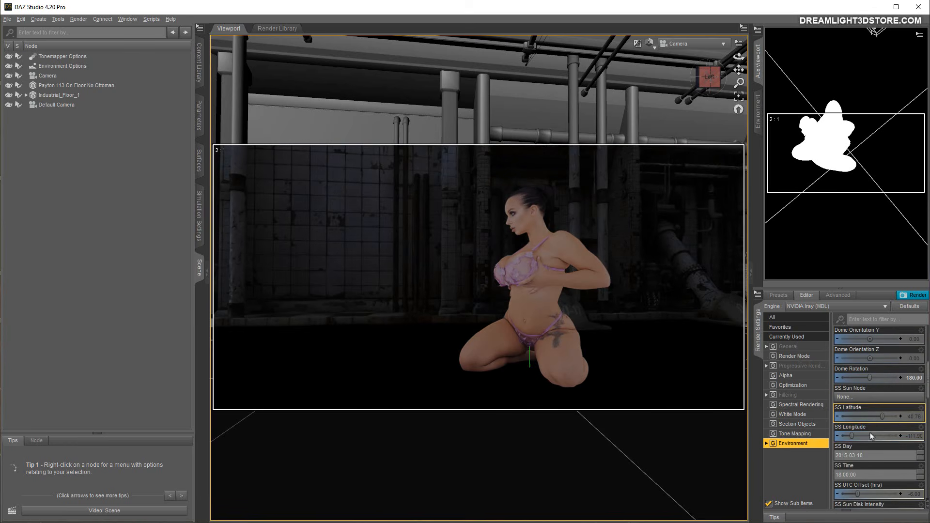
pyautogui.scroll(-5, 870, 436)
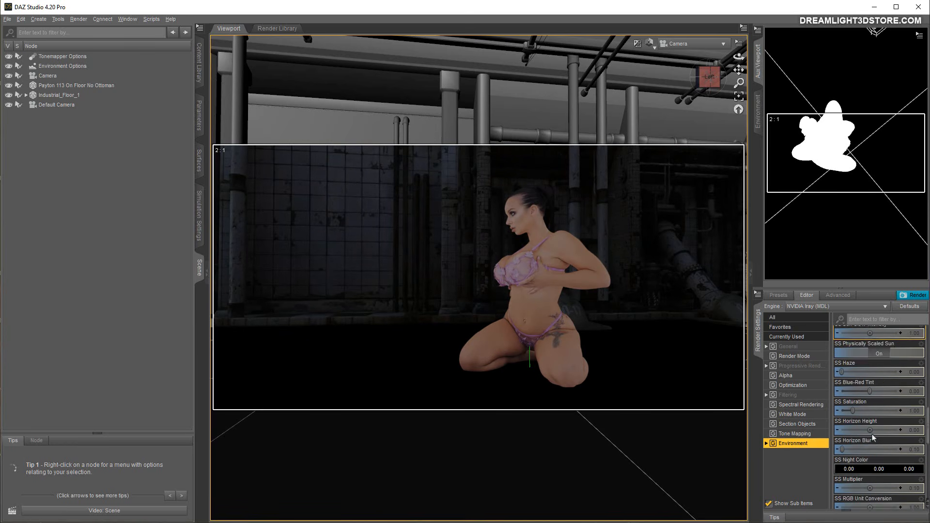
pyautogui.scroll(-5, 874, 436)
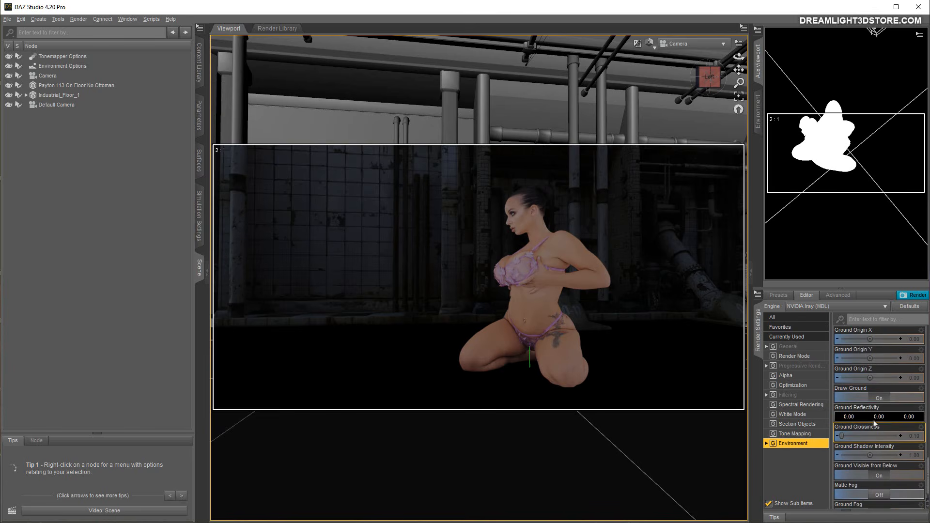
pyautogui.click(879, 397)
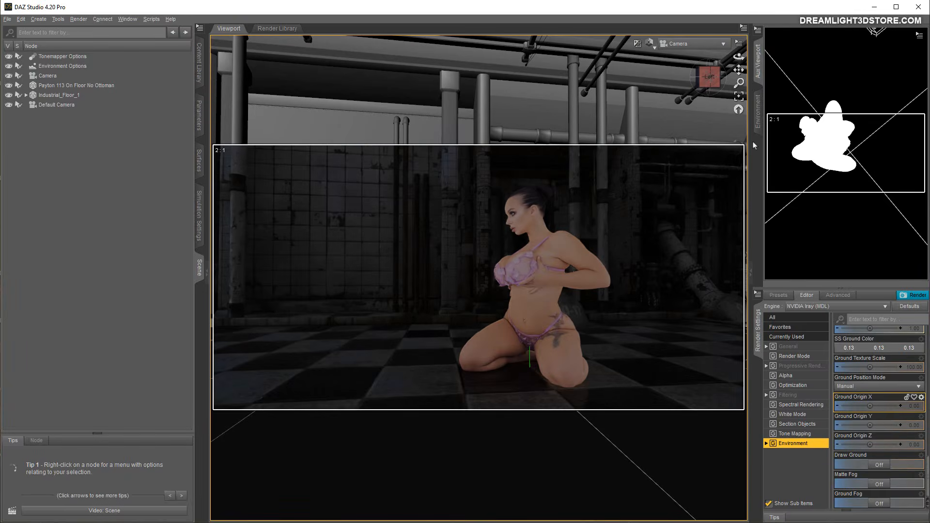
# Step: Orbit the camera to face the Payton 113 prop from the front, and select its Girl and NippleCovers surfaces for editing
pyautogui.moveTo(739, 57); pyautogui.dragTo(797, 58)
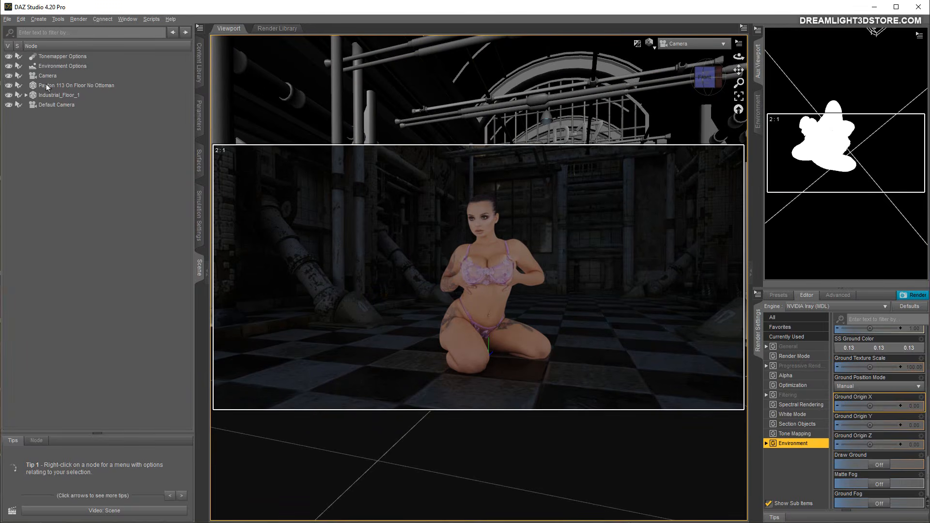
pyautogui.click(51, 84)
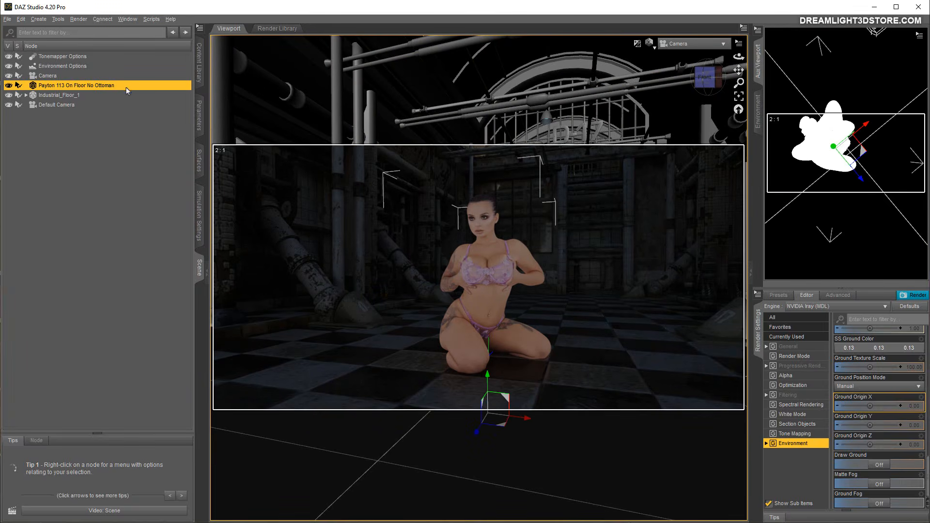
pyautogui.click(200, 165)
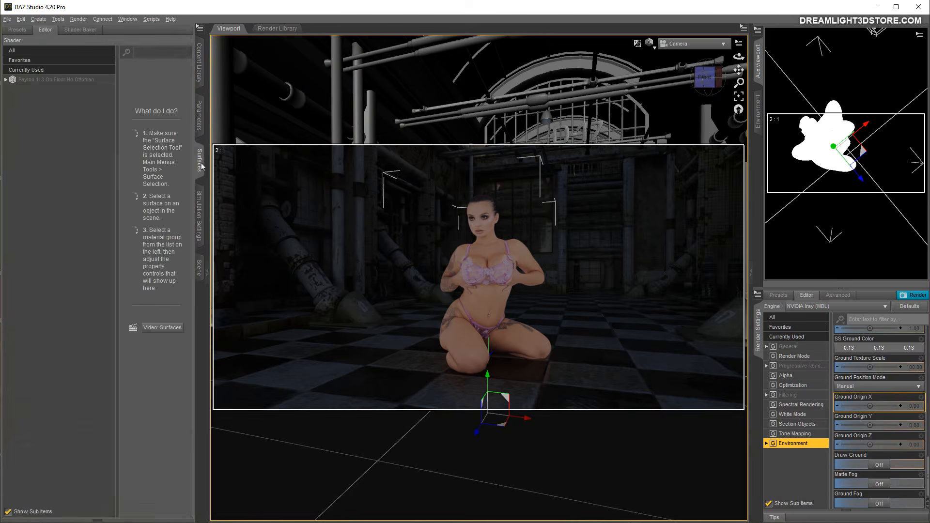
pyautogui.click(5, 81)
pyautogui.click(6, 79)
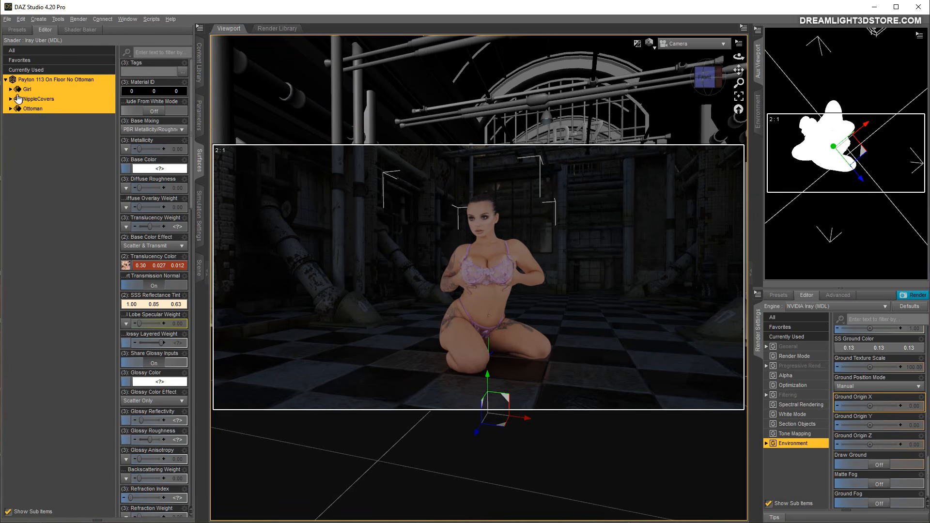
pyautogui.click(28, 90)
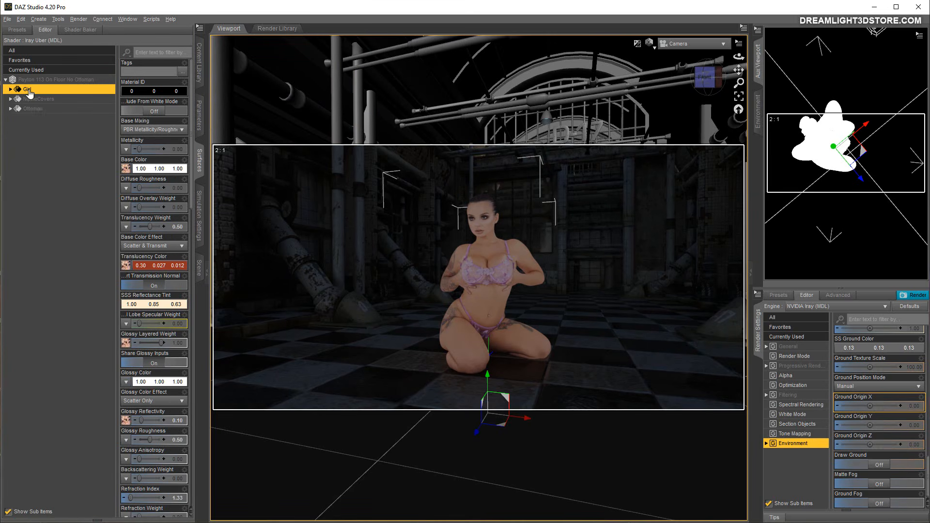
pyautogui.keyDown('ctrl'); pyautogui.click(33, 99); pyautogui.keyUp('ctrl')
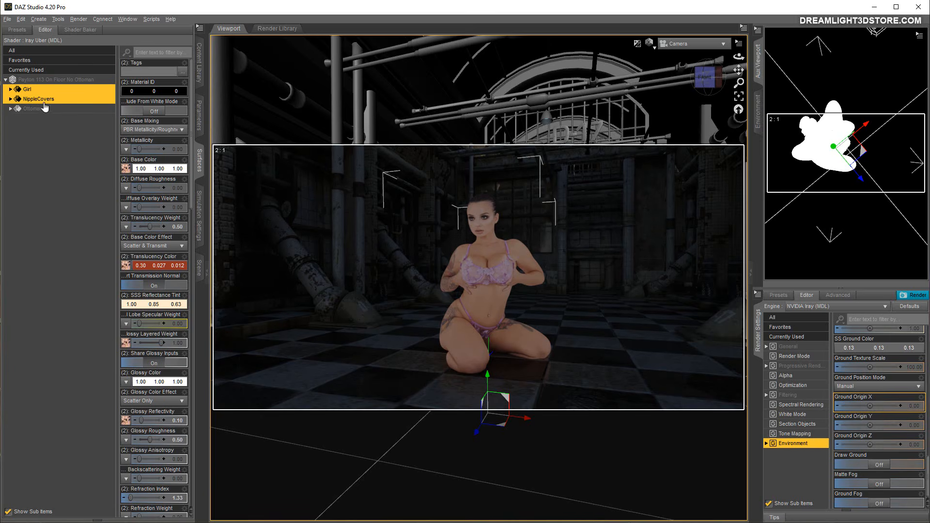
# Step: Set the emission Luminance of the Girl and NippleCovers surfaces to 16000
pyautogui.scroll(-6, 163, 330)
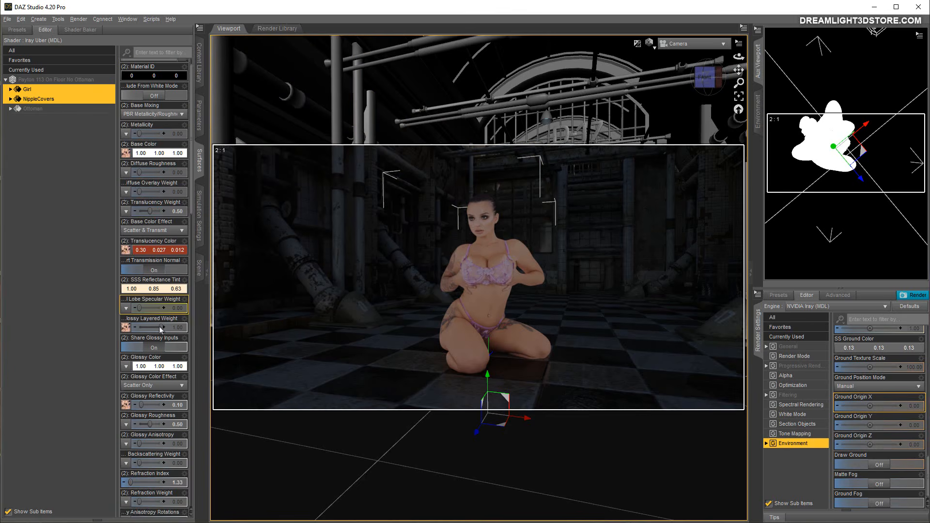
pyautogui.scroll(-1, 162, 329)
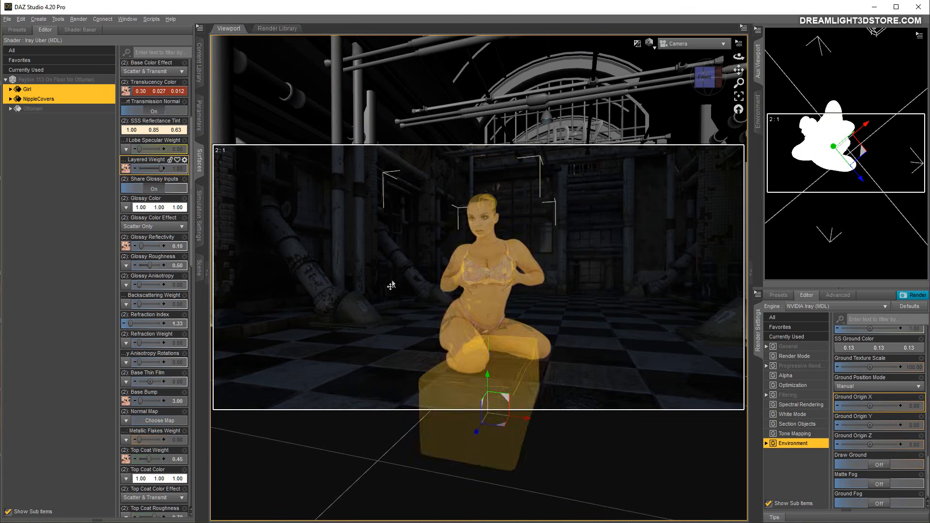
pyautogui.scroll(-14, 155, 359)
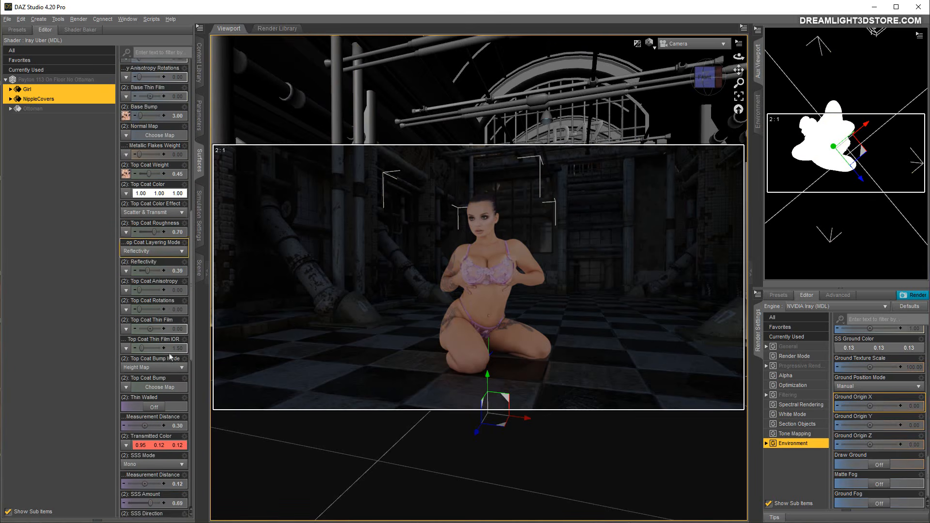
pyautogui.scroll(-6, 163, 360)
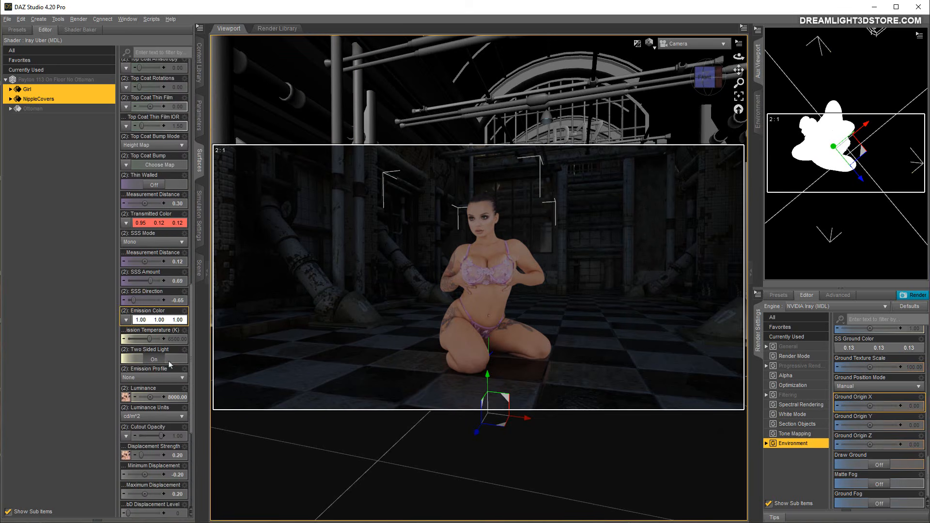
pyautogui.scroll(-1, 161, 358)
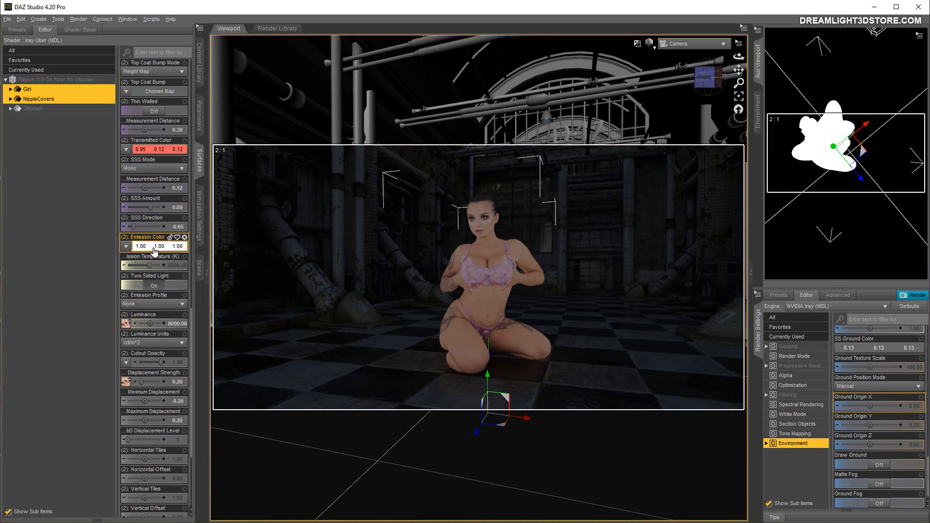
pyautogui.click(174, 323)
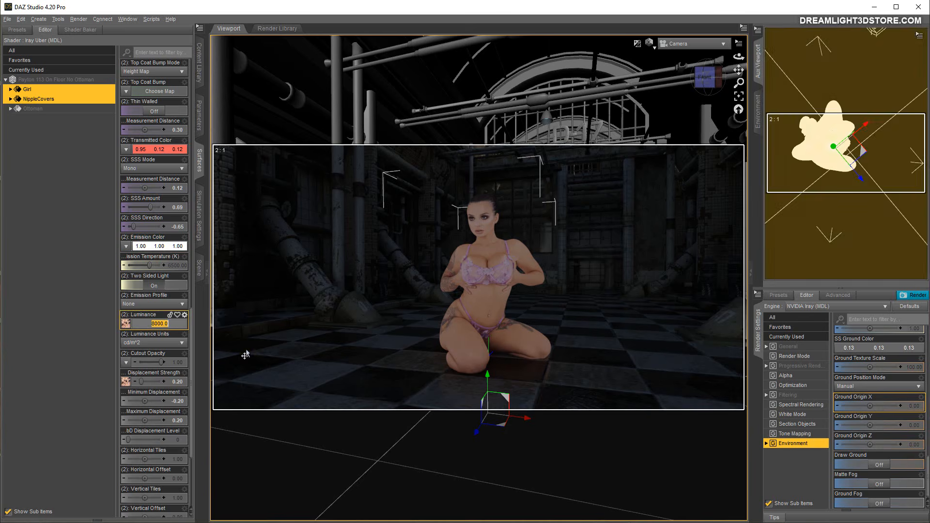
pyautogui.write('16000')
pyautogui.press('Return')
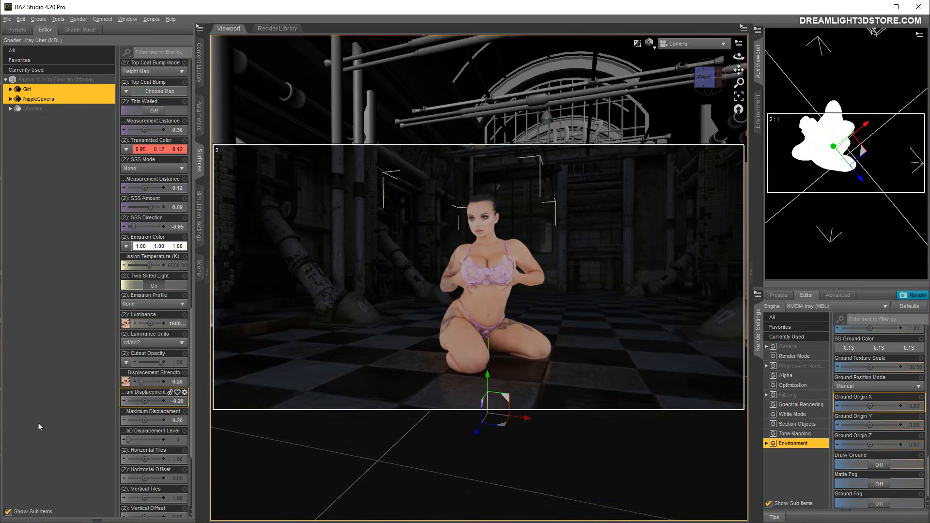
# Step: Set the emission Luminance of the Girl and NippleCovers surfaces back to 8000
pyautogui.click(172, 324)
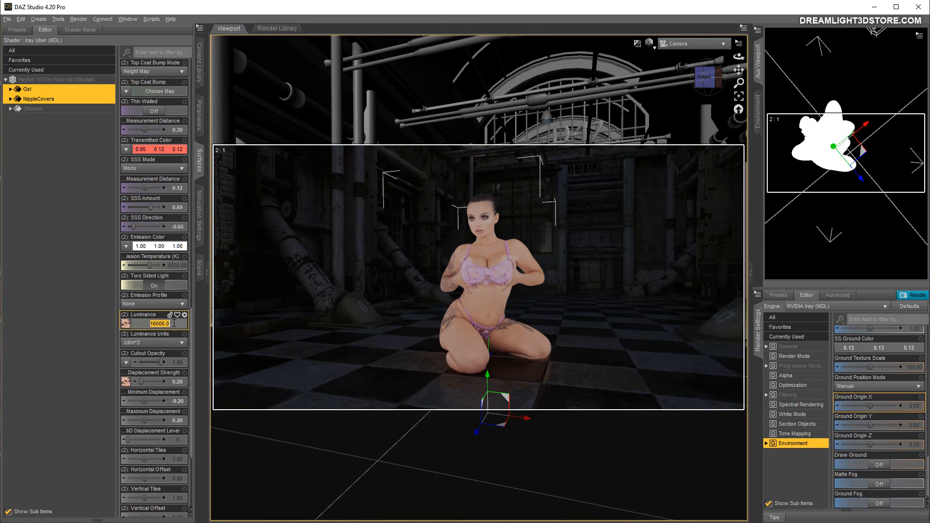
pyautogui.write('800')
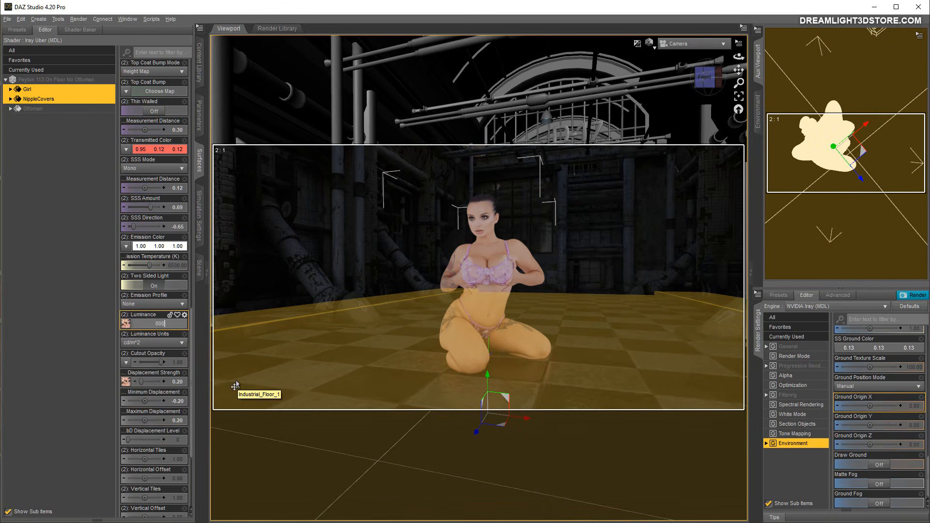
pyautogui.write('0')
pyautogui.press('Return')
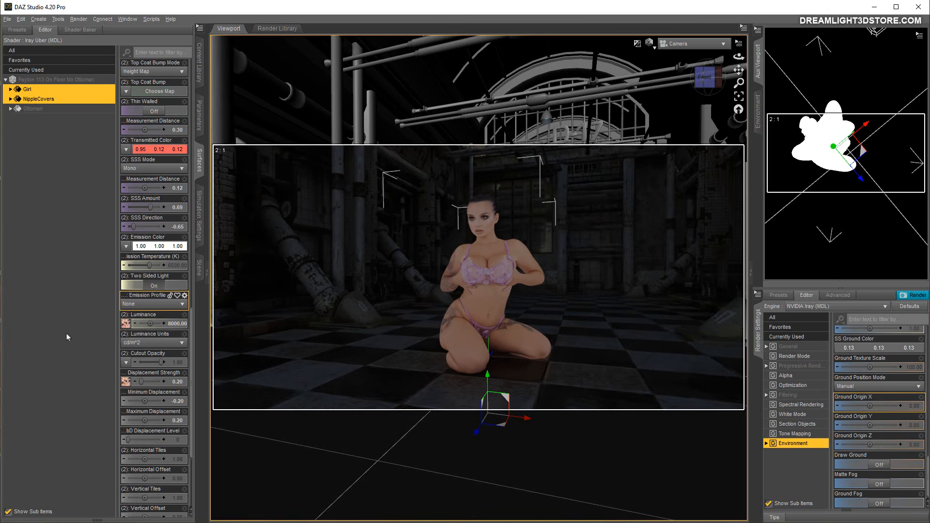
# Step: Set the emission Luminance of the Girl and NippleCovers surfaces to 0
pyautogui.click(184, 324)
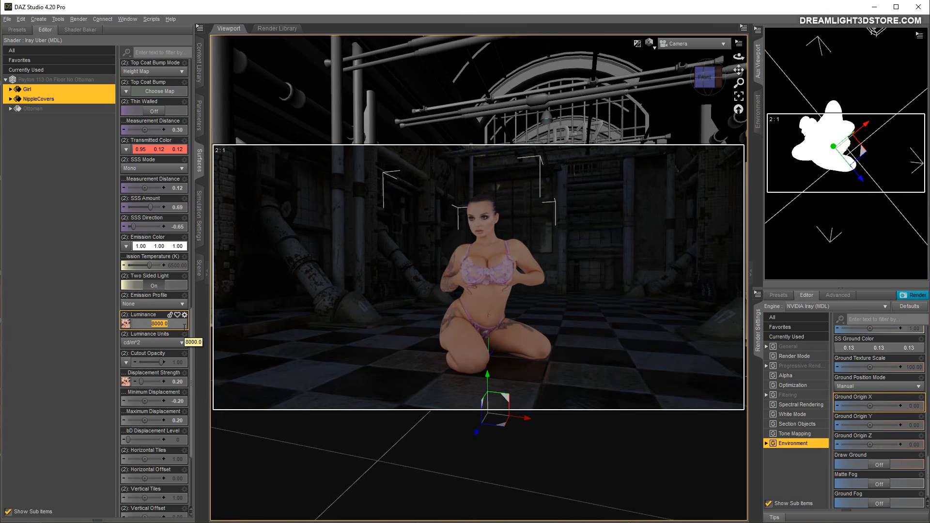
pyautogui.write('0')
pyautogui.press('Return')
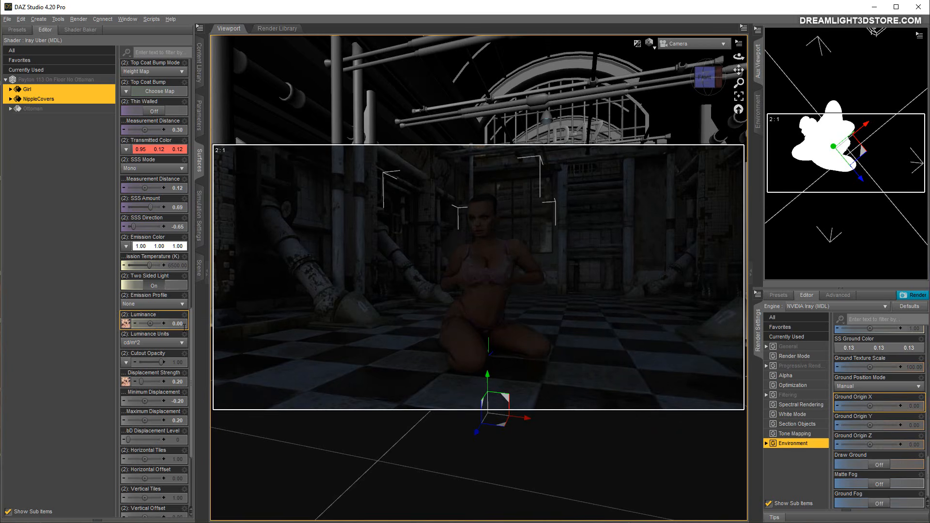
# Step: Create a new spotlight in the scene with the default creation options
pyautogui.click(39, 19)
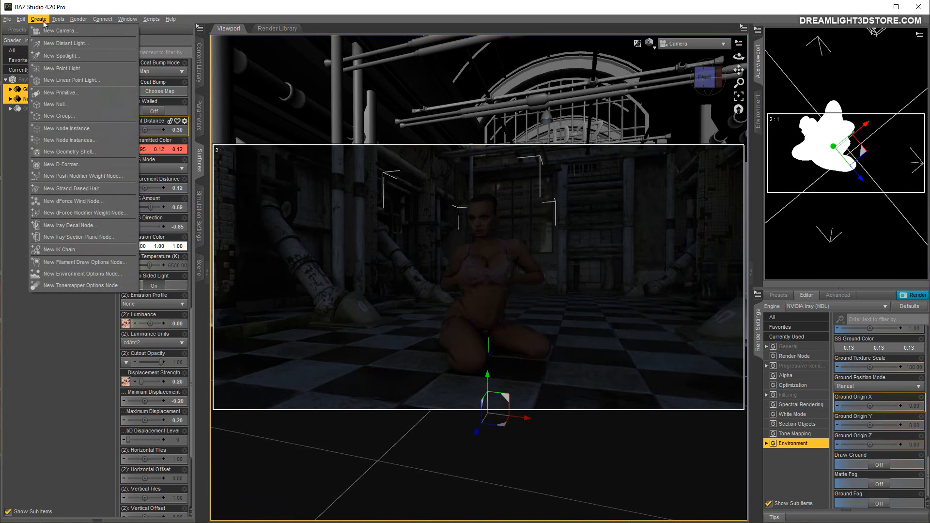
pyautogui.click(54, 57)
pyautogui.click(274, 231)
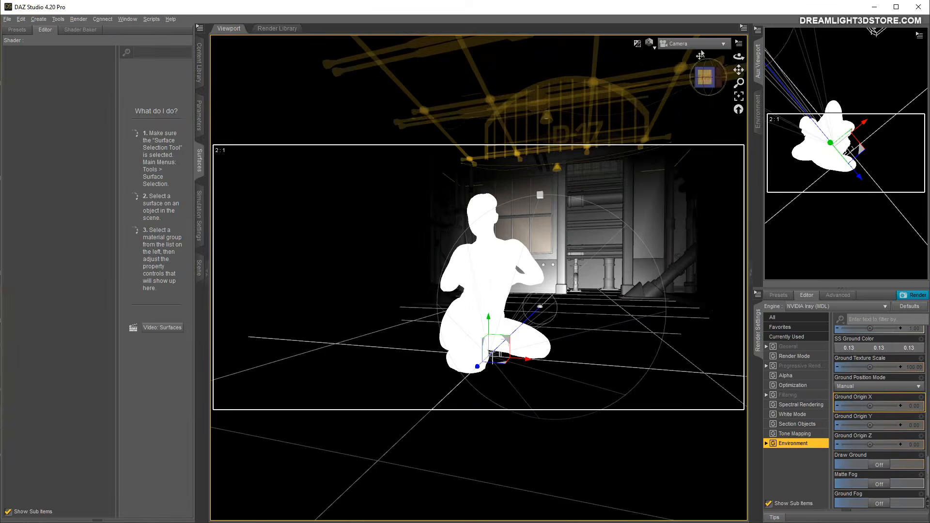
# Step: Look through the SpotLight in Wireframe mode and position it high above the Payton 113 prop, aimed diagonally down at it
pyautogui.click(688, 43)
pyautogui.click(674, 144)
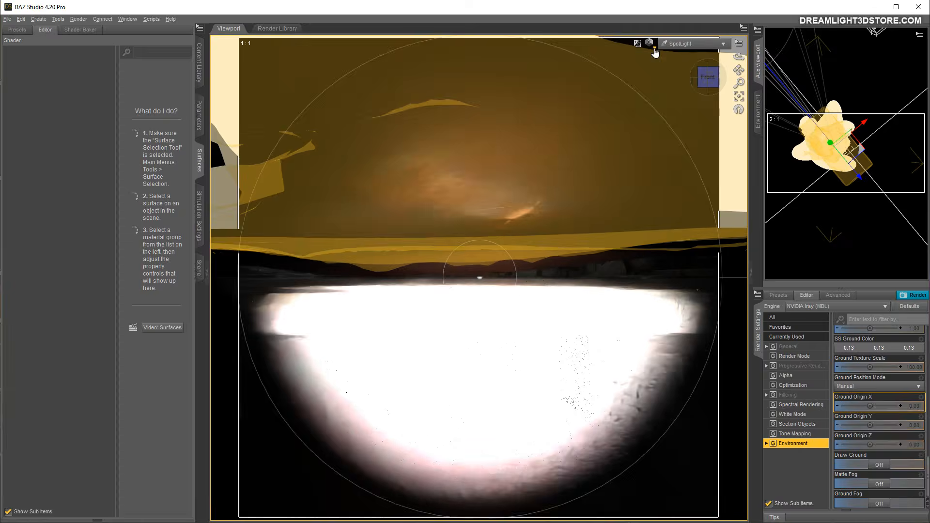
pyautogui.click(650, 43)
pyautogui.click(642, 76)
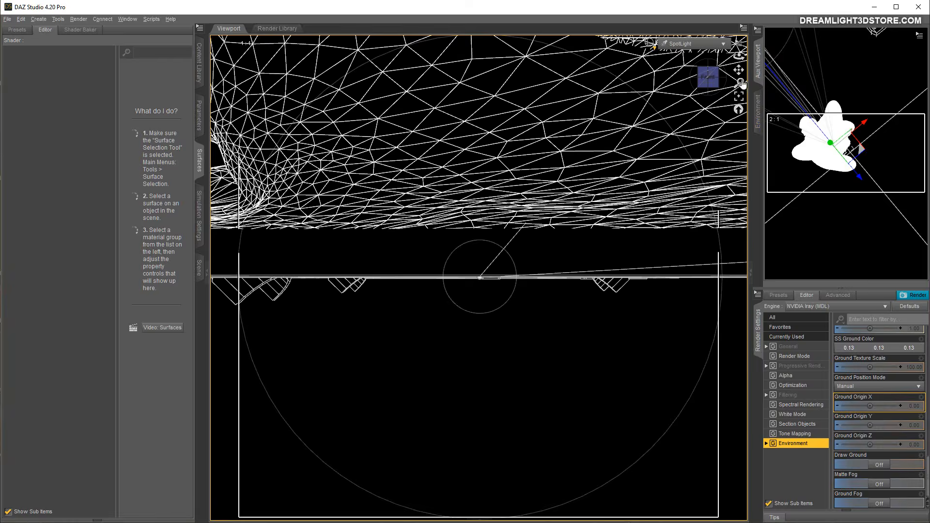
pyautogui.moveTo(740, 83); pyautogui.dragTo(740, 135)
pyautogui.moveTo(739, 57); pyautogui.dragTo(721, 44)
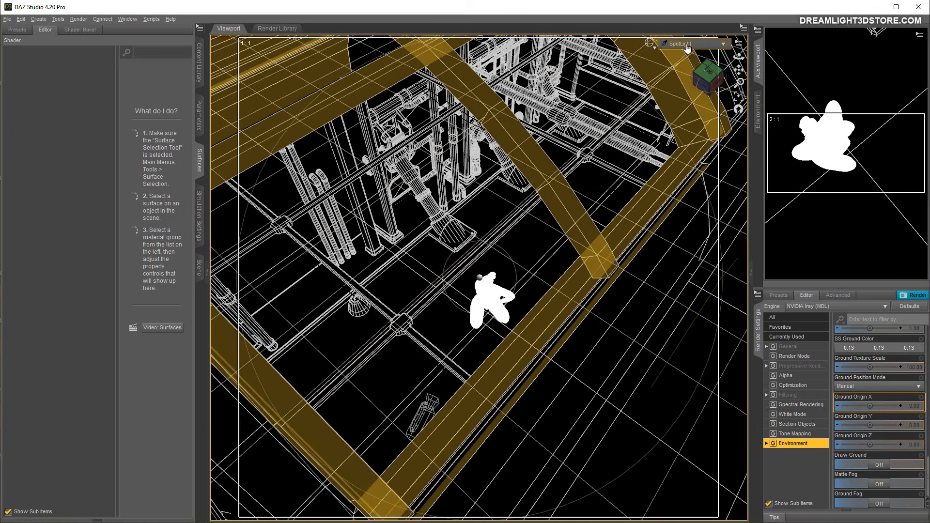
# Step: Return the viewport to the Camera view and preview the scene in NVIDIA Iray mode
pyautogui.click(693, 44)
pyautogui.click(674, 115)
pyautogui.click(654, 48)
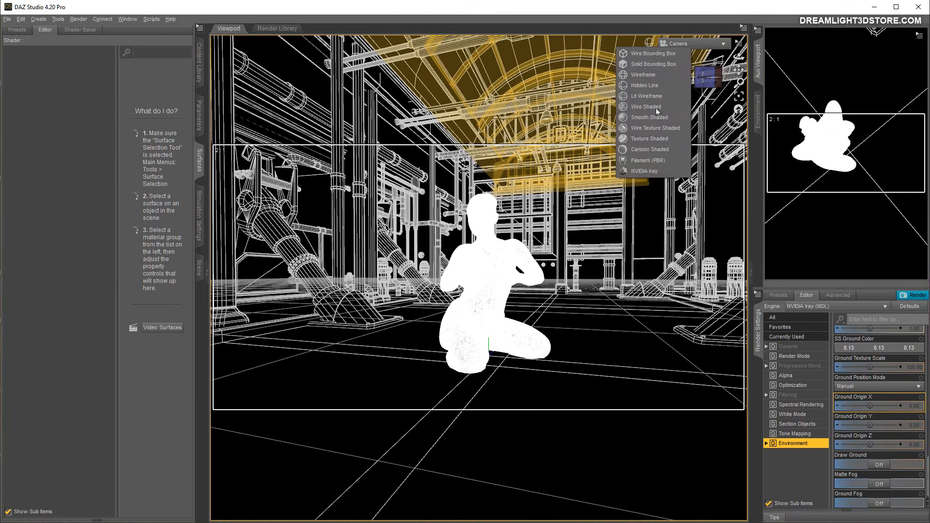
pyautogui.click(641, 171)
# Step: Set the SpotLight's Shadow Type to Raytraced (Software Only) and its Light Geometry to Rectangle
pyautogui.click(194, 269)
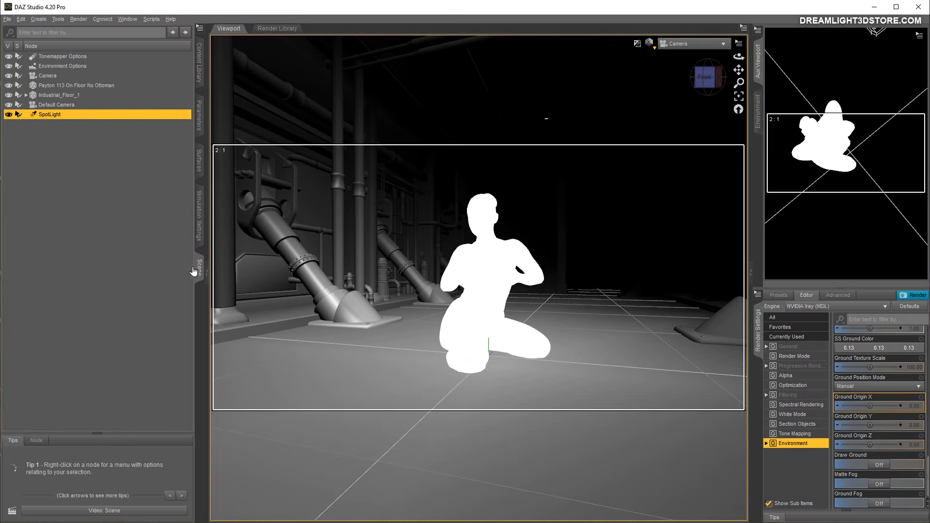
pyautogui.click(199, 115)
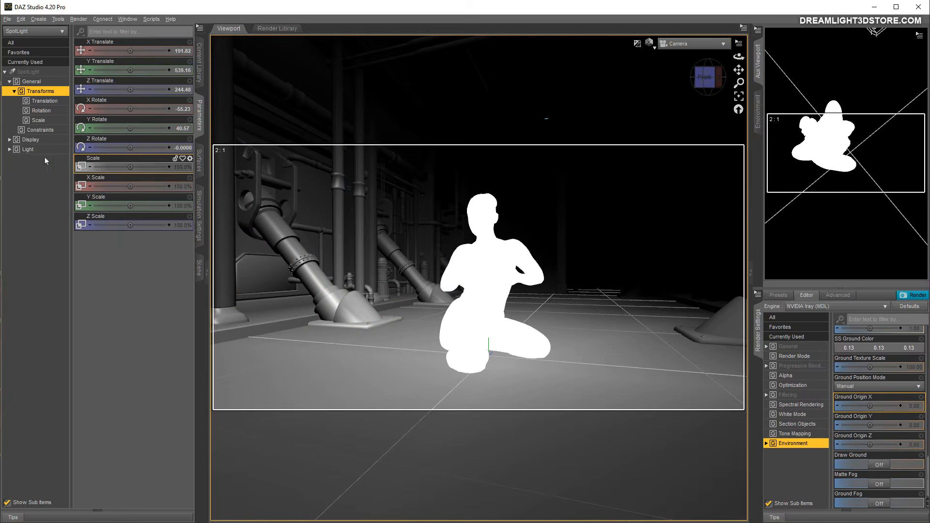
pyautogui.click(64, 149)
pyautogui.click(111, 167)
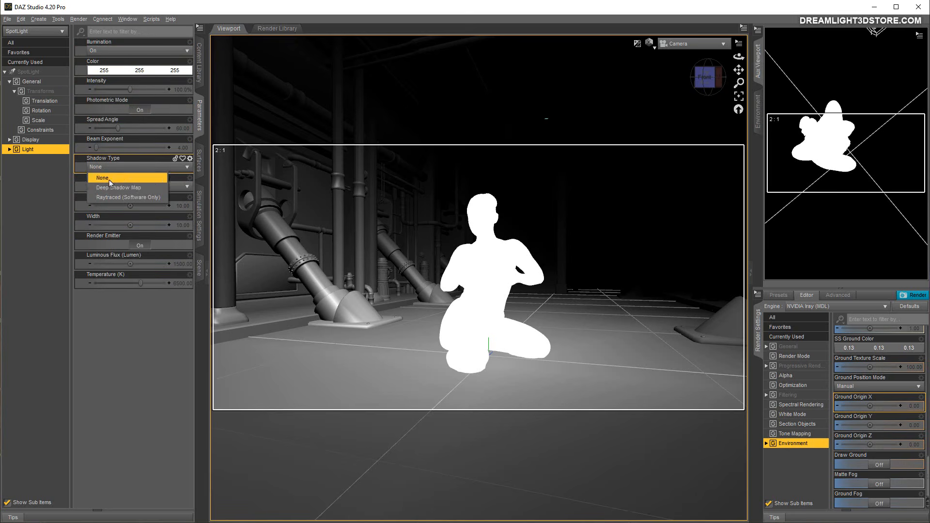
pyautogui.click(111, 187)
pyautogui.click(111, 166)
pyautogui.click(111, 196)
pyautogui.click(110, 186)
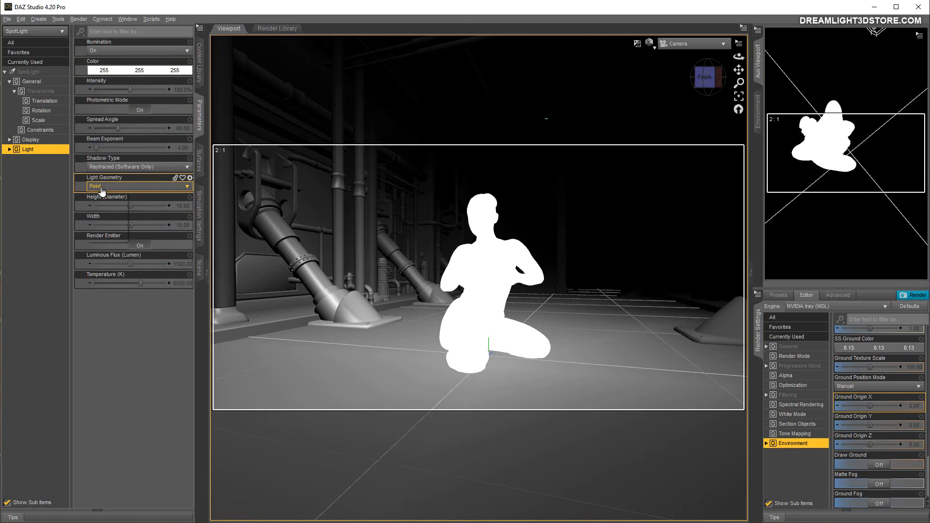
pyautogui.click(108, 207)
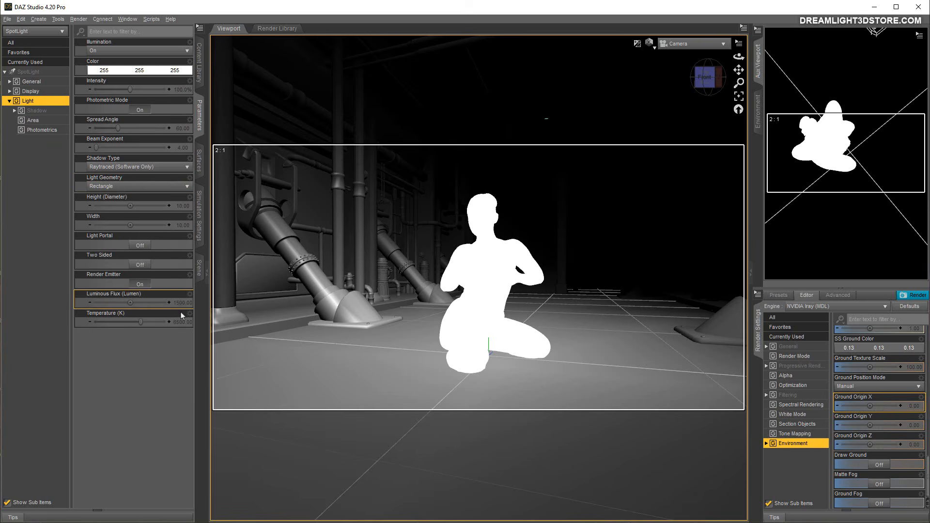
# Step: Increase the SpotLight's Luminous Flux to 150000 lumen, and further to 450000 lumen
pyautogui.doubleClick(133, 301)
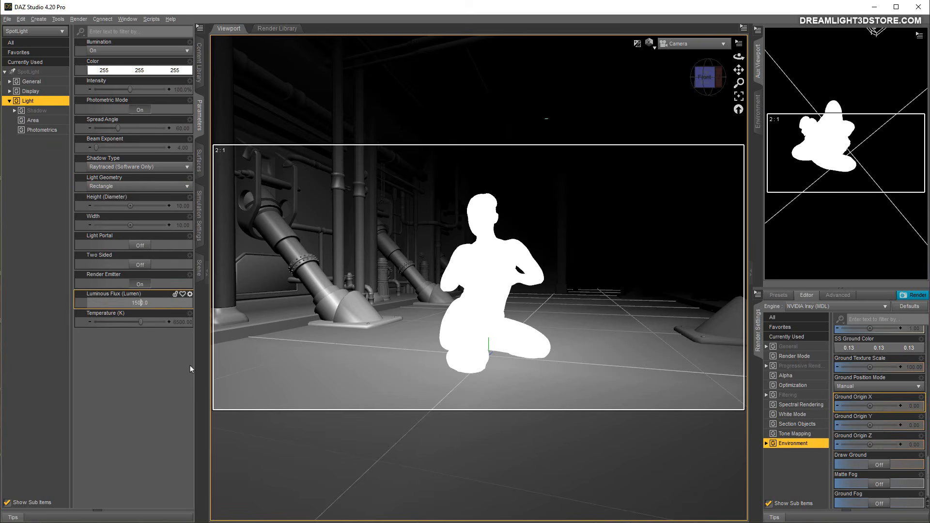
pyautogui.press('Return')
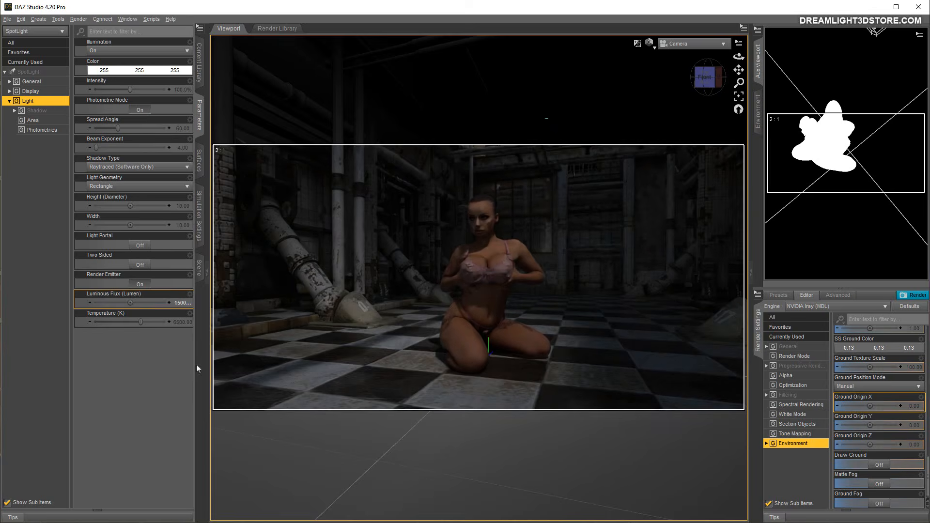
pyautogui.click(179, 304)
pyautogui.click(133, 303)
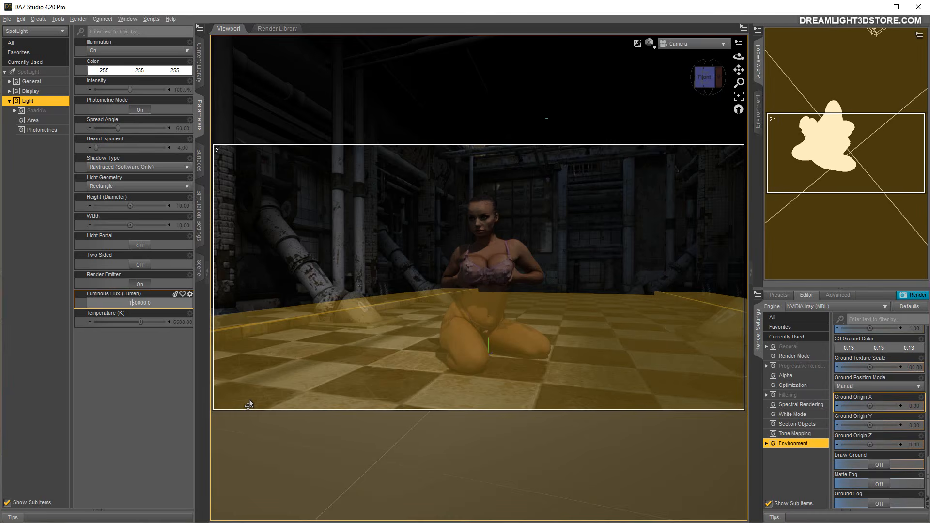
pyautogui.write('4')
pyautogui.press('Return')
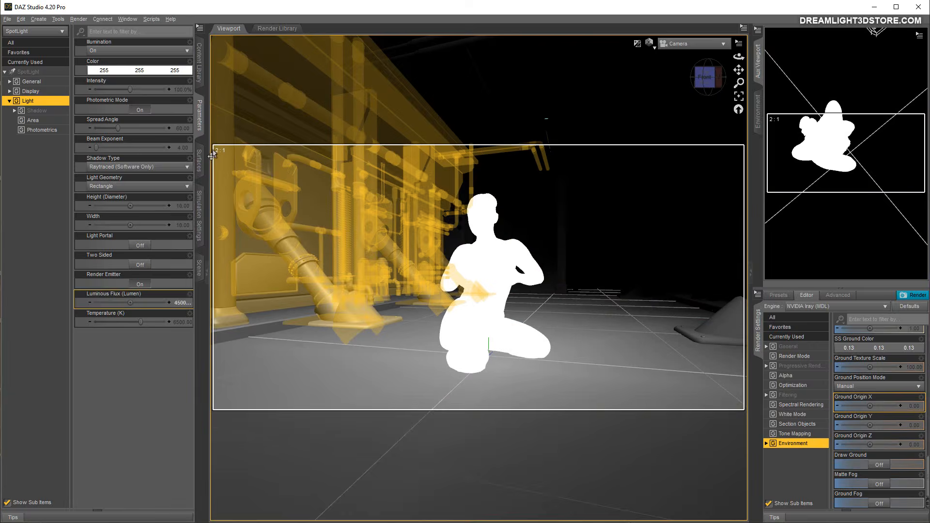
# Step: Set the Luminance of the Payton 113 prop's Girl and NippleCovers surfaces to 2000, and raise it further to 8000
pyautogui.click(199, 160)
pyautogui.click(200, 269)
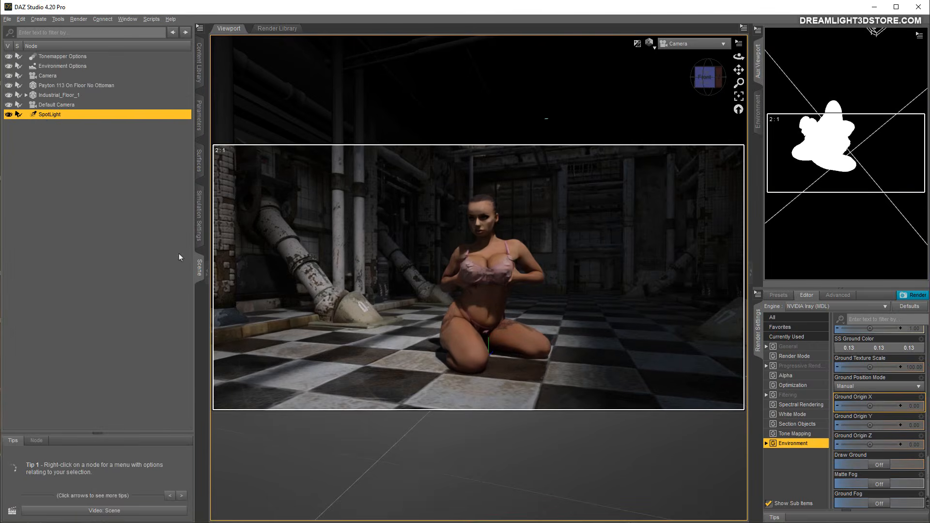
pyautogui.click(49, 85)
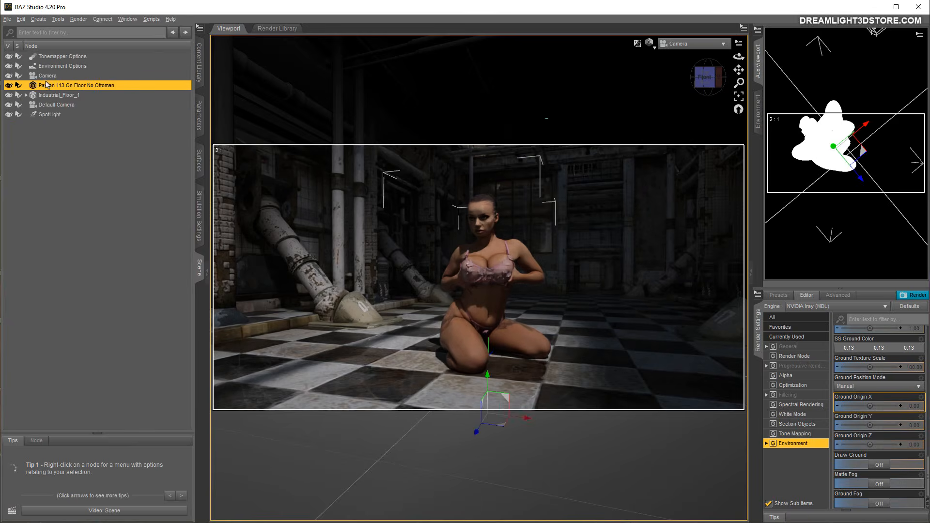
pyautogui.click(199, 164)
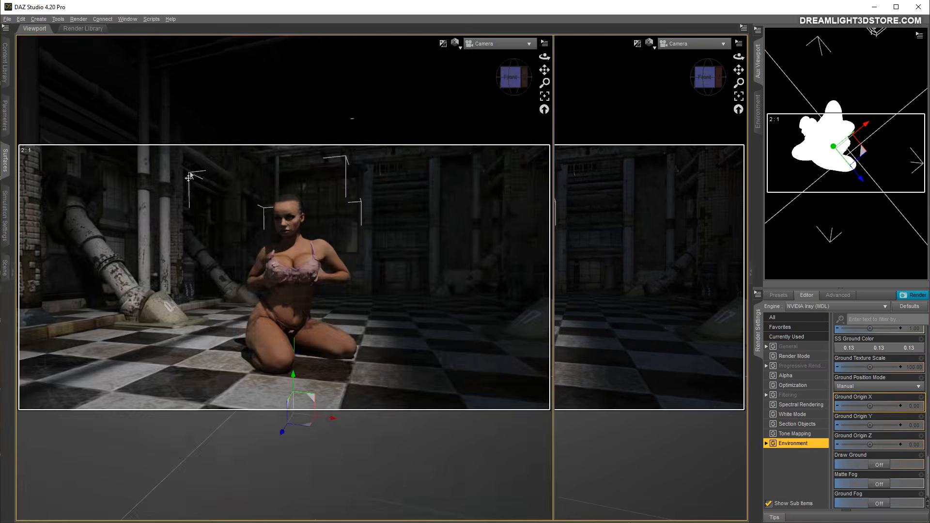
pyautogui.click(5, 160)
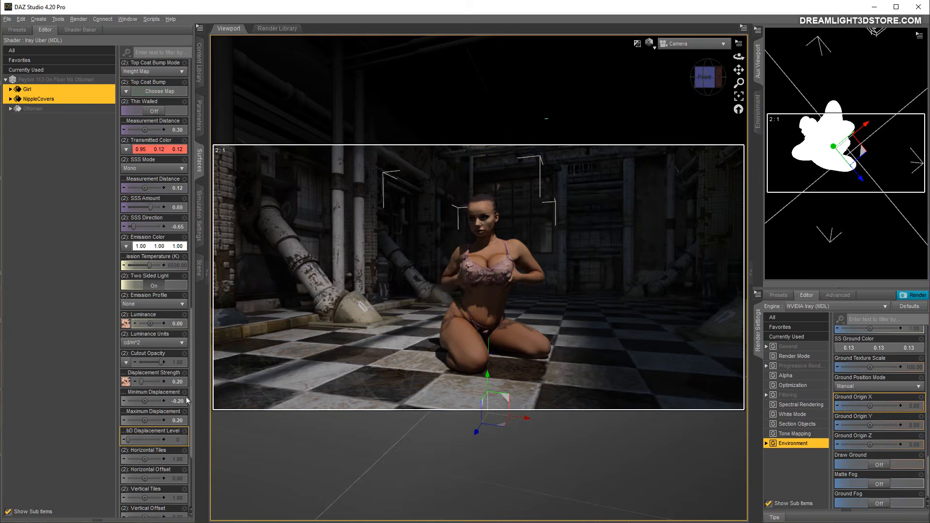
pyautogui.moveTo(739, 56); pyautogui.dragTo(738, 51)
pyautogui.click(155, 328)
pyautogui.write('200')
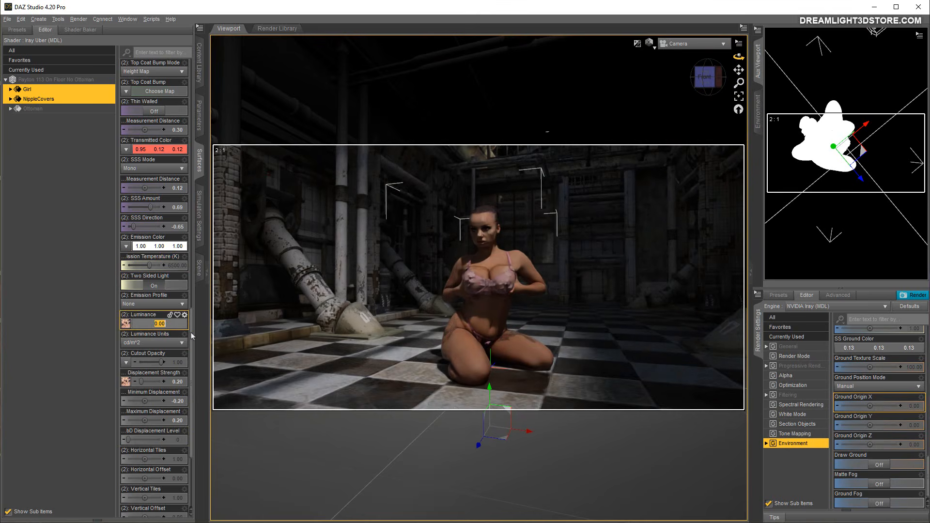
pyautogui.write('0')
pyautogui.press('Return')
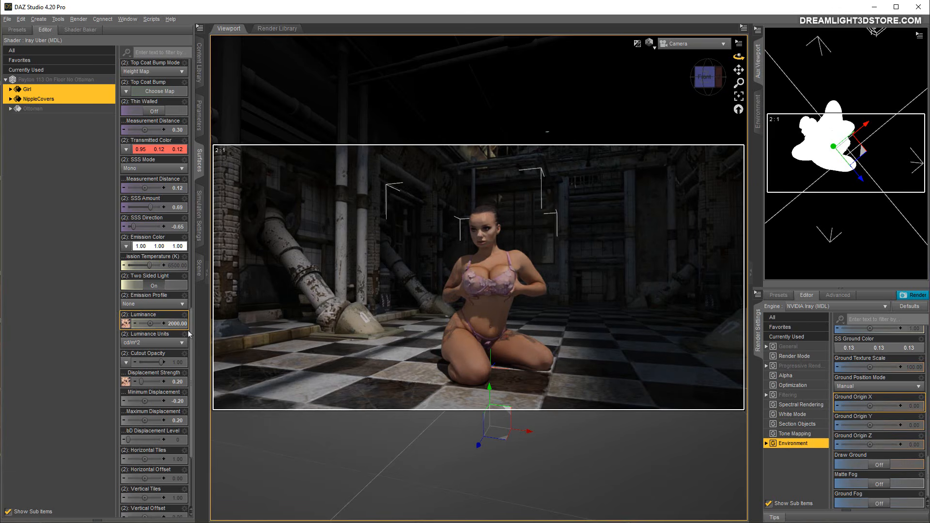
pyautogui.click(175, 324)
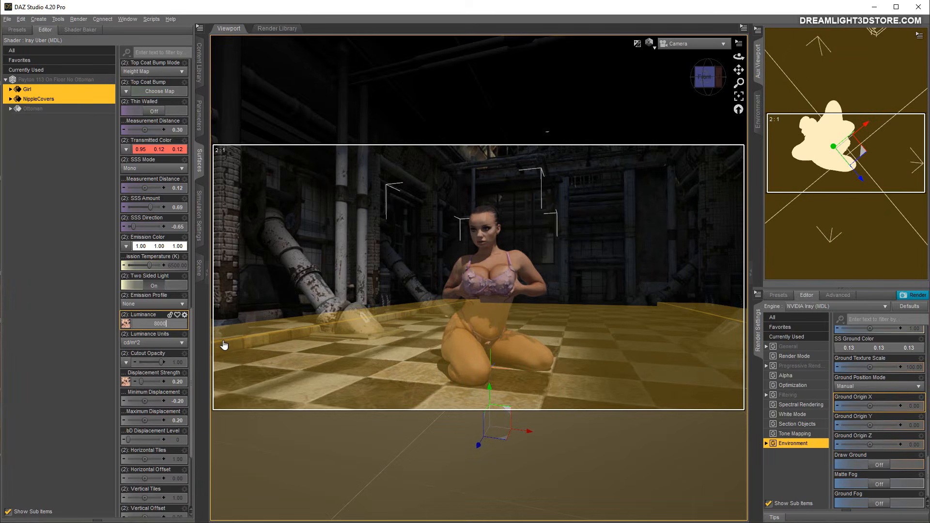
pyautogui.press('Return')
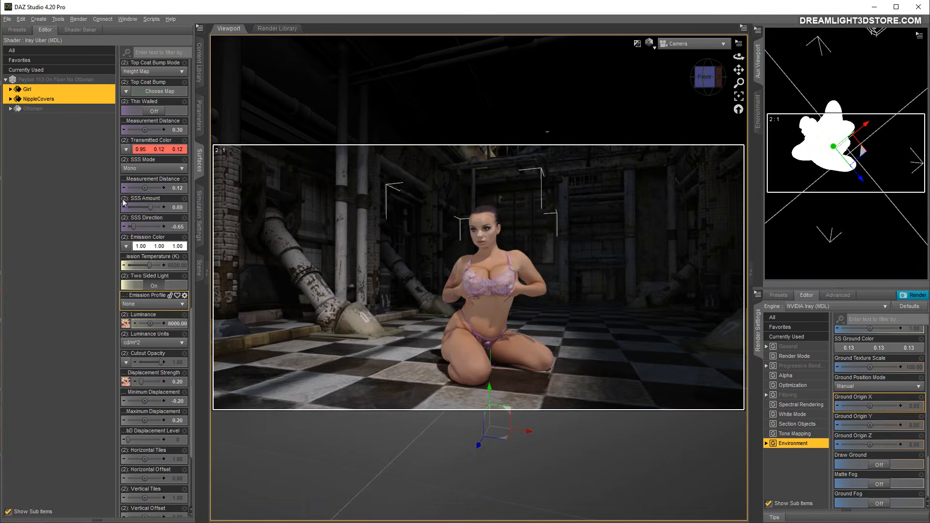
# Step: Delete the SpotLight from the scene
pyautogui.click(199, 265)
pyautogui.click(44, 115)
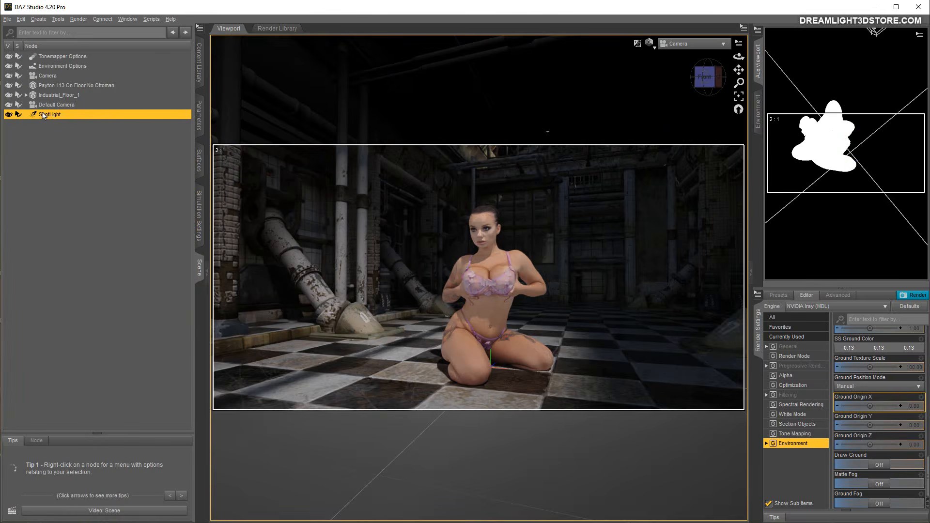
pyautogui.rightClick(44, 114)
pyautogui.click(68, 129)
# Step: Delete the Industrial_Floor_1 environment from the scene, keeping the Payton 113 prop
pyautogui.click(200, 72)
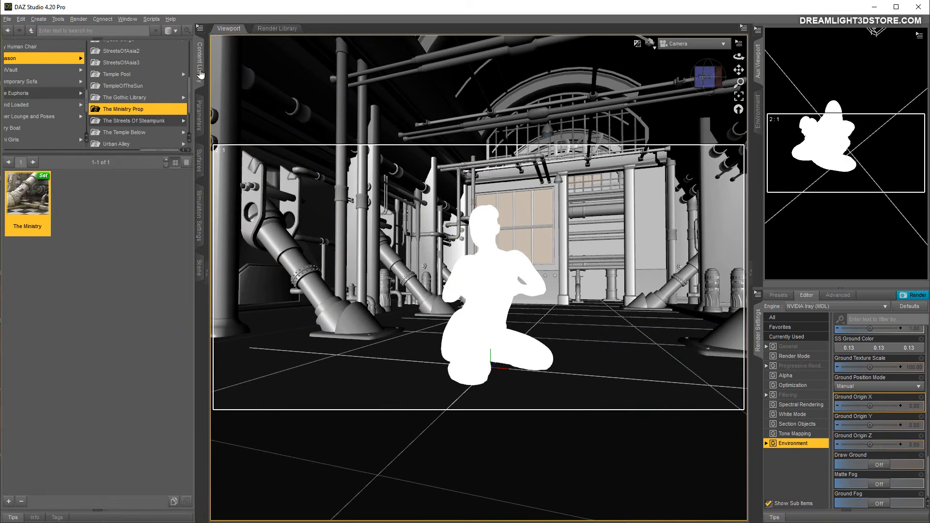
pyautogui.click(200, 171)
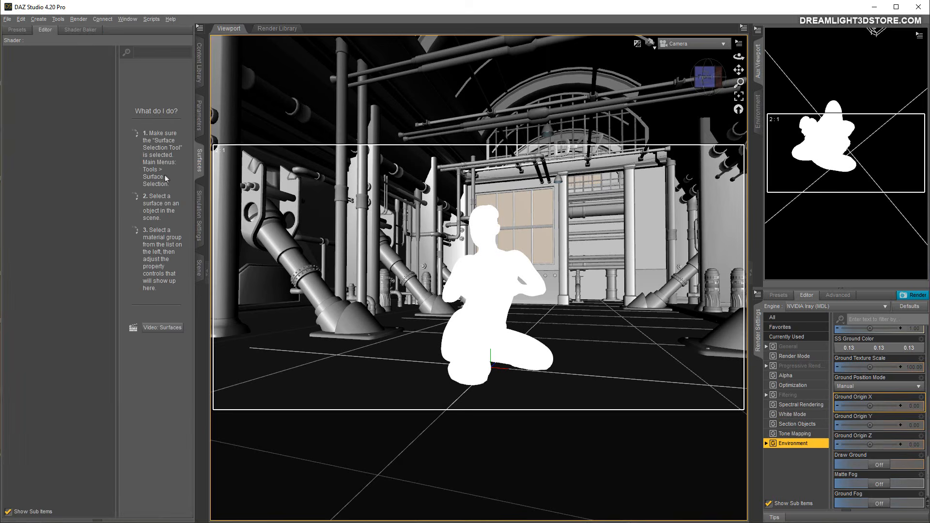
pyautogui.click(199, 267)
pyautogui.rightClick(45, 95)
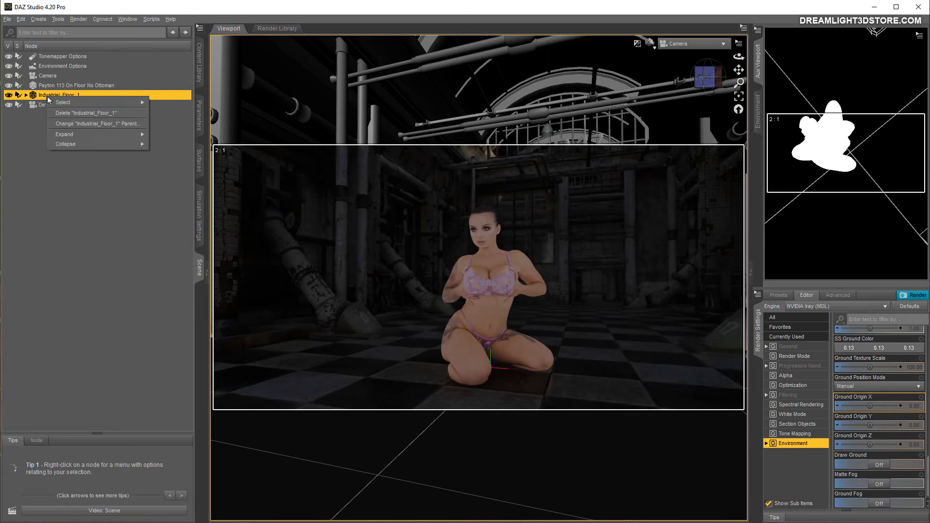
pyautogui.click(57, 110)
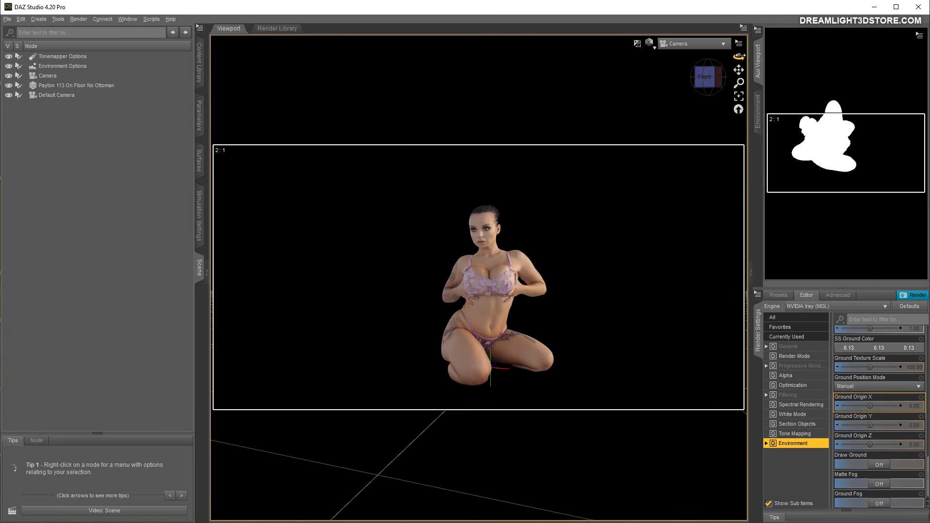
# Step: Render the isolated Payton 113 prop from the Camera in a new window and stop the render early
pyautogui.moveTo(739, 57); pyautogui.dragTo(739, 54)
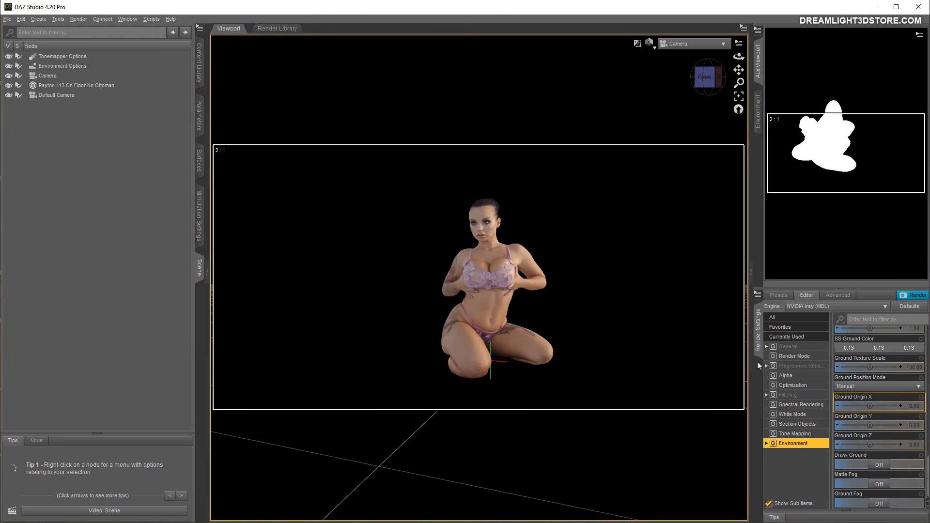
pyautogui.click(823, 348)
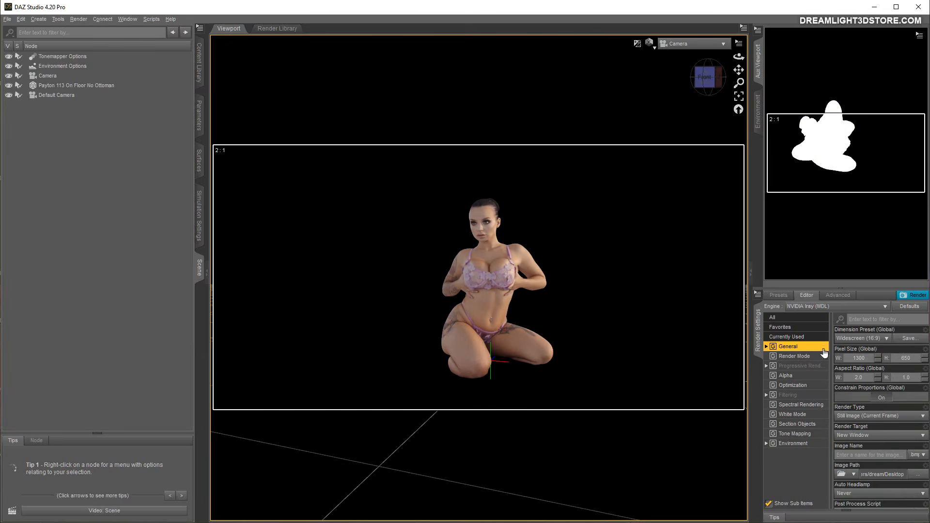
pyautogui.click(910, 296)
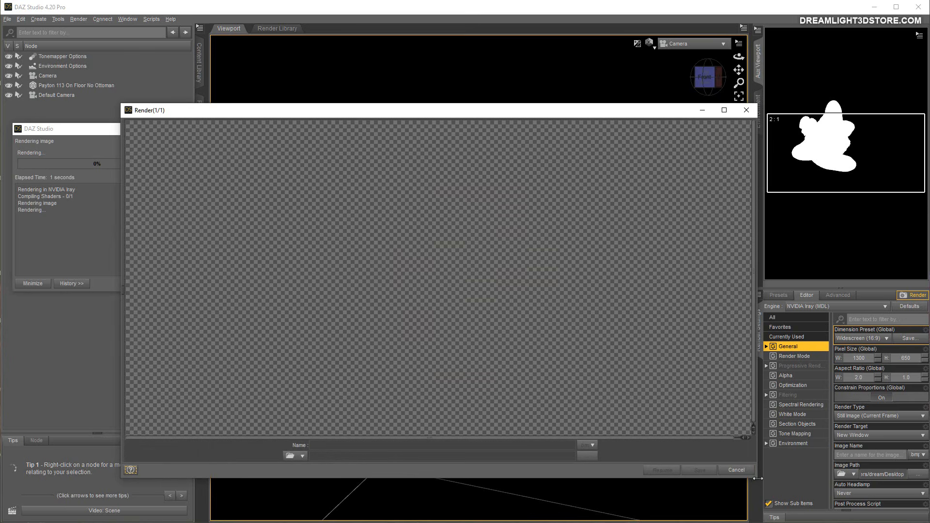
pyautogui.moveTo(757, 479); pyautogui.dragTo(763, 488)
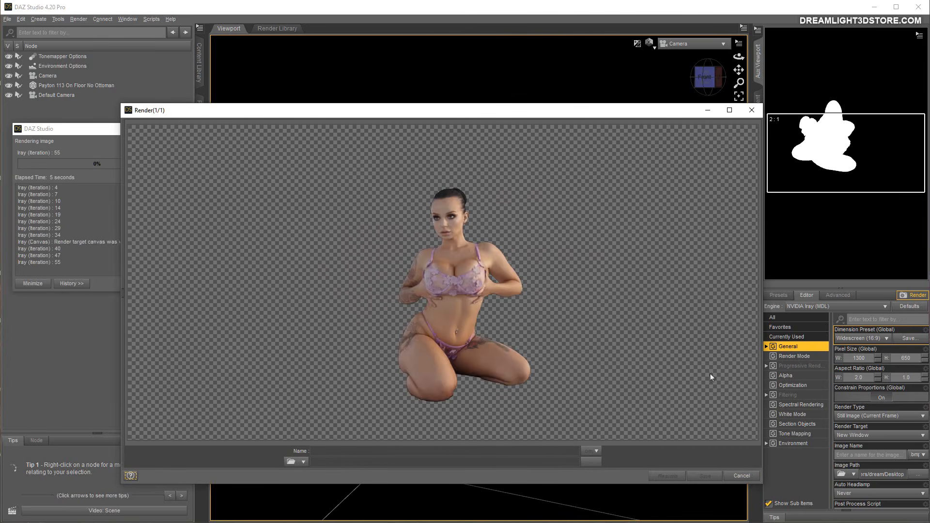
pyautogui.click(742, 476)
pyautogui.click(423, 309)
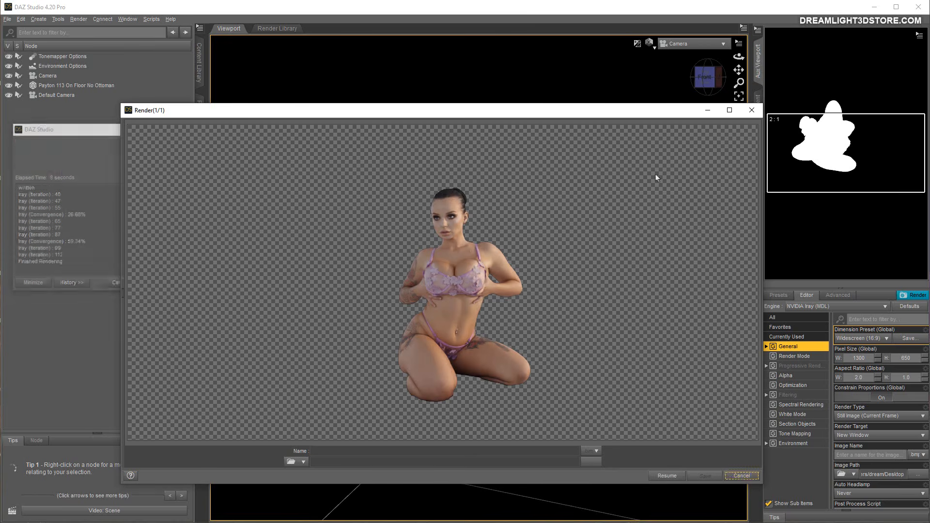
# Step: Close the render window, set the environment type to Backdrop and make its background color black
pyautogui.click(751, 110)
pyautogui.click(760, 111)
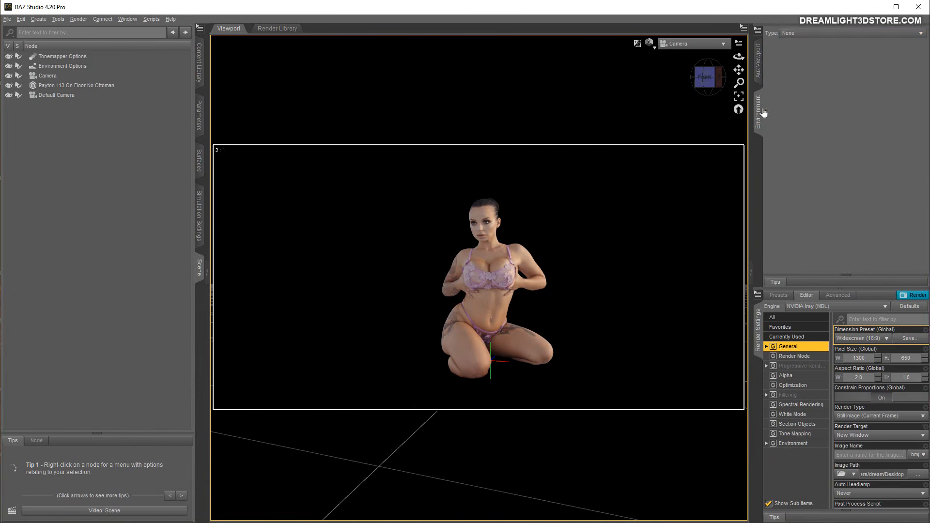
pyautogui.click(795, 33)
pyautogui.click(792, 57)
pyautogui.click(836, 55)
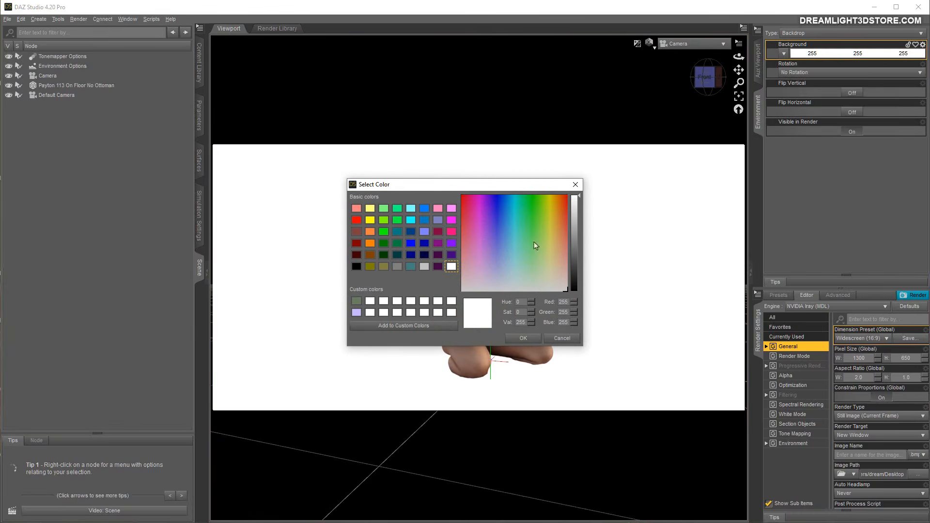
pyautogui.click(356, 266)
pyautogui.click(523, 338)
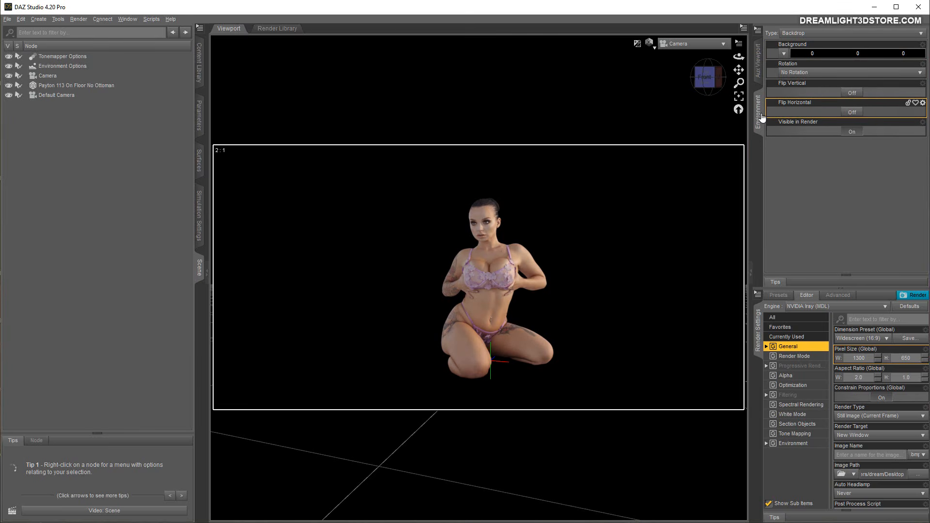
# Step: Locate the Environment pane among the available panes and set the environment type back to None
pyautogui.click(127, 19)
pyautogui.moveTo(145, 30)
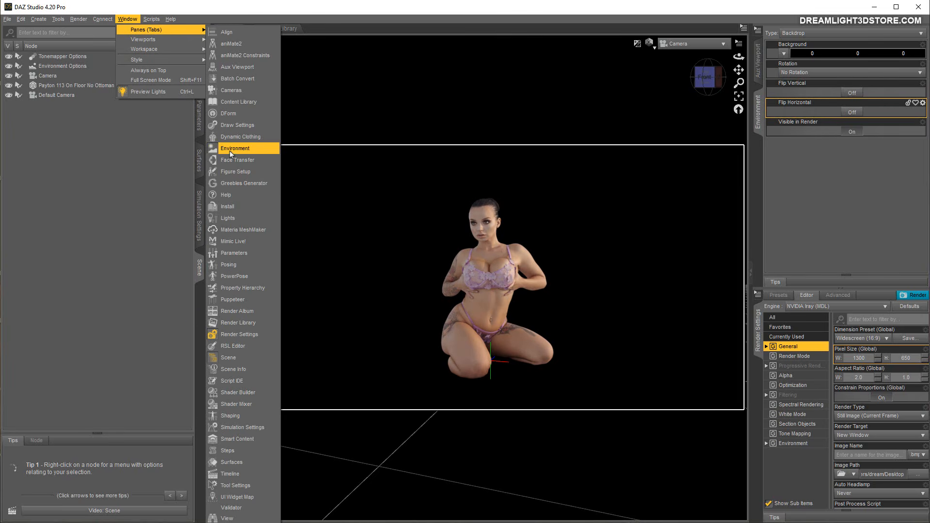
pyautogui.click(292, 12)
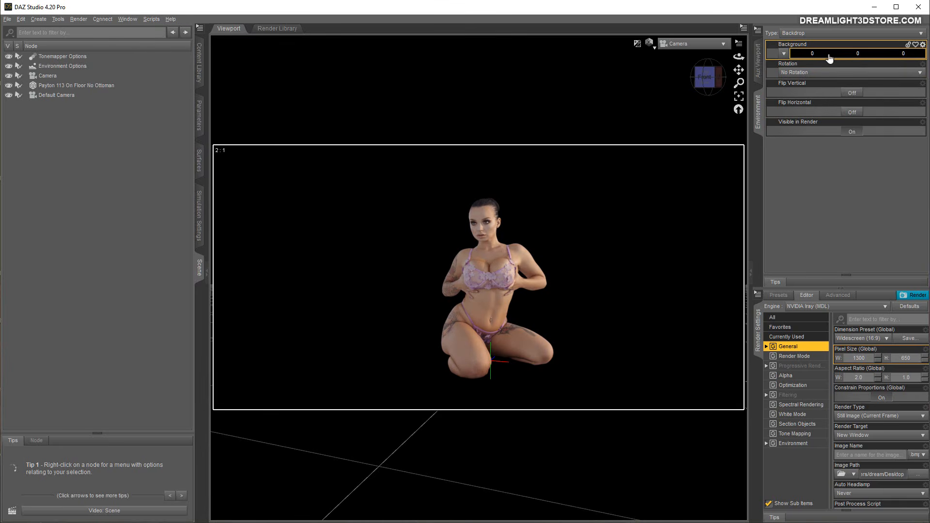
pyautogui.click(817, 35)
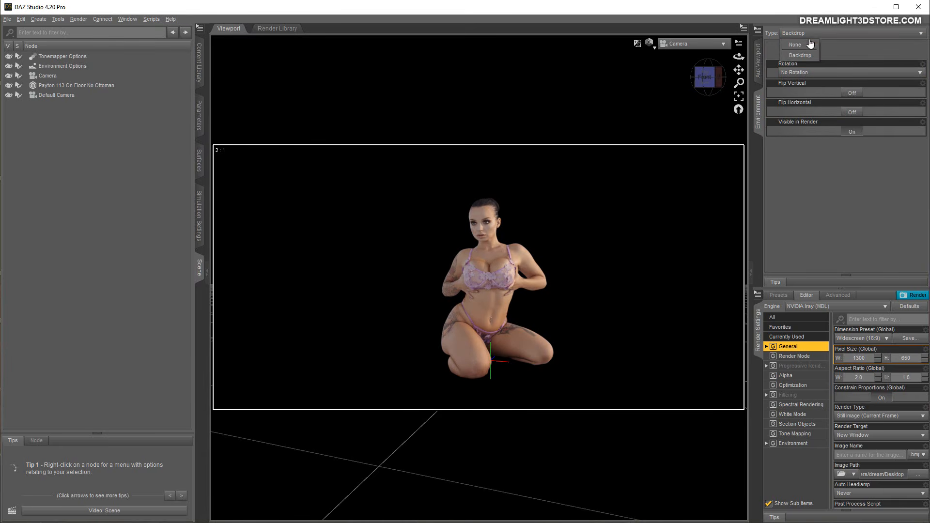
pyautogui.click(809, 43)
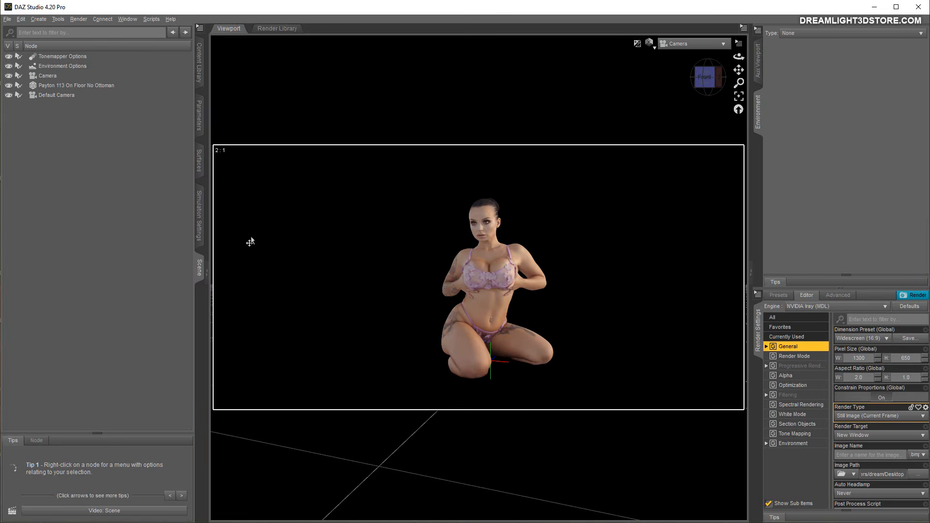
# Step: Set the Base Color of the Payton 113 prop's Girl and NippleCovers surfaces to black
pyautogui.click(58, 86)
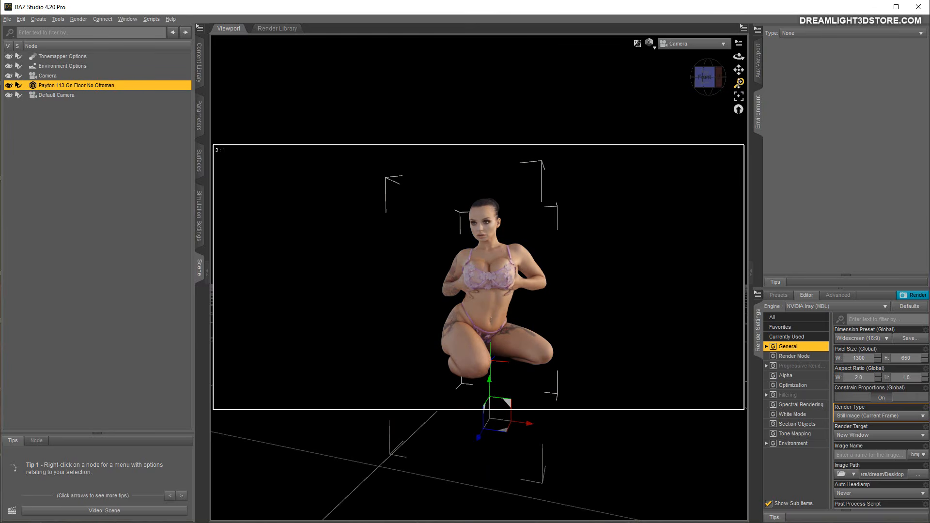
pyautogui.moveTo(739, 83); pyautogui.dragTo(739, 57)
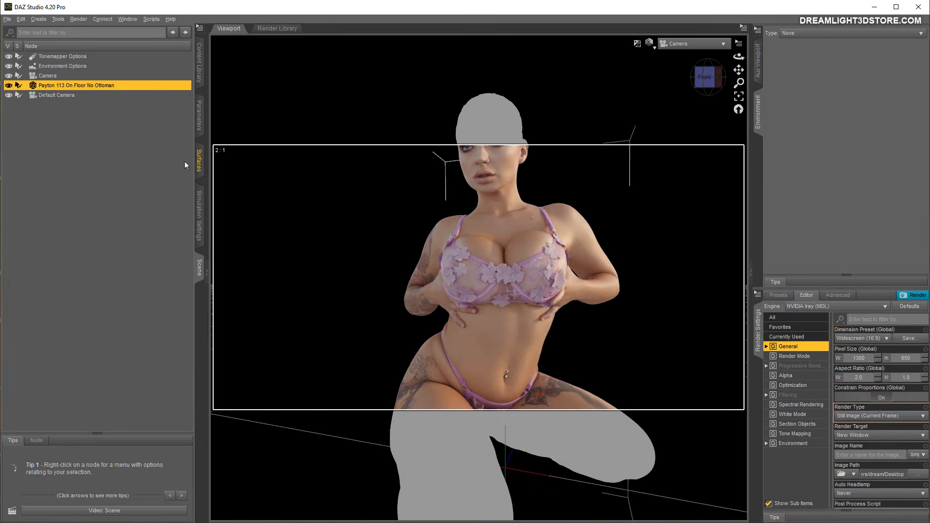
pyautogui.click(199, 161)
pyautogui.click(156, 168)
pyautogui.click(59, 116)
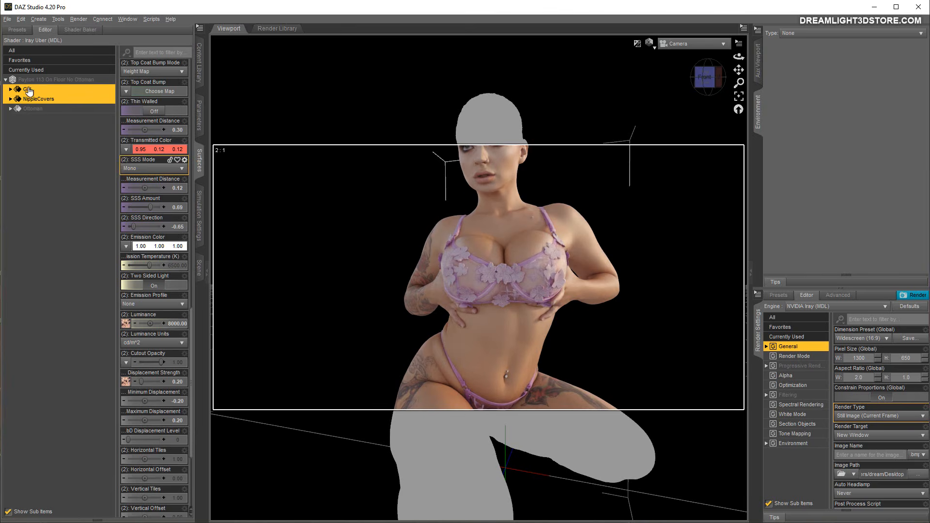
pyautogui.scroll(15, 141, 155)
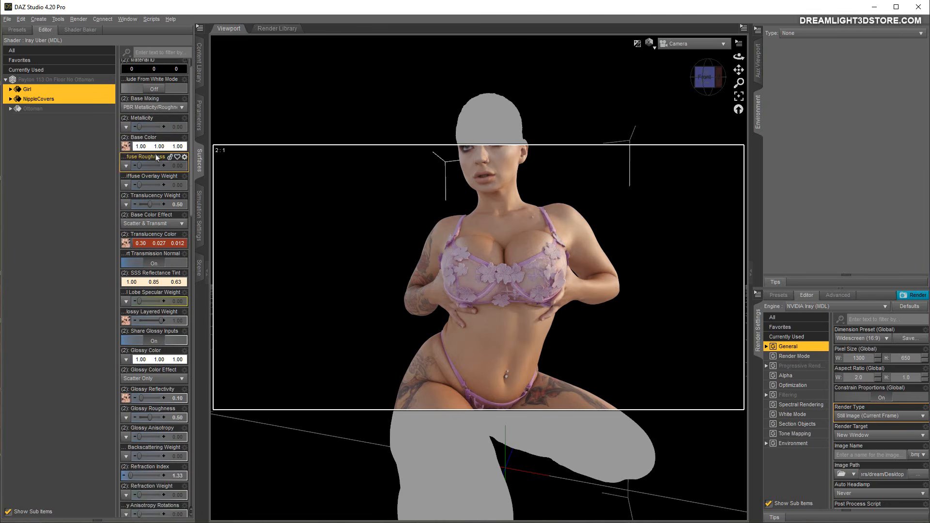
pyautogui.click(149, 175)
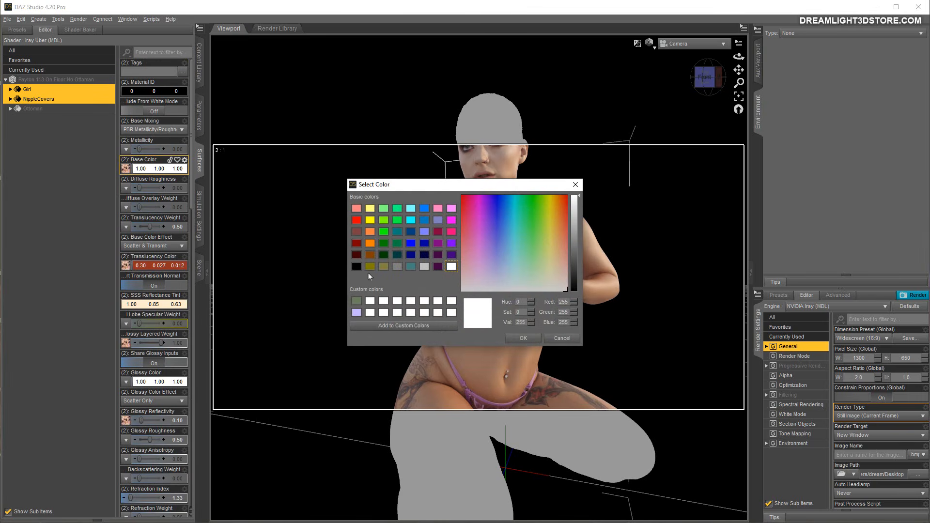
pyautogui.click(356, 267)
pyautogui.click(523, 339)
# Step: Raise the Luminance of the Girl and NippleCovers surfaces to 28000 and view the prop from another angle
pyautogui.scroll(-10, 160, 290)
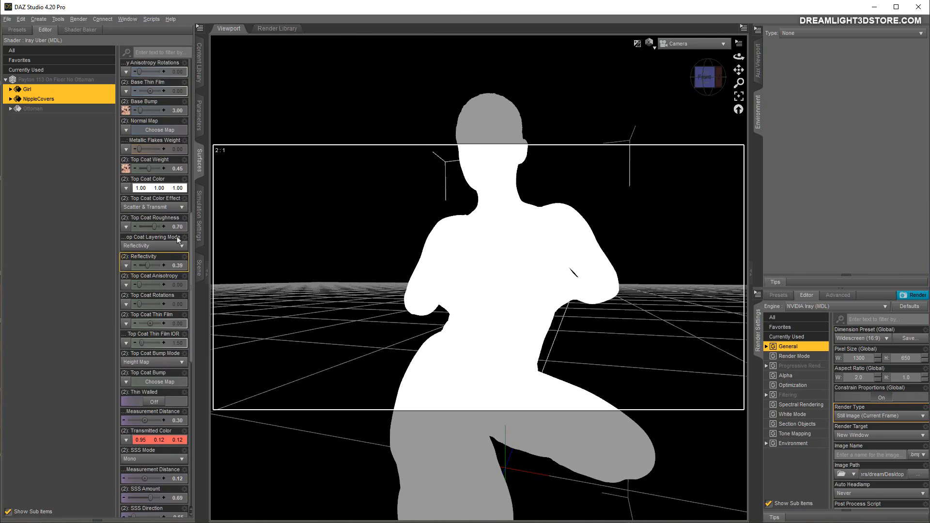
pyautogui.scroll(-10, 152, 270)
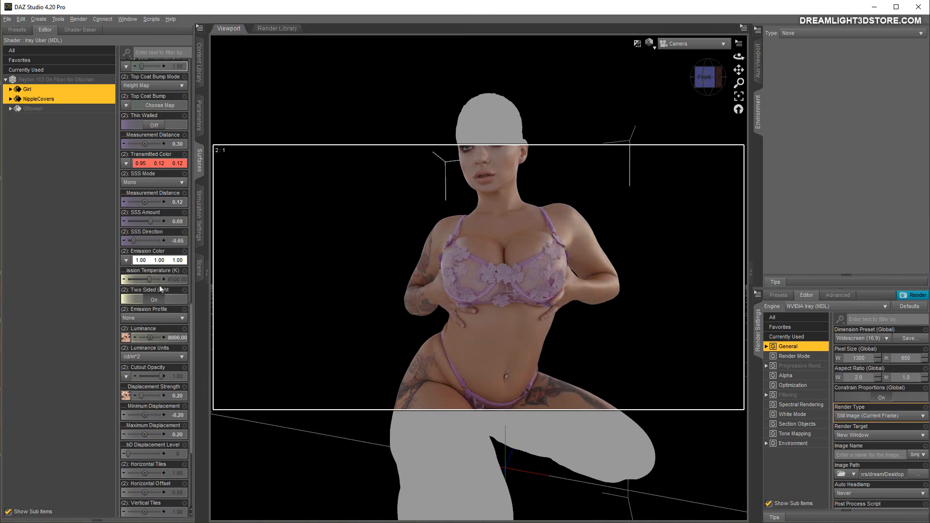
pyautogui.doubleClick(173, 323)
pyautogui.write('2')
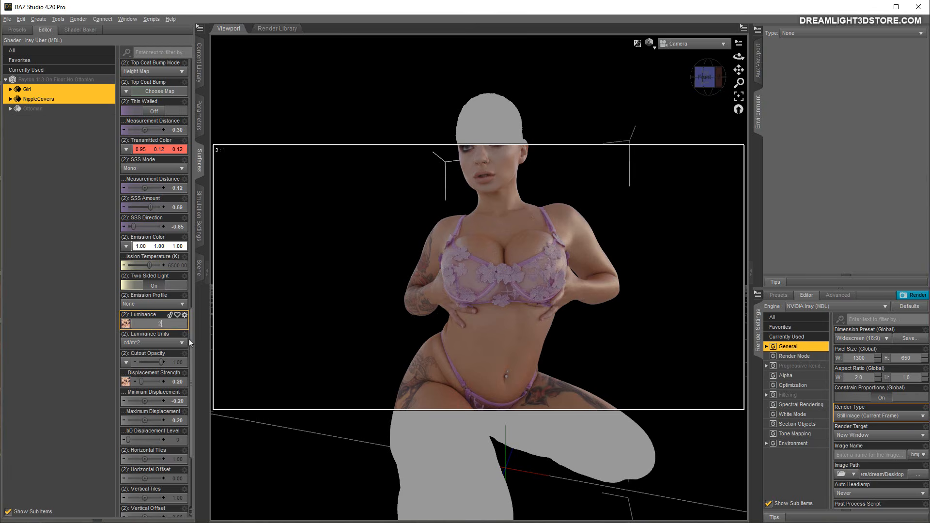
pyautogui.write('8000')
pyautogui.press('Return')
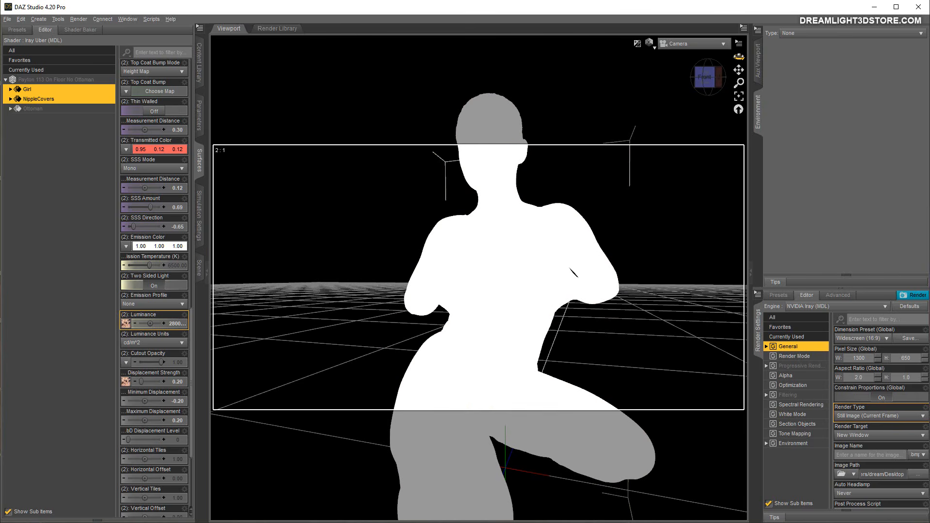
pyautogui.moveTo(739, 57); pyautogui.dragTo(758, 58)
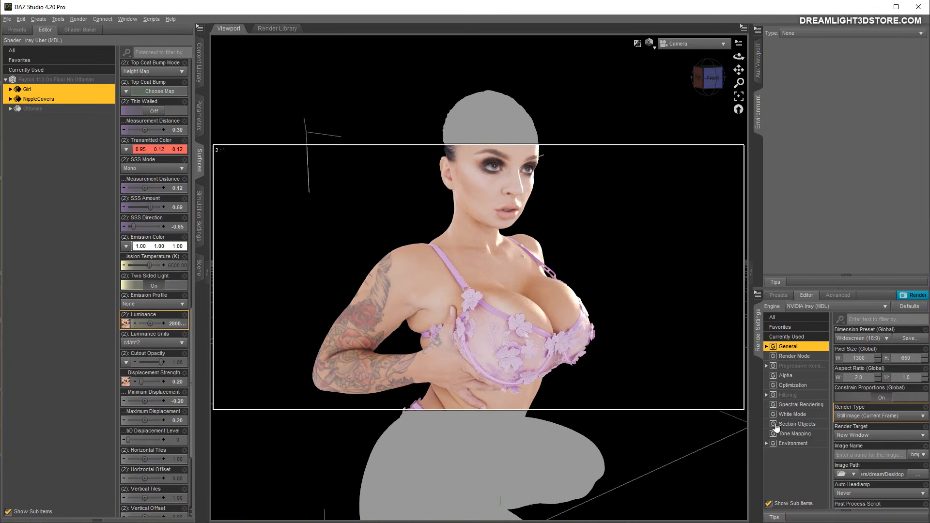
# Step: Set the render's Environment Mode to Scene Only
pyautogui.click(790, 444)
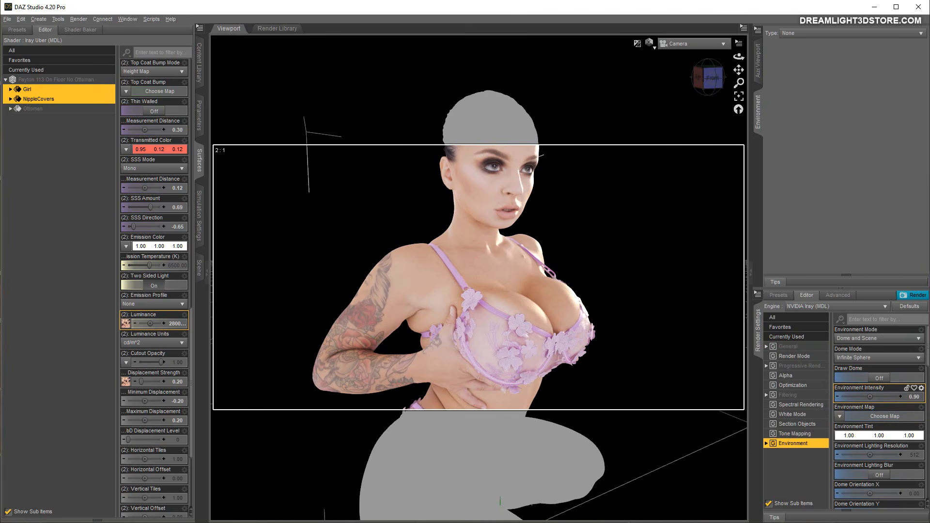
pyautogui.click(860, 339)
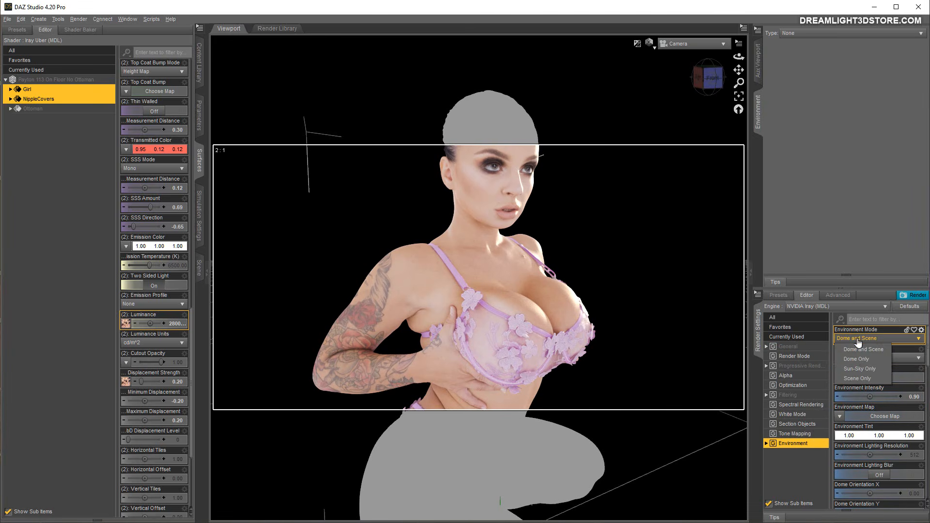
pyautogui.click(856, 379)
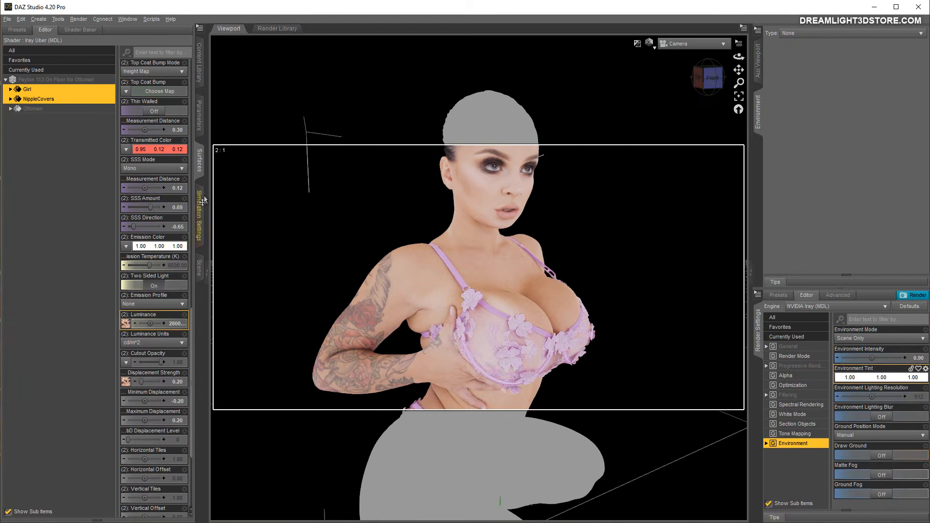
# Step: Switch the viewport draw style to Filament and inspect the prop from several angles
pyautogui.click(198, 268)
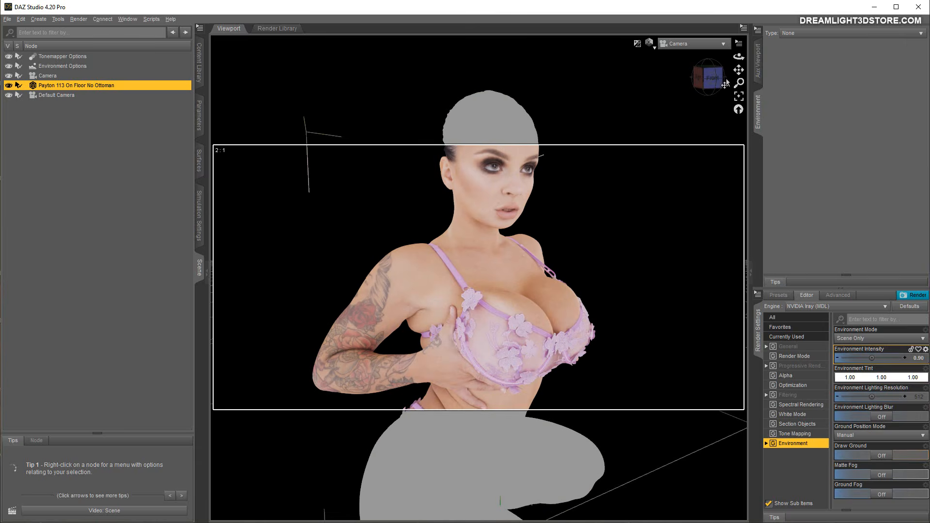
pyautogui.moveTo(738, 55); pyautogui.dragTo(669, 56)
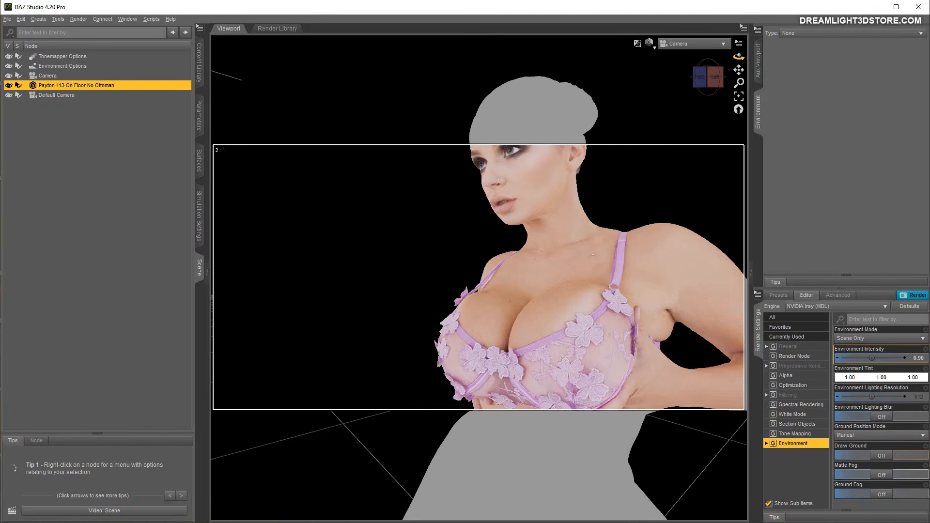
pyautogui.moveTo(738, 55); pyautogui.dragTo(780, 62)
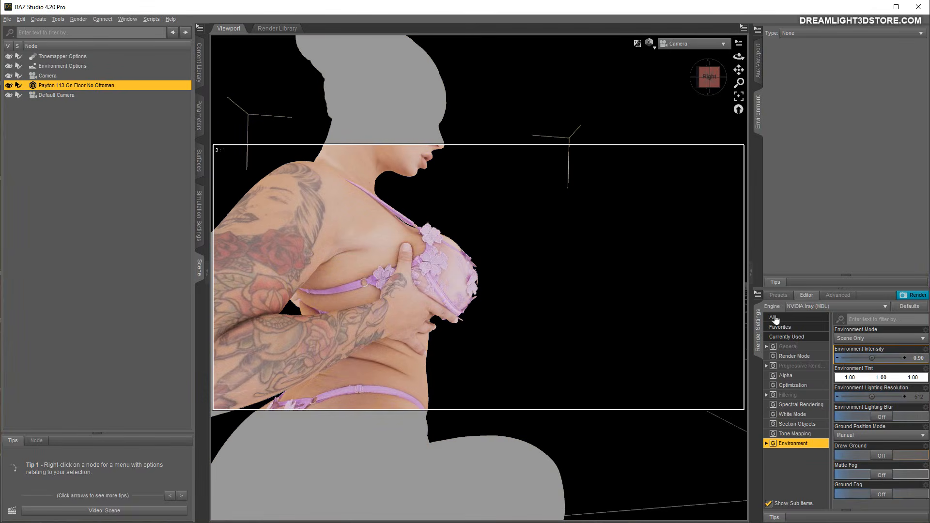
pyautogui.moveTo(739, 57); pyautogui.dragTo(520, 200)
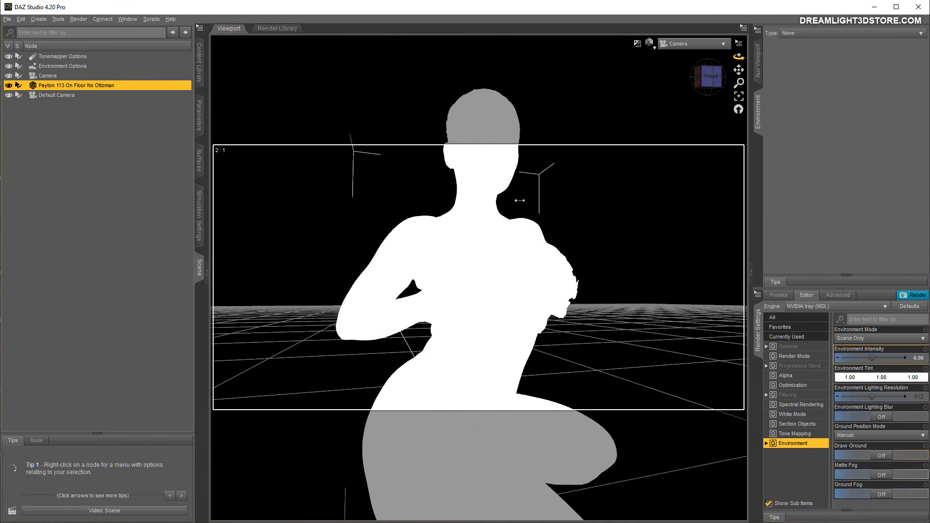
pyautogui.click(650, 45)
pyautogui.click(646, 141)
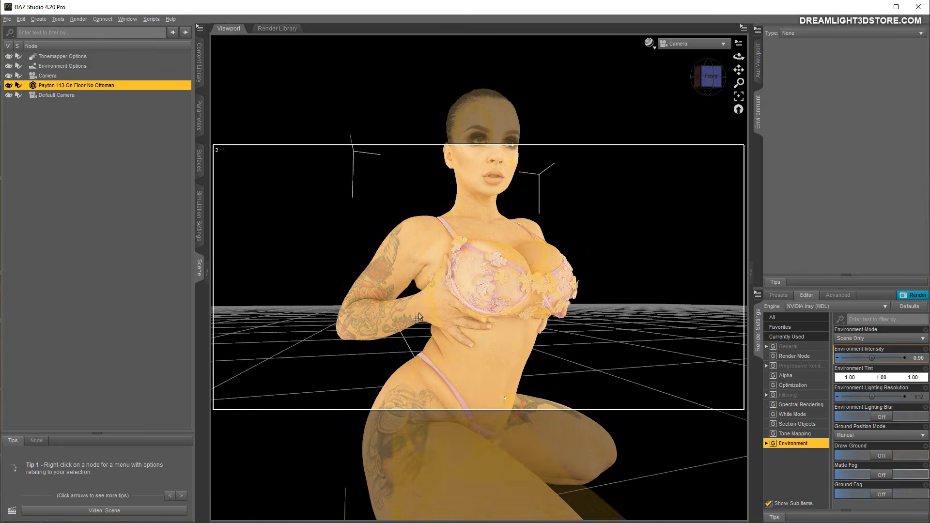
pyautogui.moveTo(739, 56); pyautogui.dragTo(671, 58)
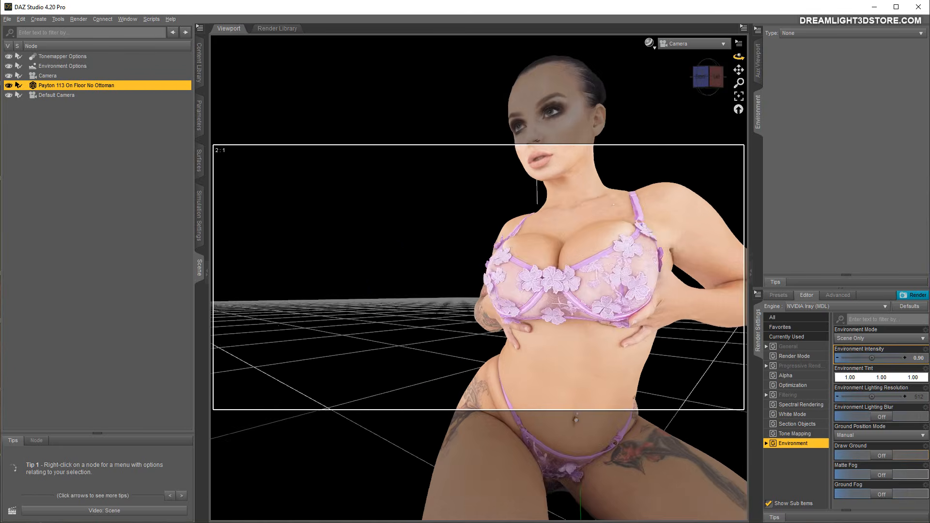
pyautogui.moveTo(739, 70); pyautogui.dragTo(588, 66)
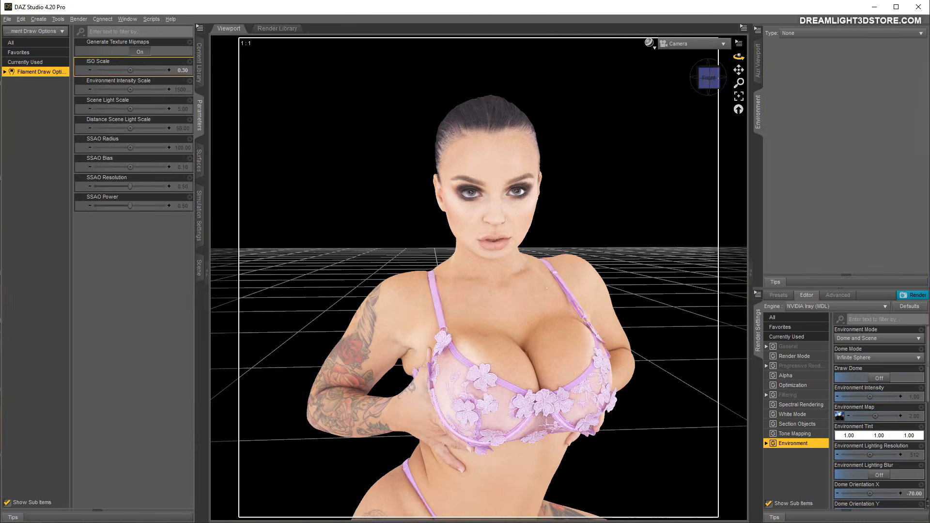
pyautogui.moveTo(738, 56); pyautogui.dragTo(694, 415)
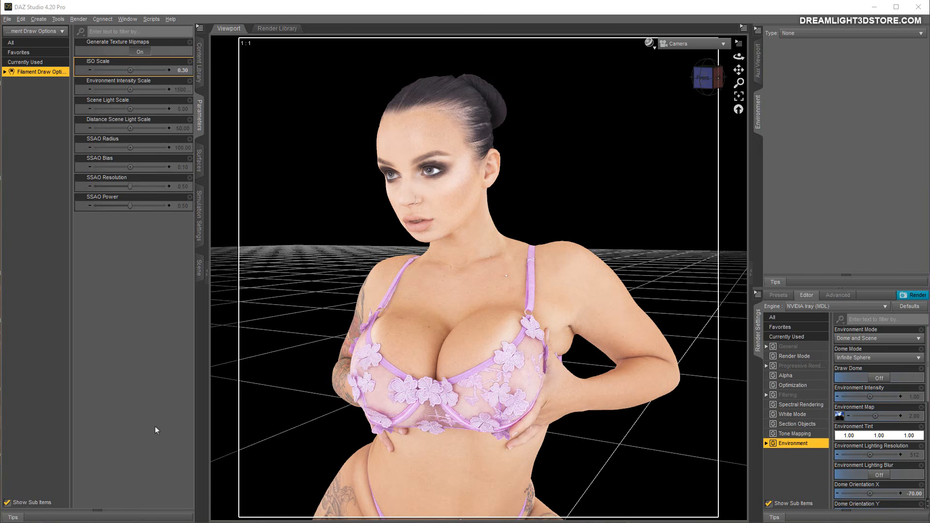
# Step: Open the Hot HDRI Sets light presets from the installed scripts
pyautogui.click(151, 19)
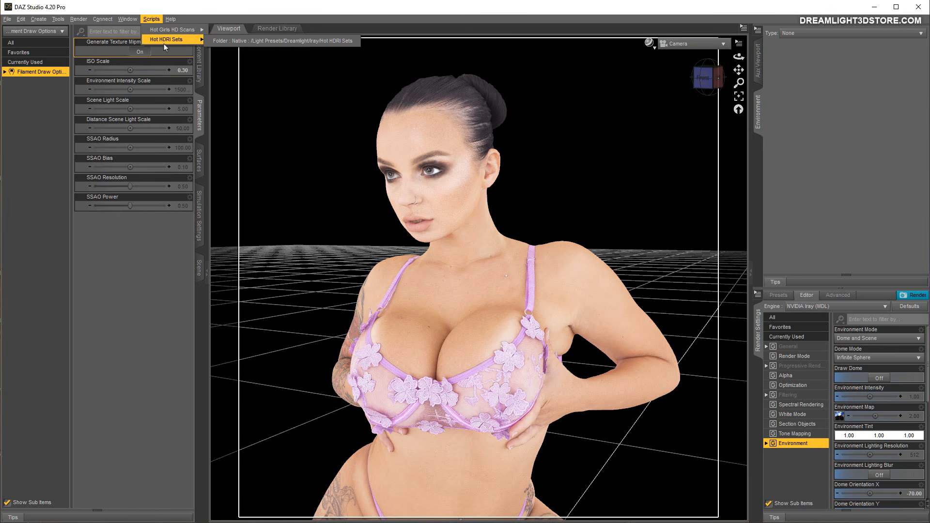
pyautogui.click(260, 442)
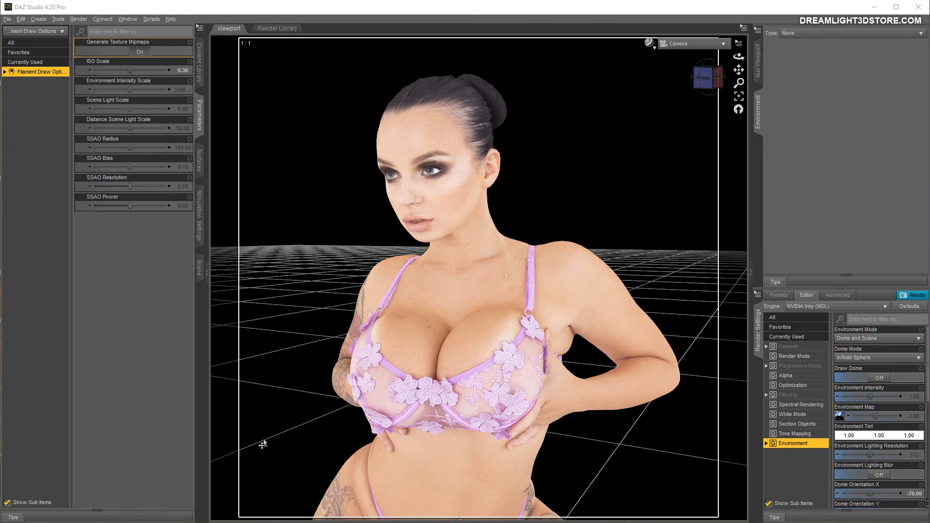